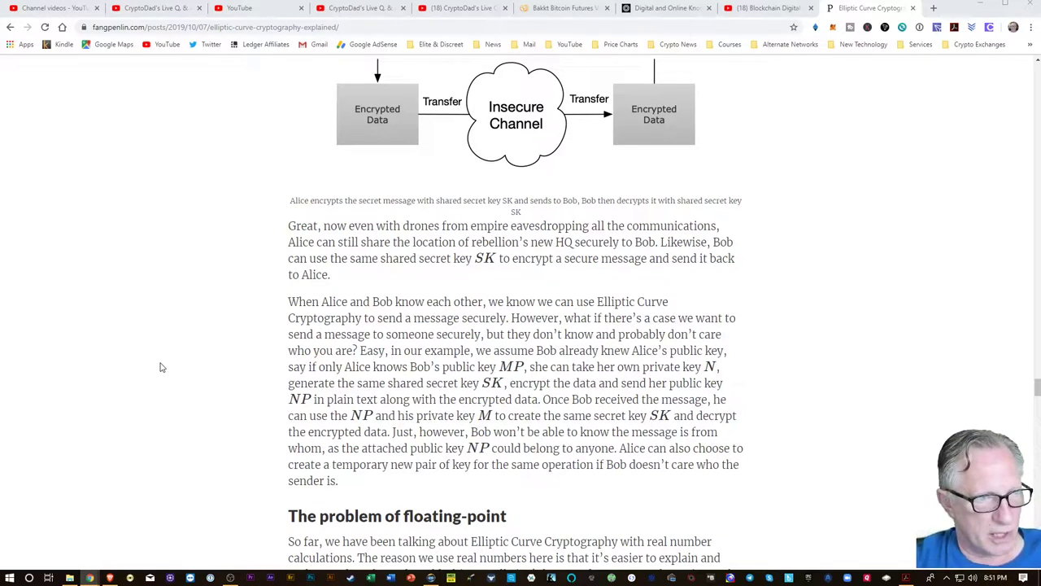
# Scroll the fangpenlin.com 'Elliptic Curve Cryptography Explained' article down to its Finally section.
pyautogui.scroll(-2, 125, 420)
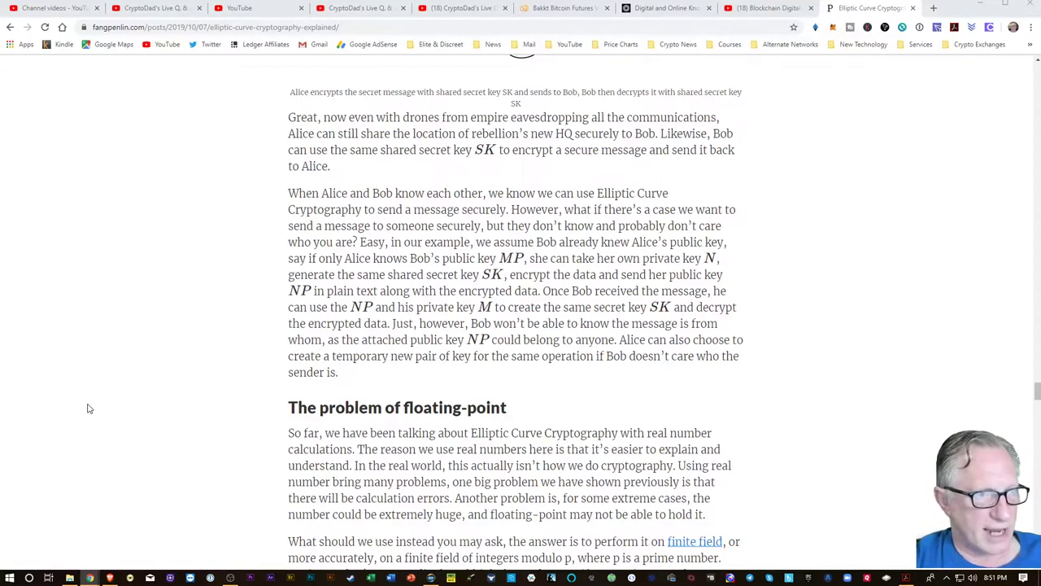
pyautogui.scroll(-9, 102, 393)
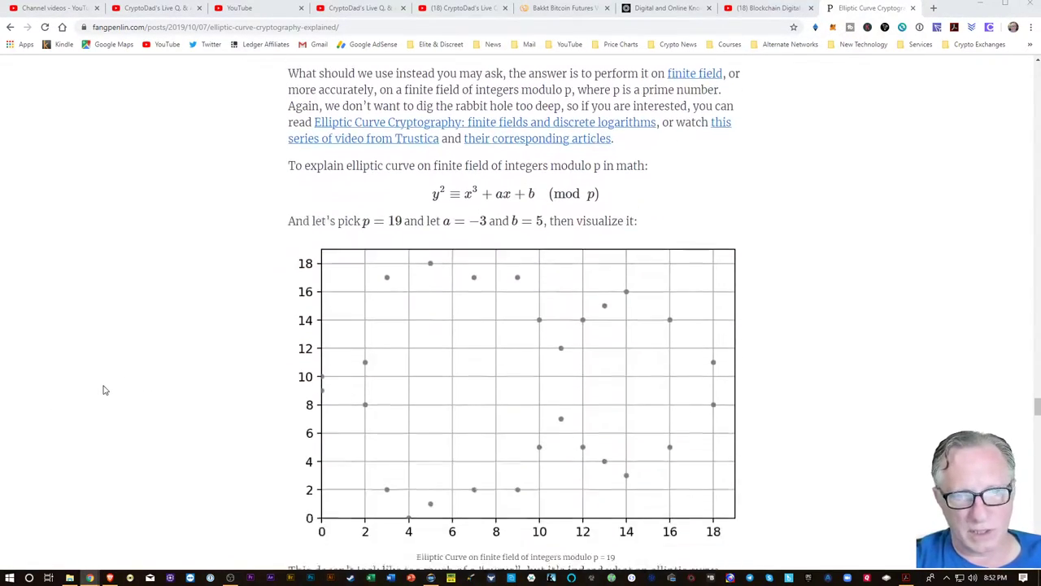
pyautogui.scroll(-15, 104, 390)
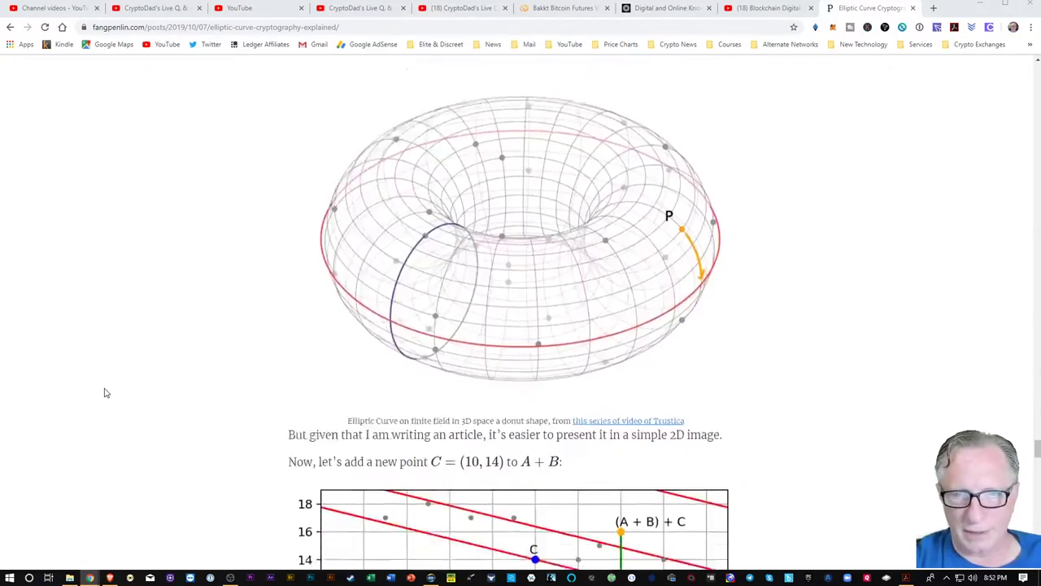
pyautogui.scroll(-20, 104, 393)
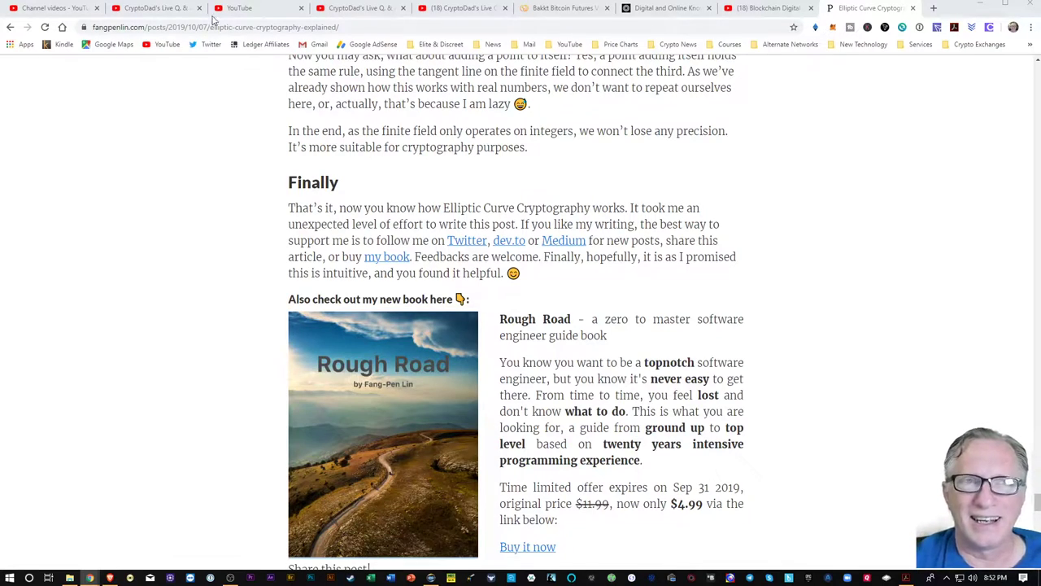
# Switch to Brave and bring up the Binance US wallet balance tab.
pyautogui.click(114, 577)
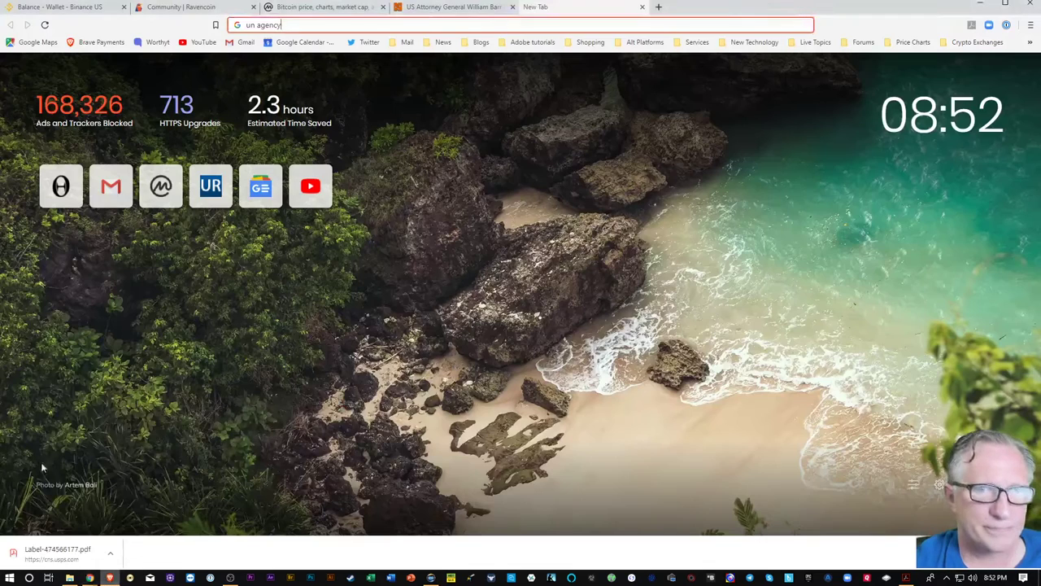
pyautogui.click(61, 7)
pyautogui.scroll(-1, 92, 350)
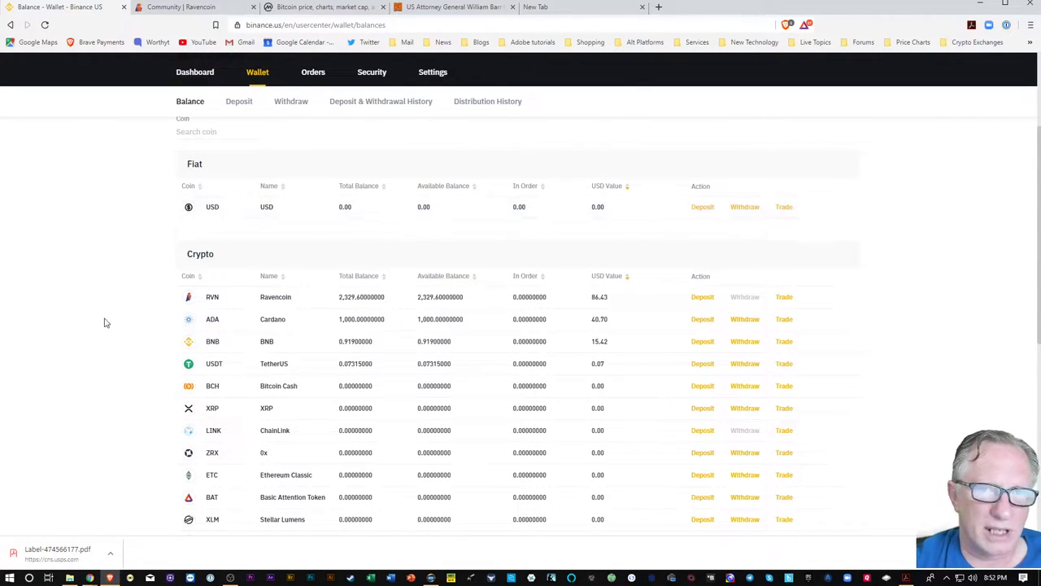
pyautogui.scroll(2, 103, 320)
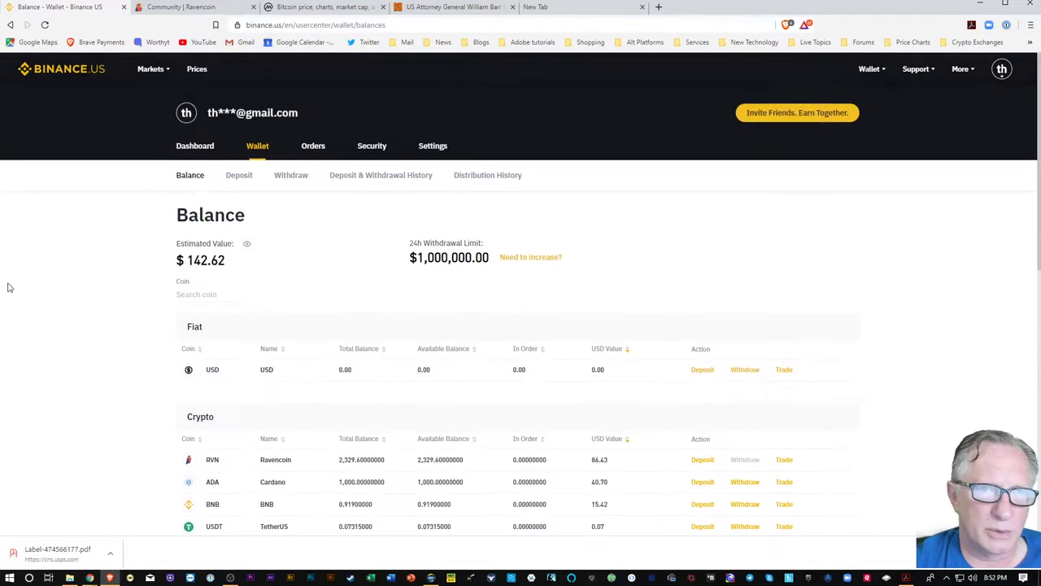
# Reload Wallet > Balance showing 0.07315 USDT, dismiss the download bar, and launch iPhone mirroring.
pyautogui.click(67, 71)
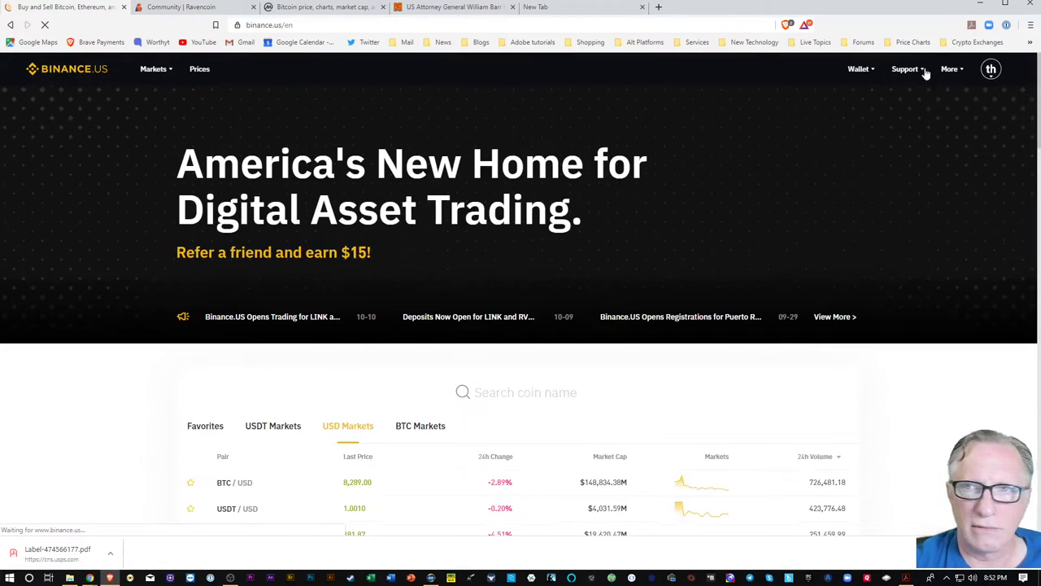
pyautogui.moveTo(858, 70)
pyautogui.click(861, 99)
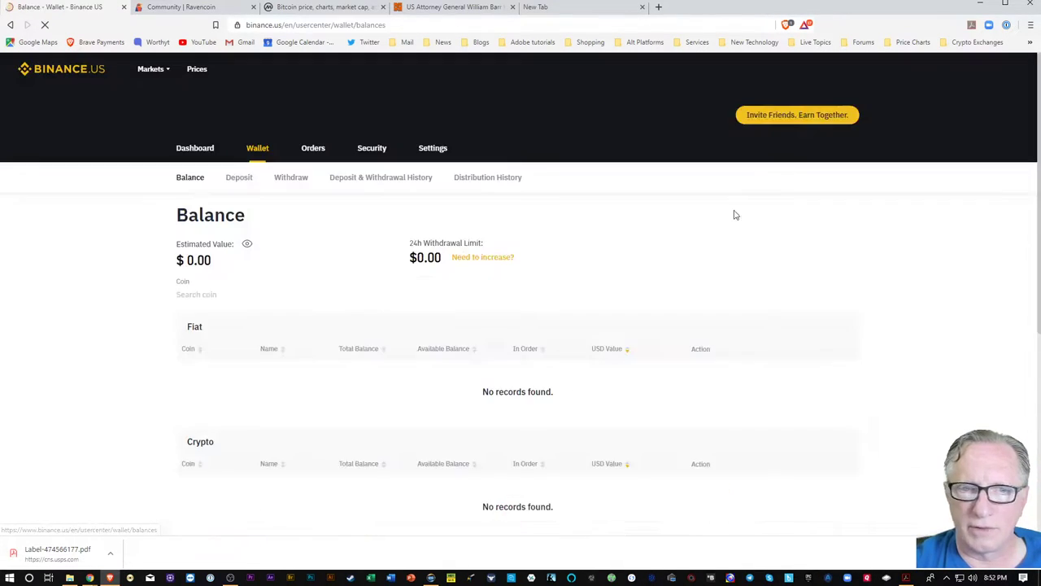
pyautogui.scroll(-3, 163, 393)
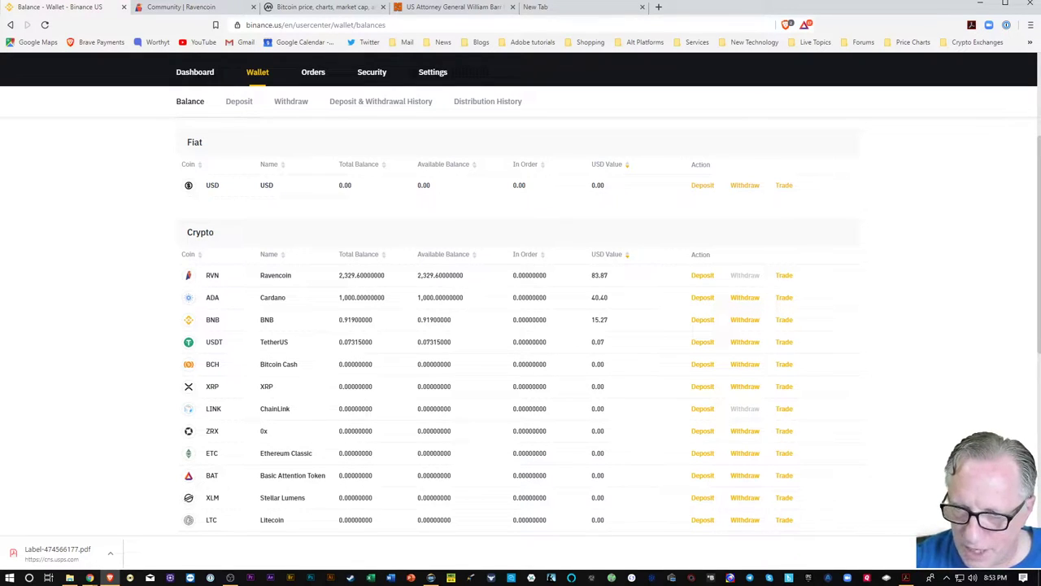
pyautogui.click(1029, 553)
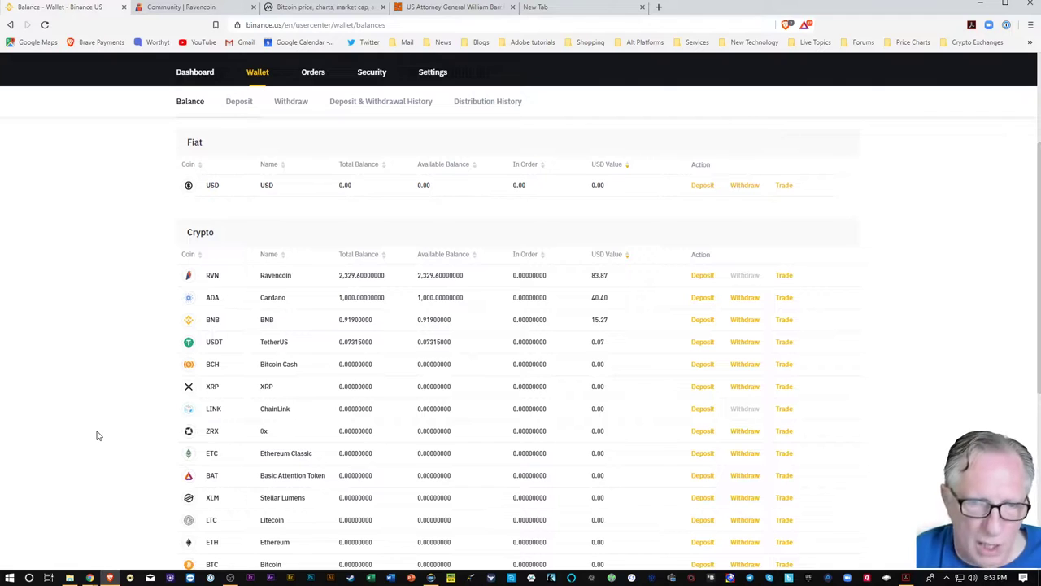
pyautogui.click(431, 577)
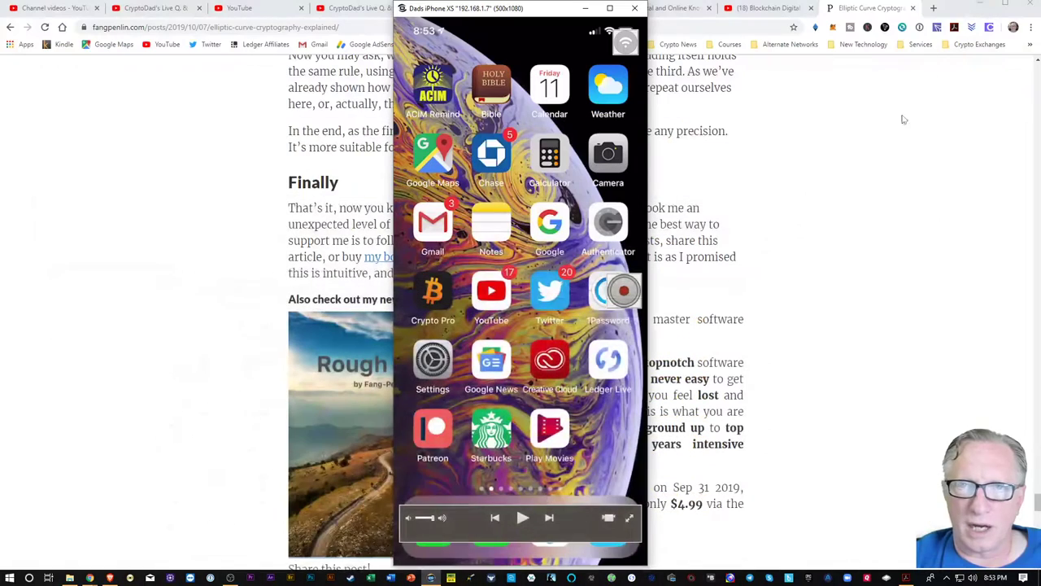
# Minimize Chrome and Acrobat so the mirrored iPhone screen is clear.
pyautogui.click(982, 5)
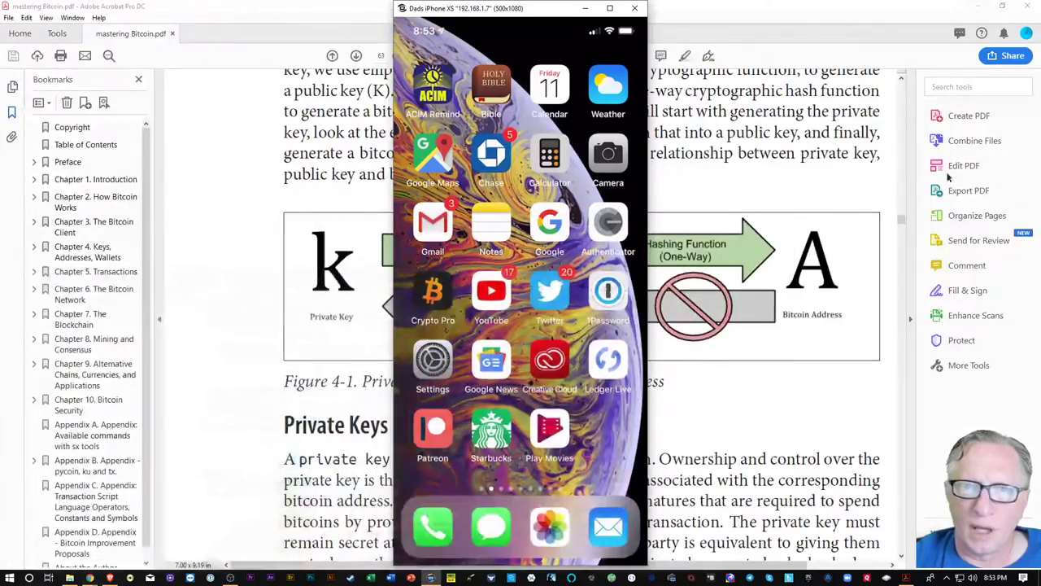
pyautogui.click(976, 6)
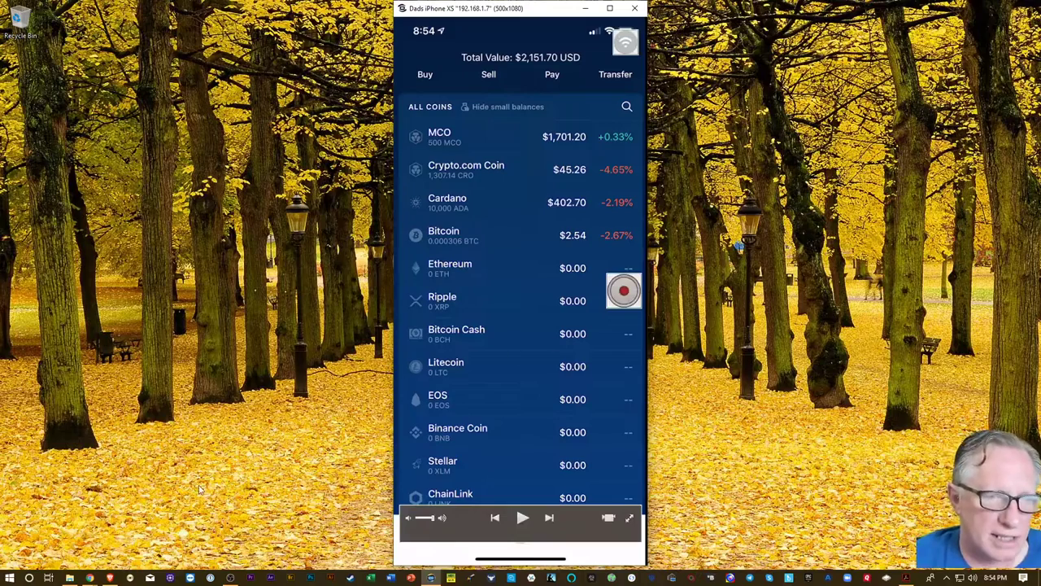
# Bring the Brave window with the Binance.US wallet balances back to the front.
pyautogui.click(110, 577)
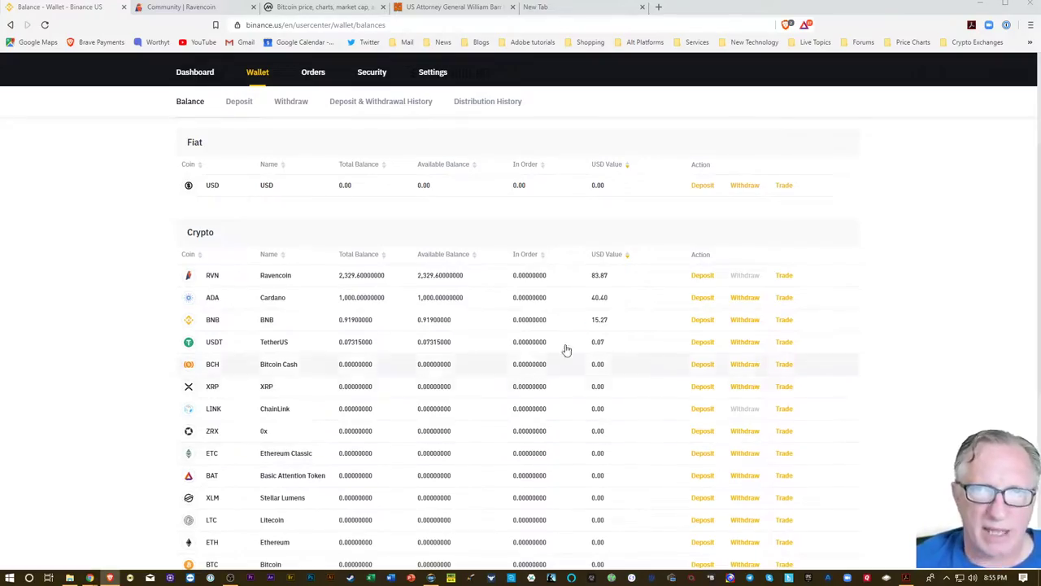
# Minimize the browser, centre the Ledger Live window, and unlock it with the password.
pyautogui.click(981, 6)
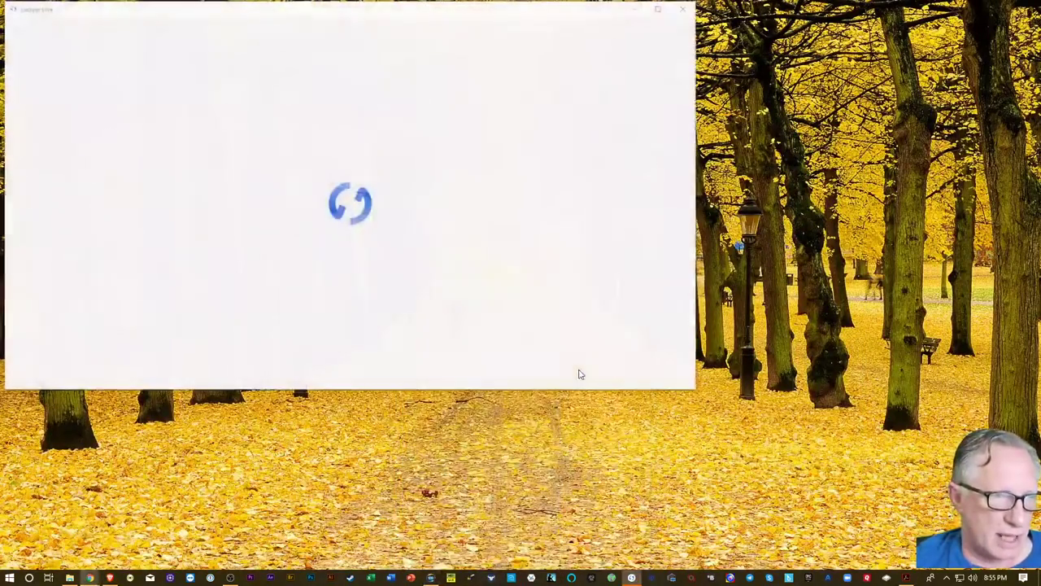
pyautogui.moveTo(358, 9); pyautogui.dragTo(488, 77)
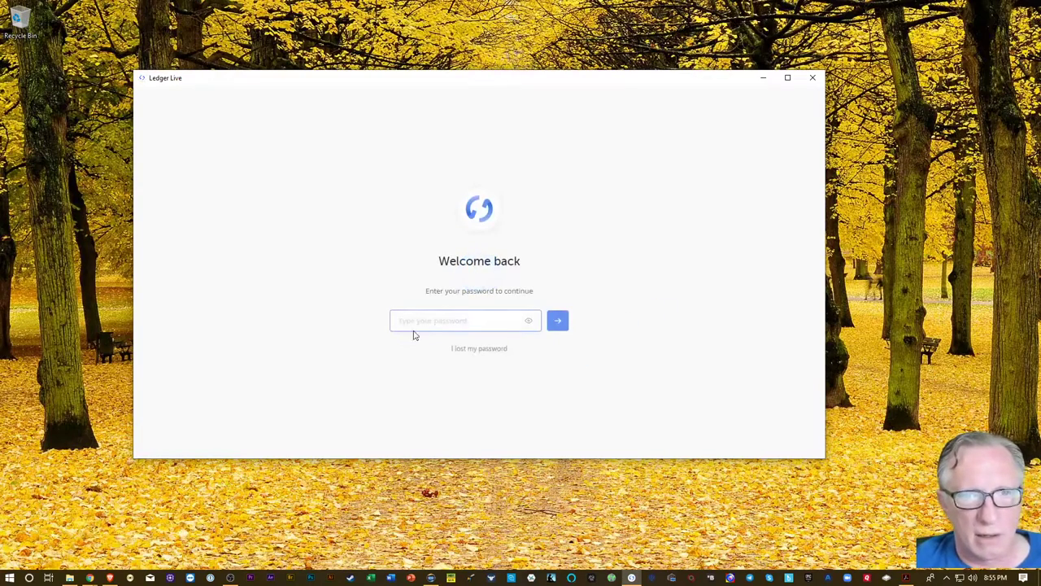
pyautogui.write('•••••')
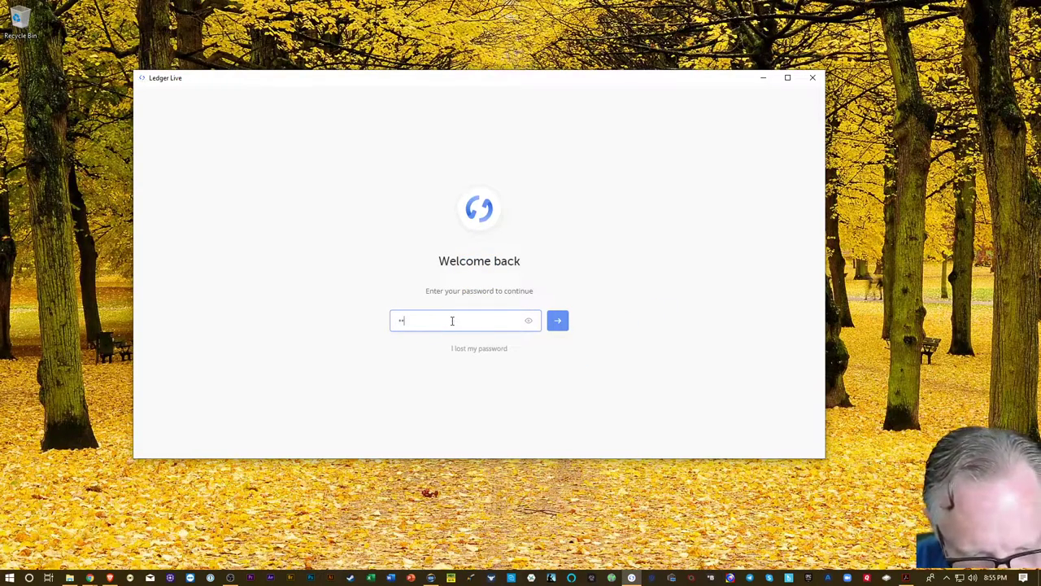
pyautogui.write('•')
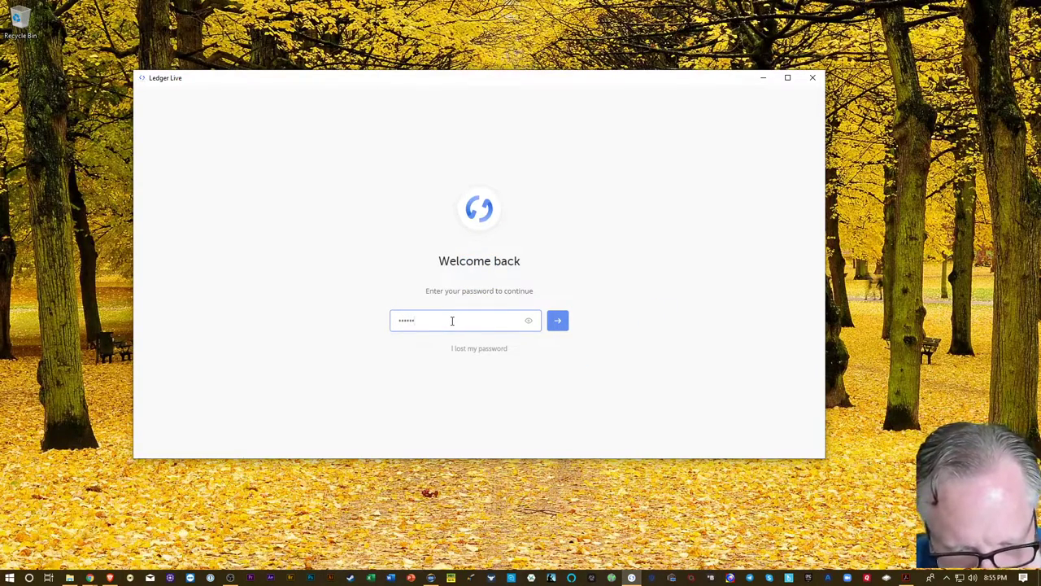
pyautogui.write('••••')
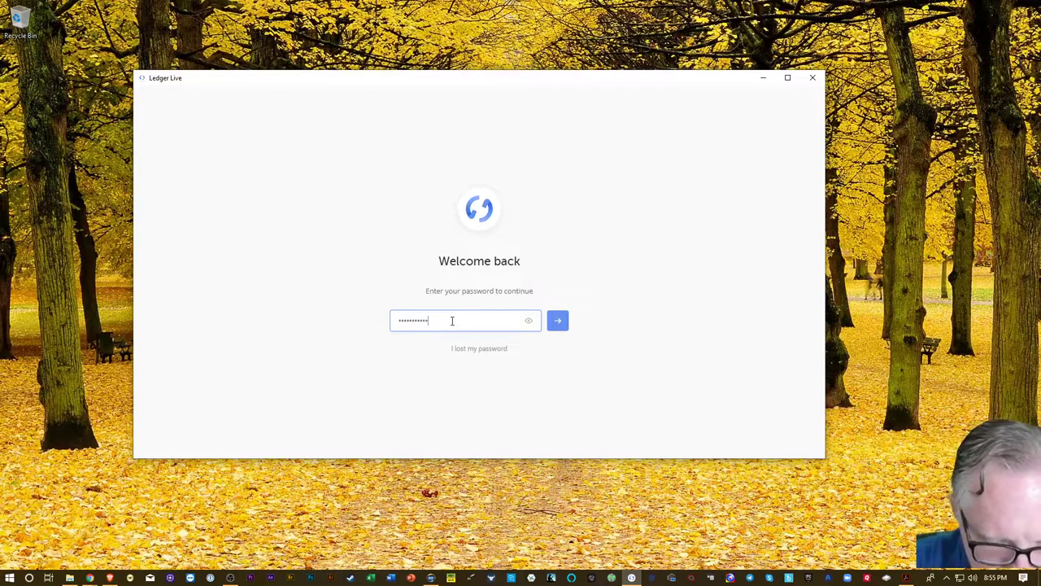
pyautogui.press('Return')
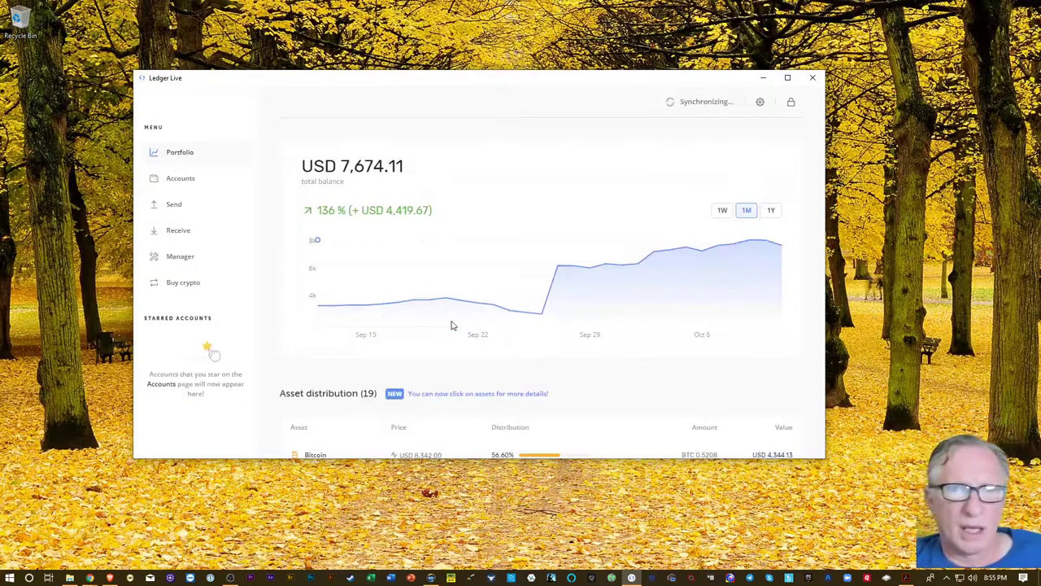
# Show the Ledger Live Accounts page and nudge the window slightly higher.
pyautogui.click(175, 179)
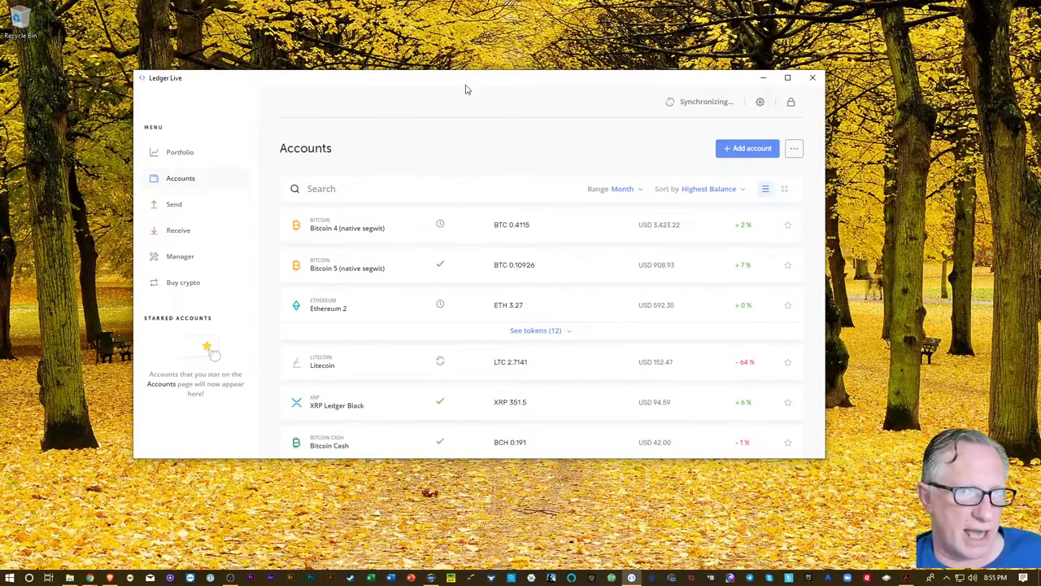
pyautogui.moveTo(465, 88)
pyautogui.mouseDown()
pyautogui.moveTo(458, 62)
pyautogui.moveTo(477, 63)
pyautogui.moveTo(472, 70)
pyautogui.mouseUp()
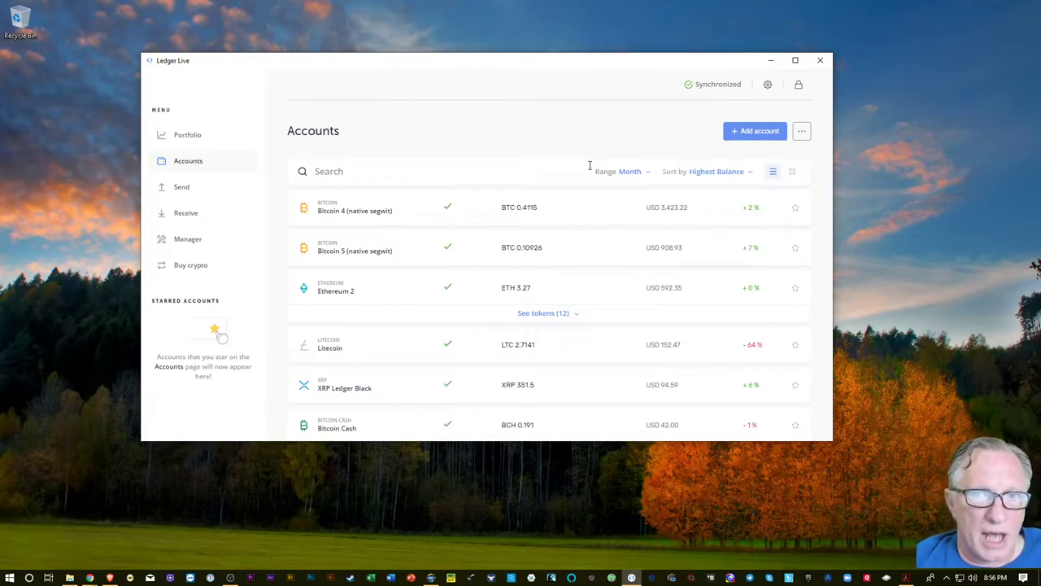
pyautogui.scroll(-3, 432, 333)
pyautogui.scroll(2, 414, 374)
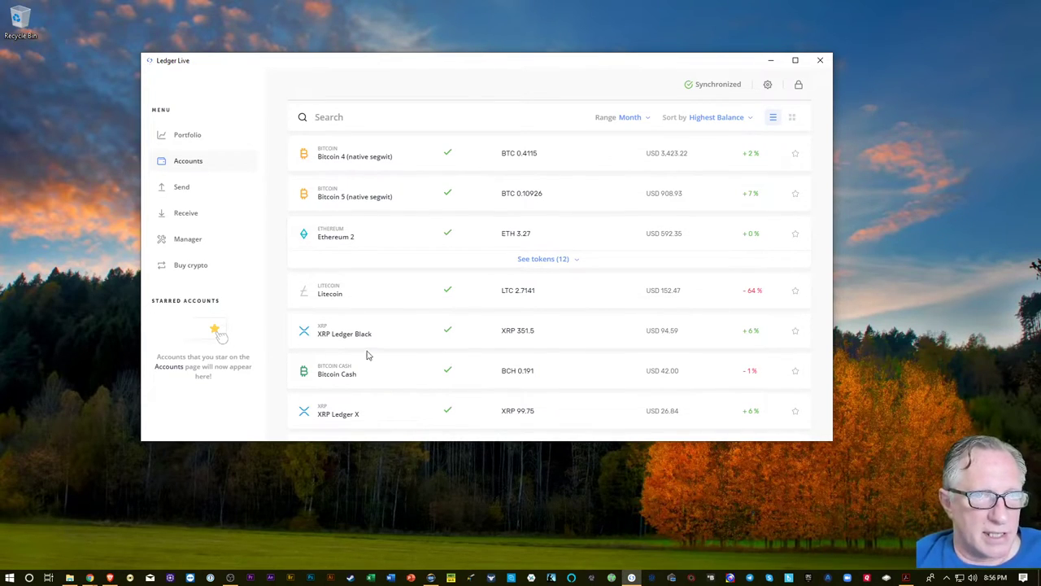
pyautogui.scroll(1, 375, 335)
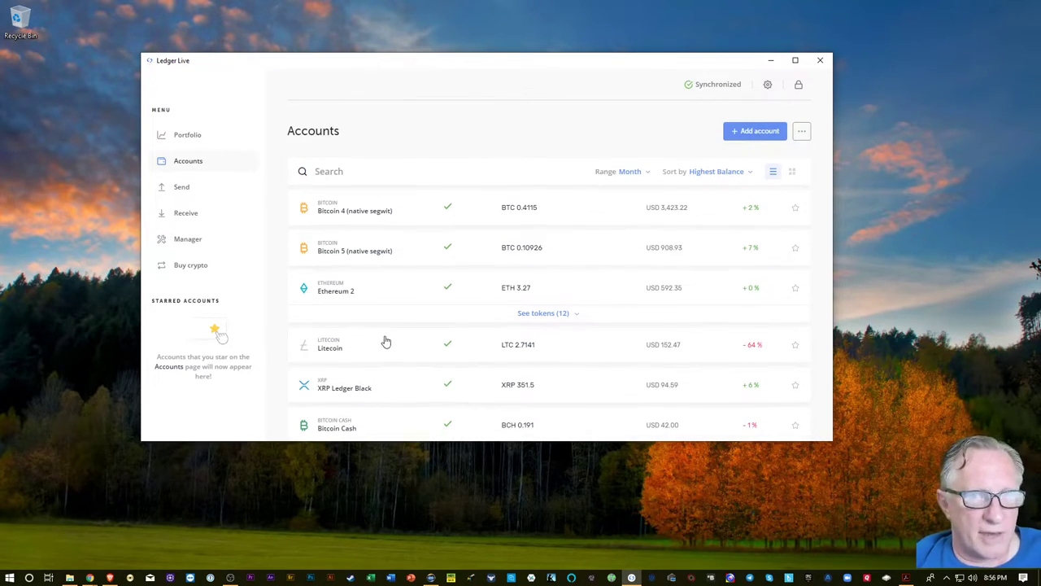
pyautogui.scroll(-1, 363, 375)
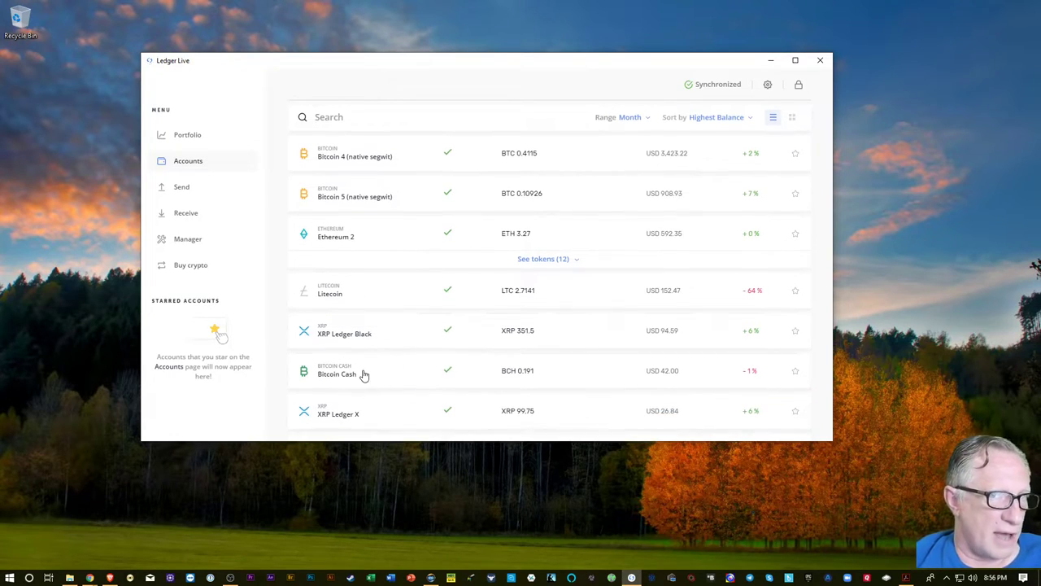
pyautogui.scroll(1, 363, 375)
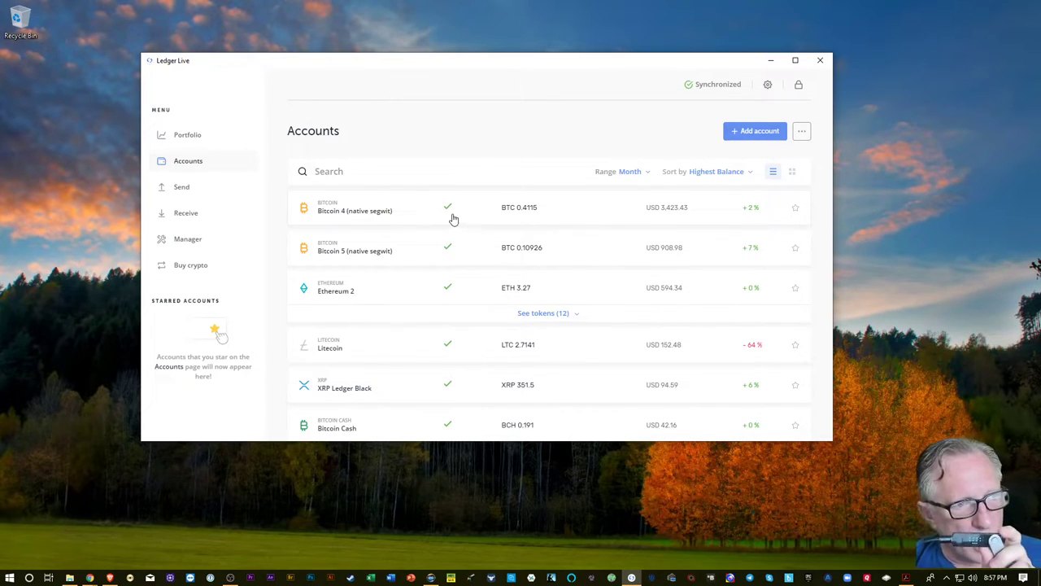
# Delete the Bitcoin 4 (native segwit) account via Edit, then check Portfolio and return to Accounts.
pyautogui.click(355, 210)
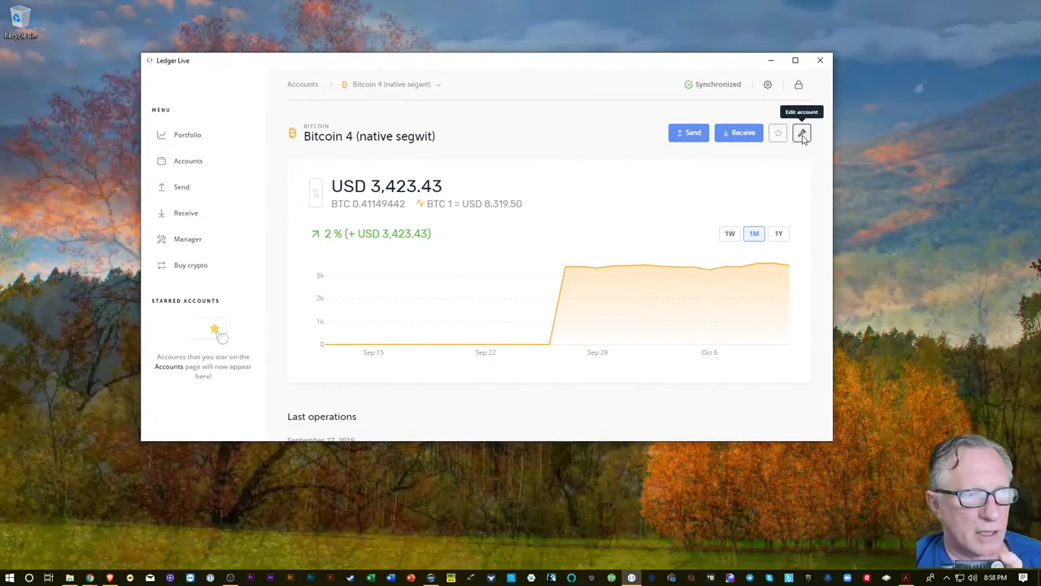
pyautogui.click(802, 135)
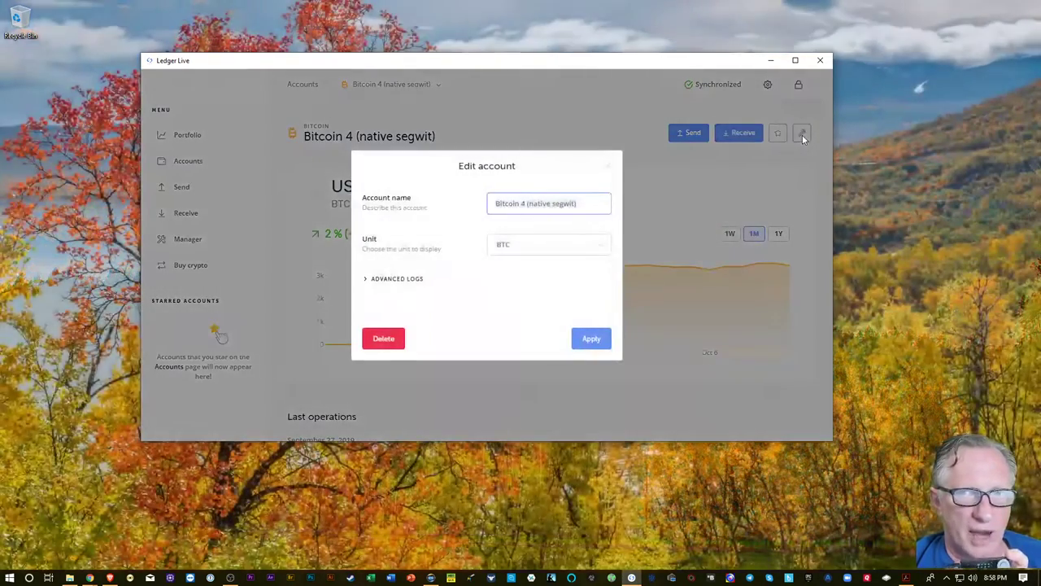
pyautogui.click(381, 339)
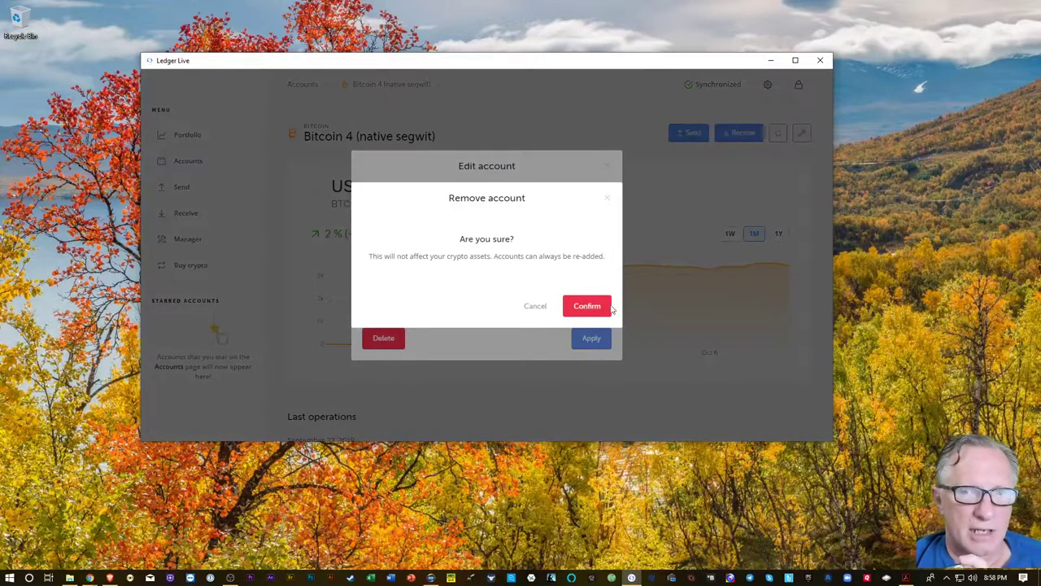
pyautogui.click(586, 307)
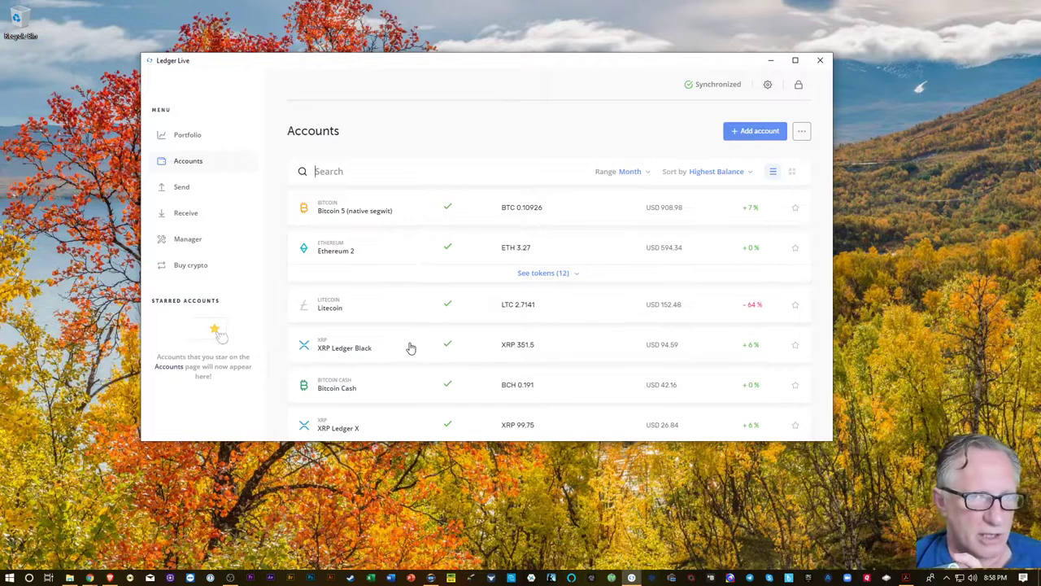
pyautogui.scroll(-3, 411, 348)
pyautogui.click(186, 135)
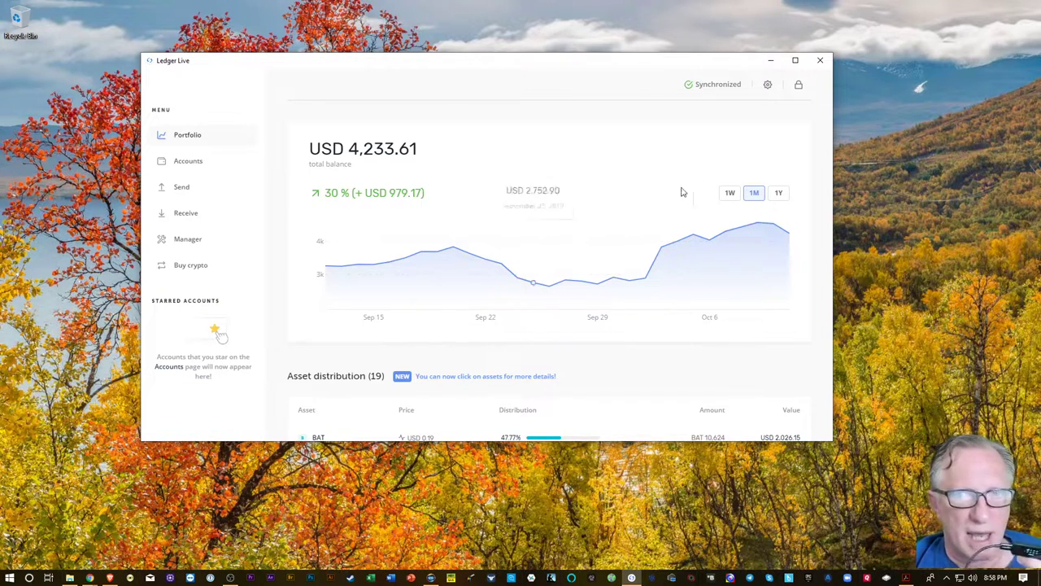
pyautogui.click(185, 162)
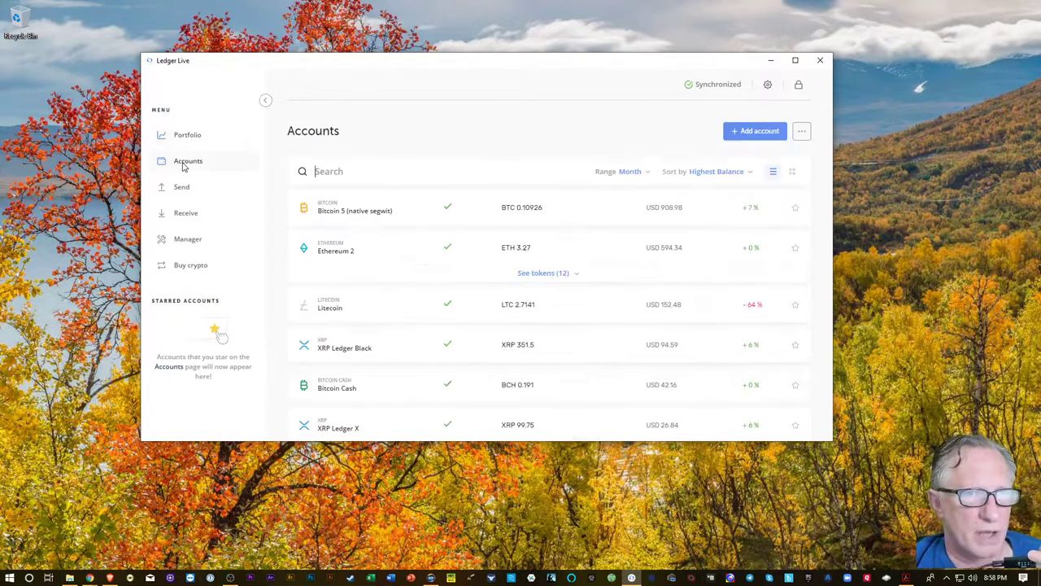
# Add a Bitcoin (BTC) account, unchecking Bitcoin 1, 2 and 3 so only Bitcoin 4 is imported.
pyautogui.click(752, 131)
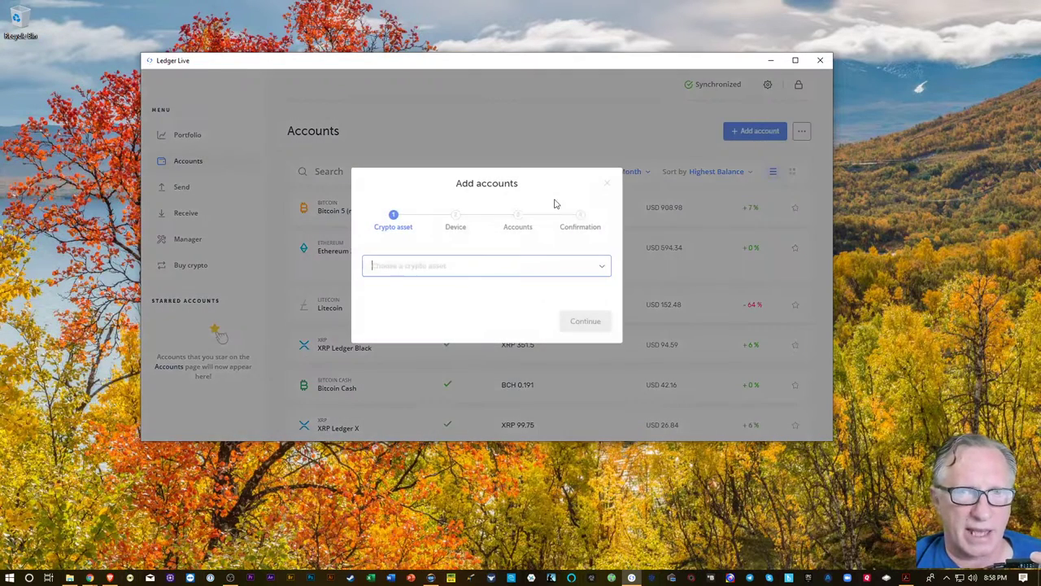
pyautogui.click(601, 265)
pyautogui.click(506, 294)
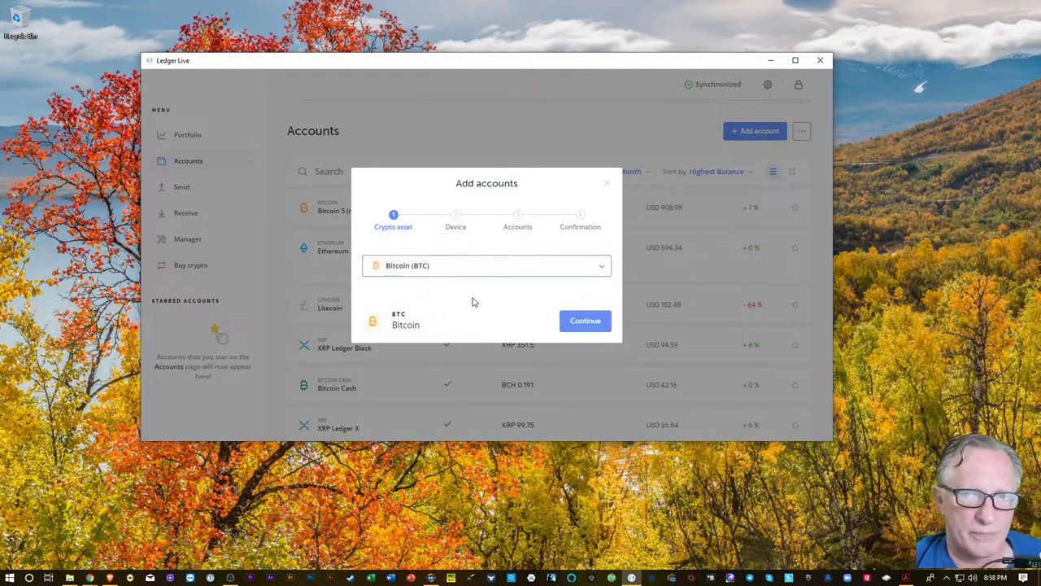
pyautogui.click(586, 323)
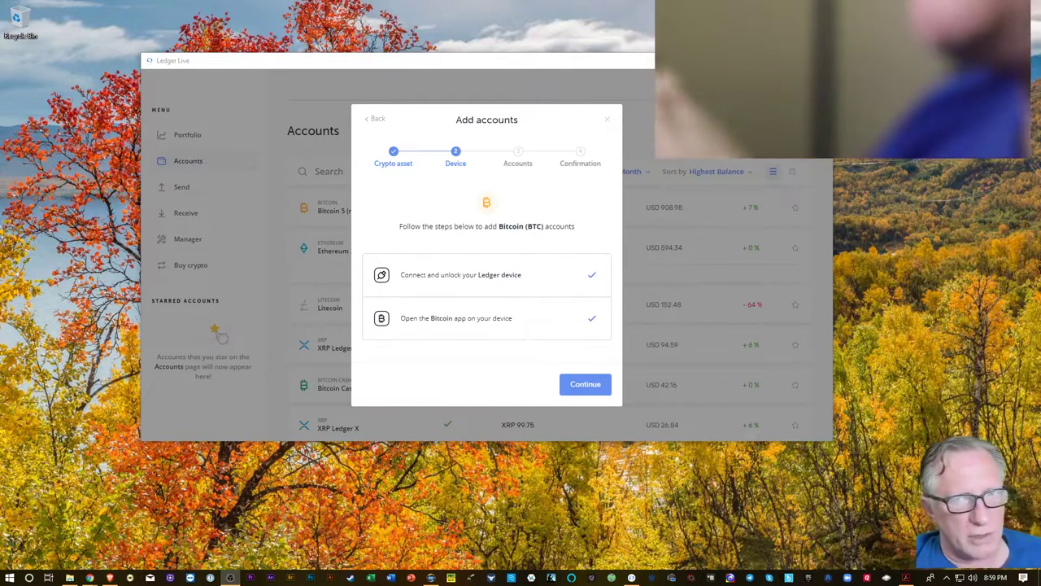
pyautogui.click(585, 384)
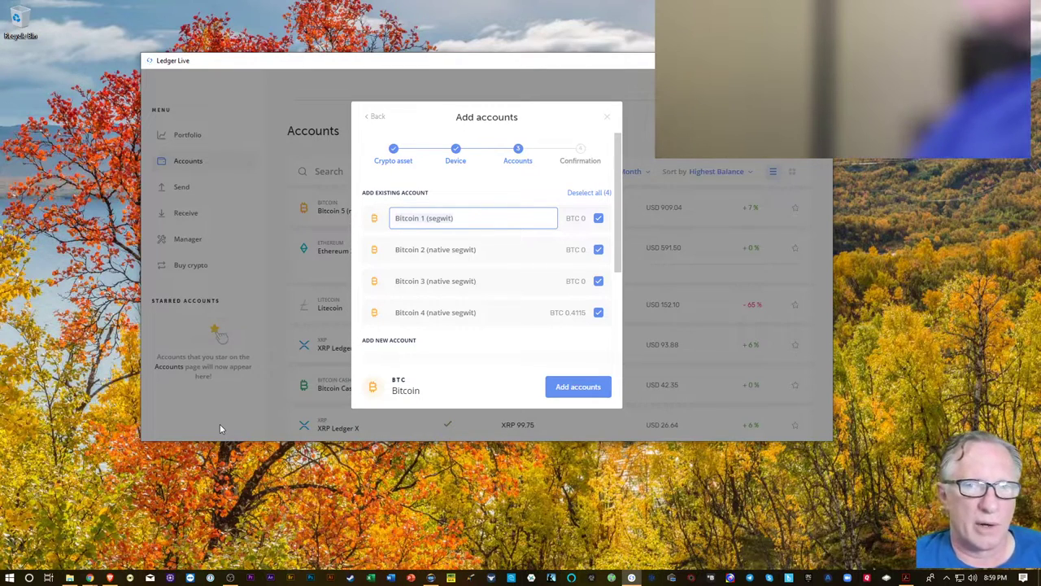
pyautogui.click(599, 218)
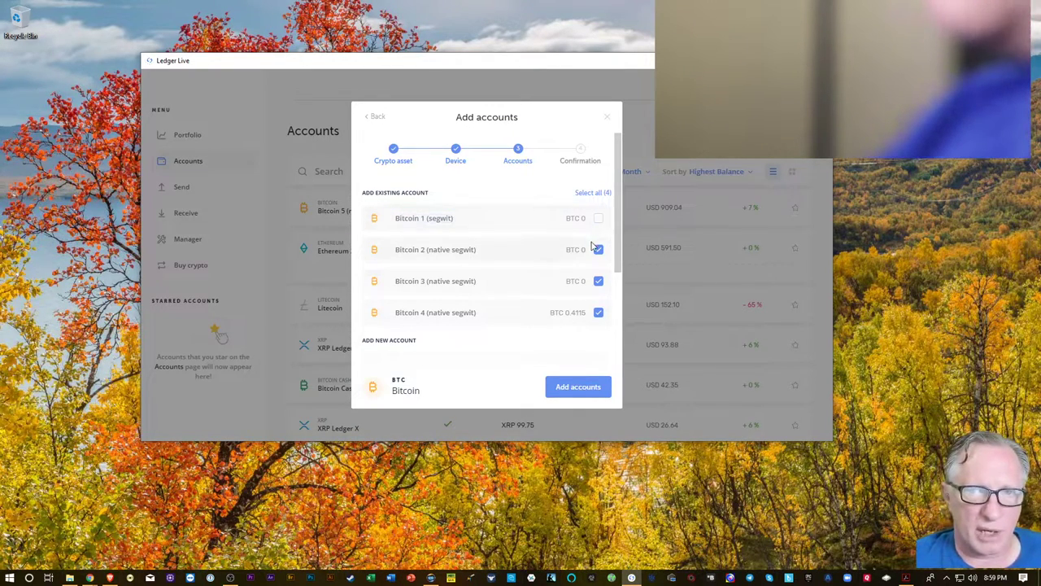
pyautogui.click(598, 250)
pyautogui.click(599, 281)
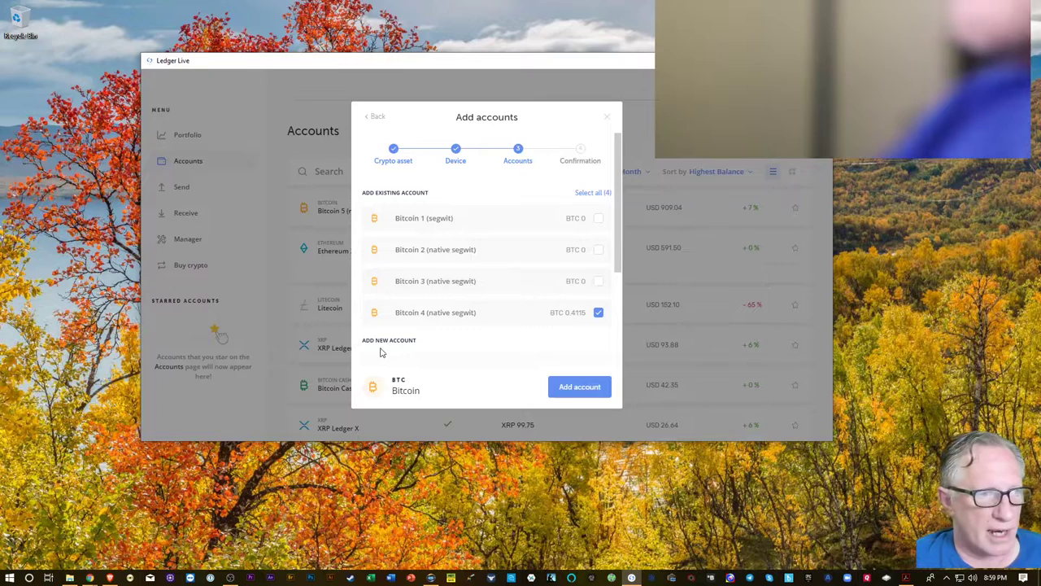
pyautogui.click(579, 391)
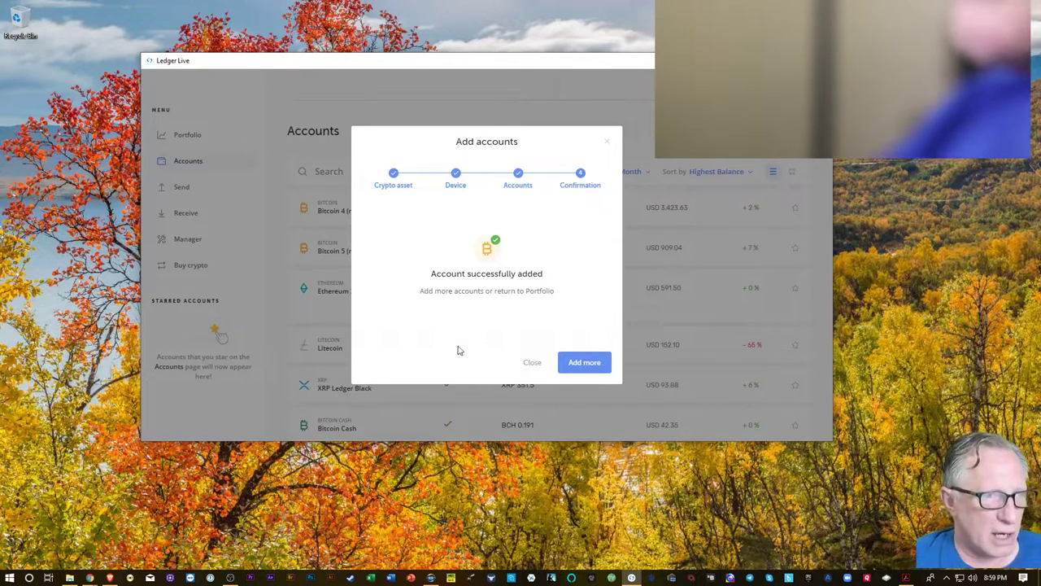
pyautogui.click(532, 363)
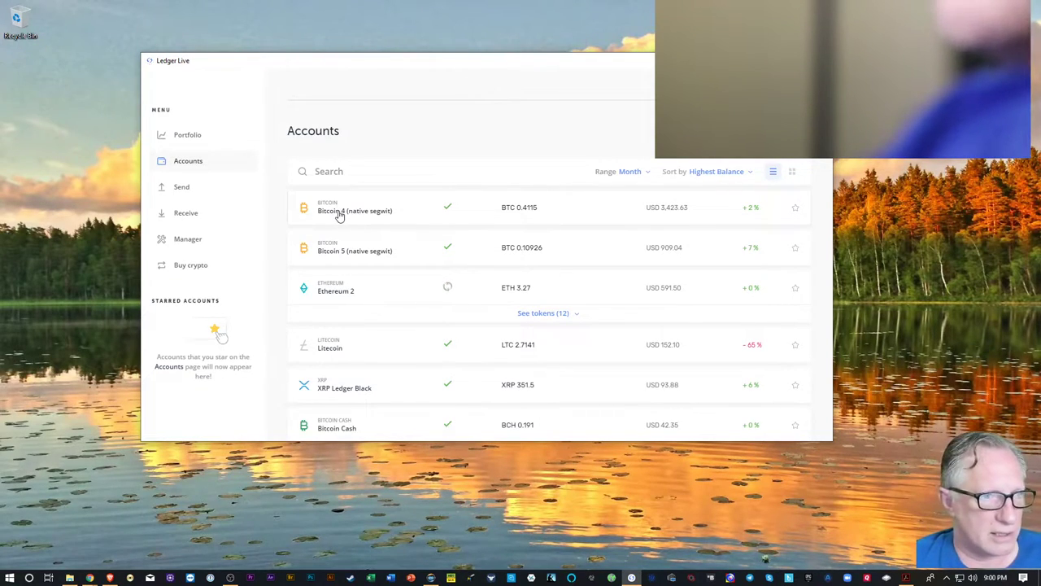
# Delete the Bitcoin 4 (native segwit) account through its Edit settings.
pyautogui.click(348, 210)
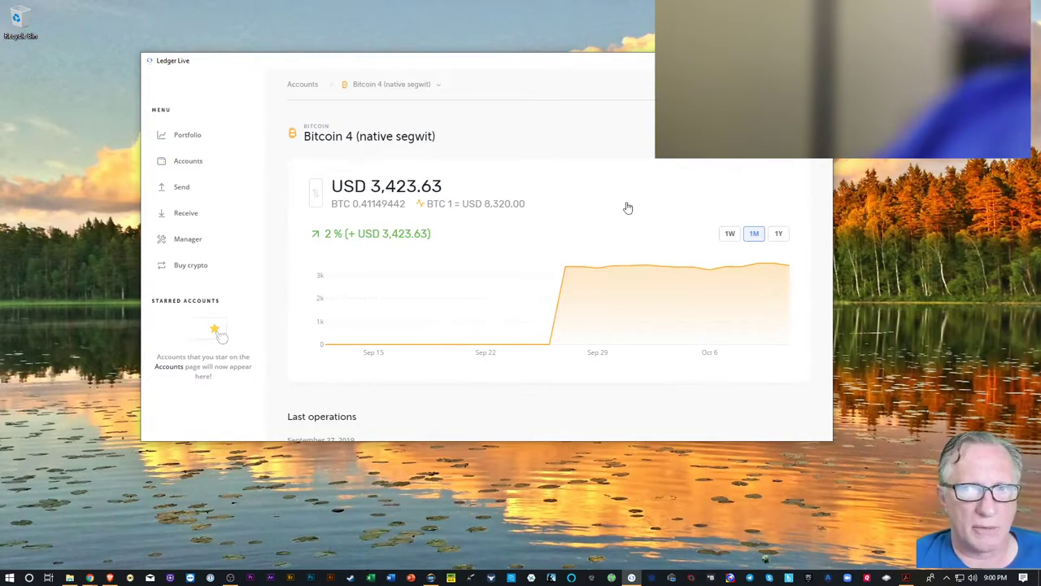
pyautogui.click(801, 135)
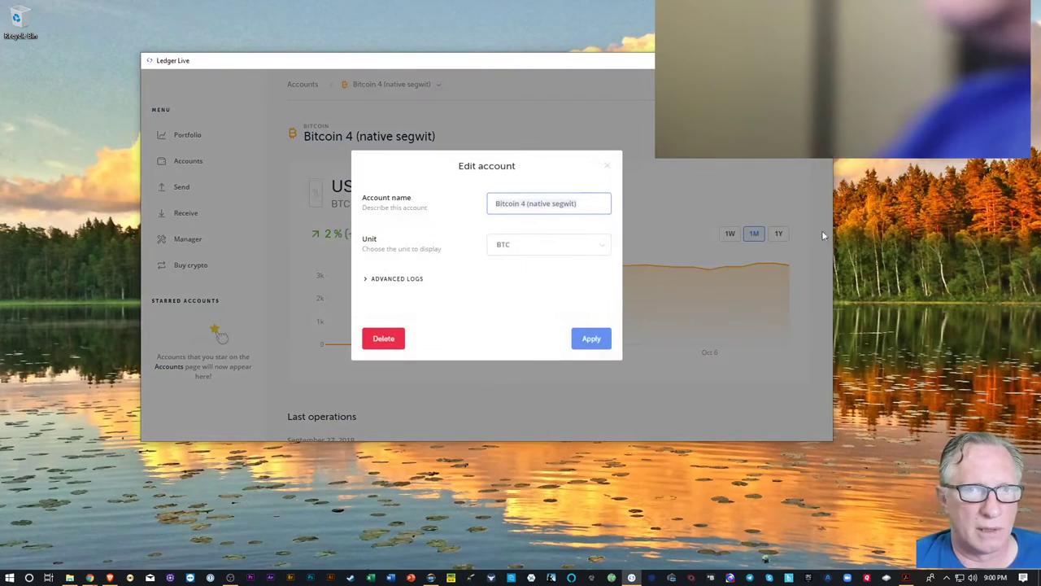
pyautogui.click(383, 338)
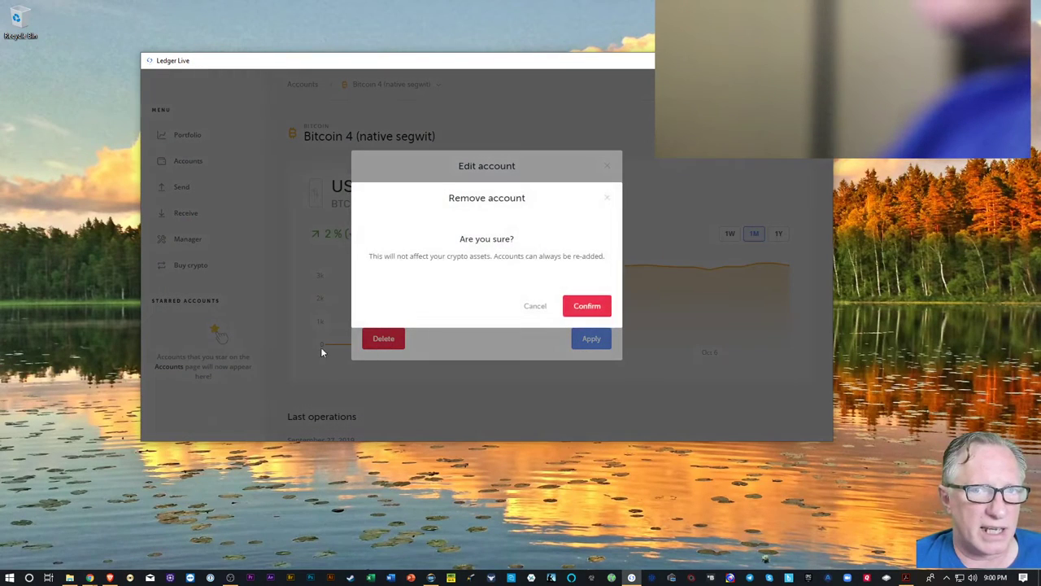
pyautogui.click(584, 305)
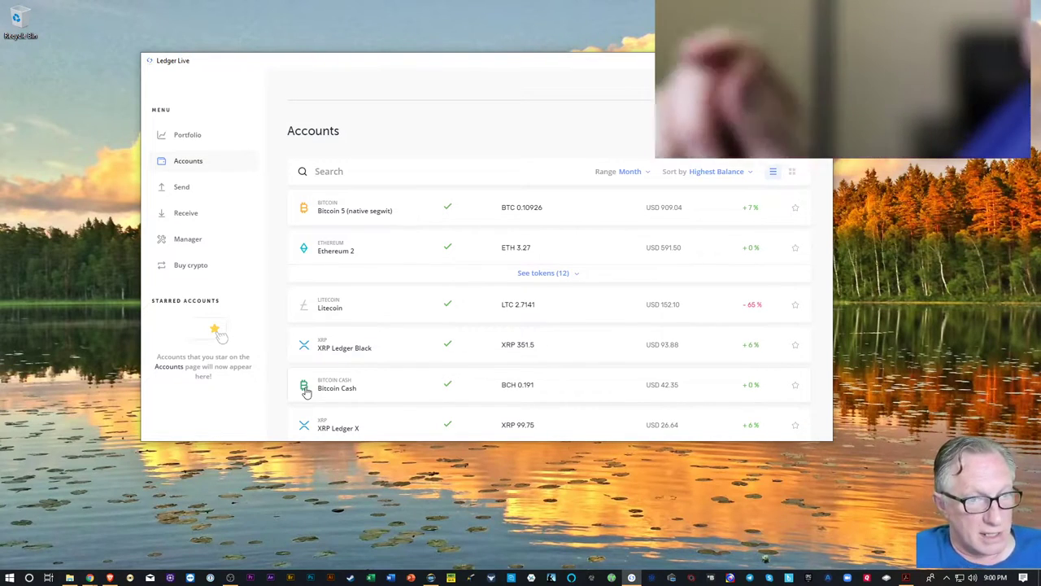
# Delete the Ethereum 2 account through its Edit settings.
pyautogui.click(329, 251)
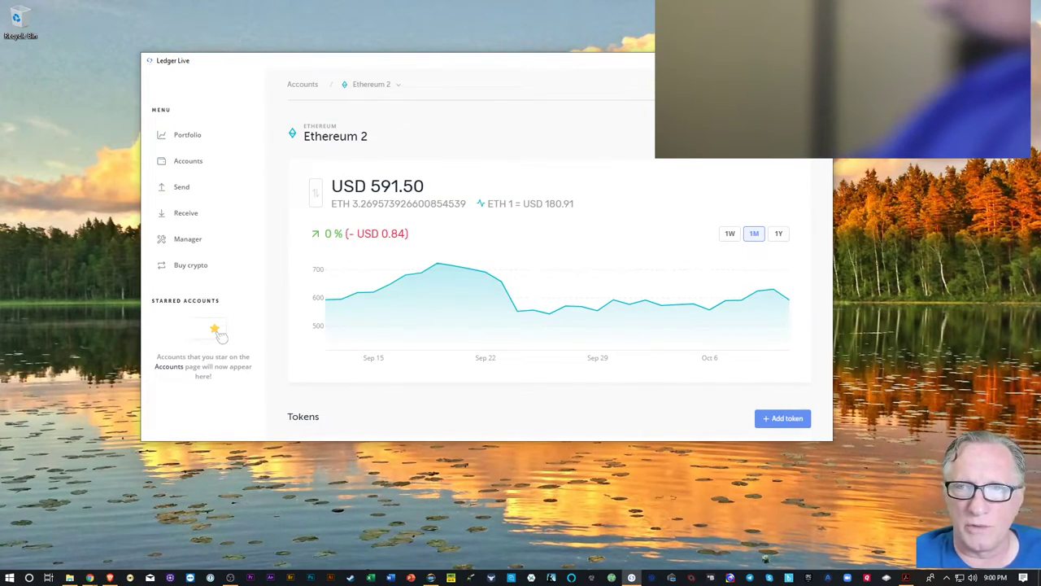
pyautogui.click(801, 138)
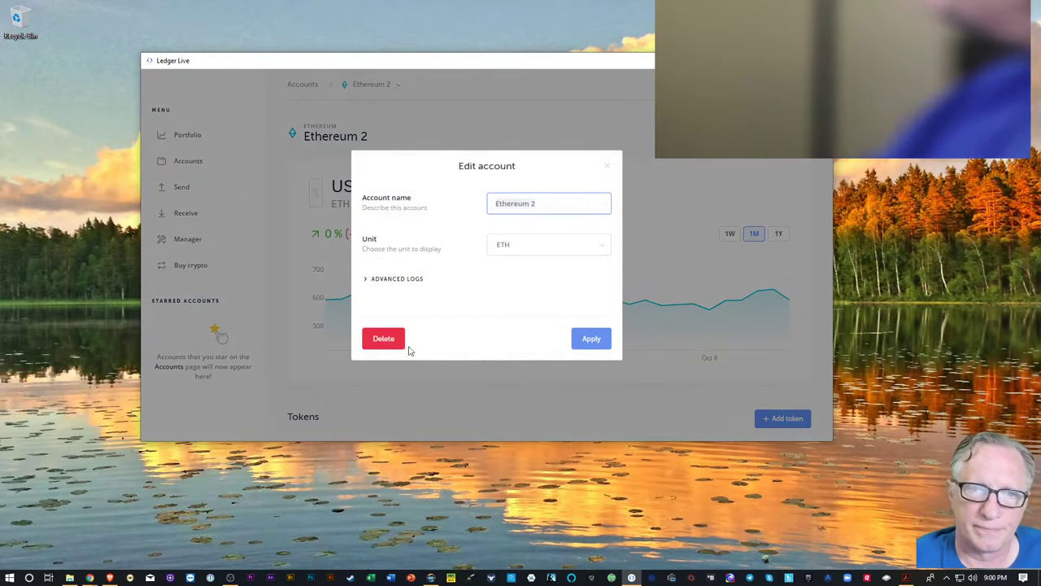
pyautogui.click(385, 340)
pyautogui.click(587, 306)
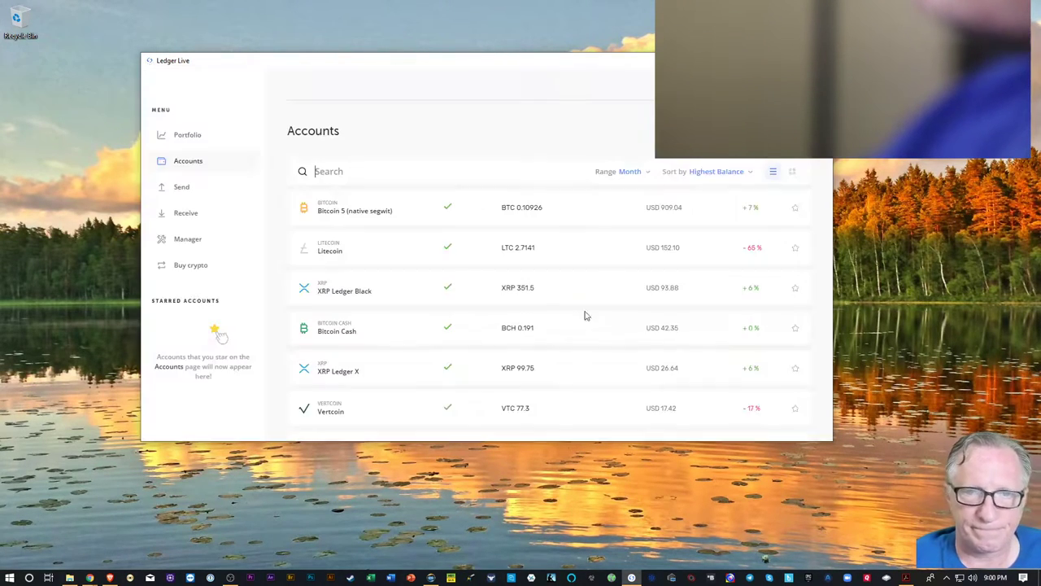
# In Manager, uninstall the Ethereum app from the Ledger Nano X and close the confirmation.
pyautogui.scroll(-3, 365, 395)
pyautogui.scroll(3, 368, 394)
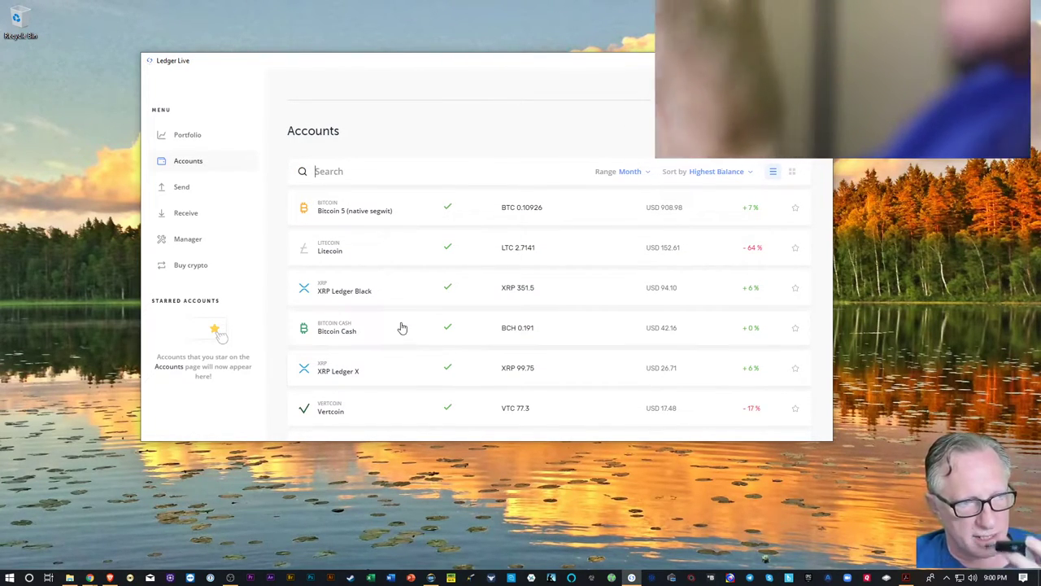
pyautogui.click(185, 239)
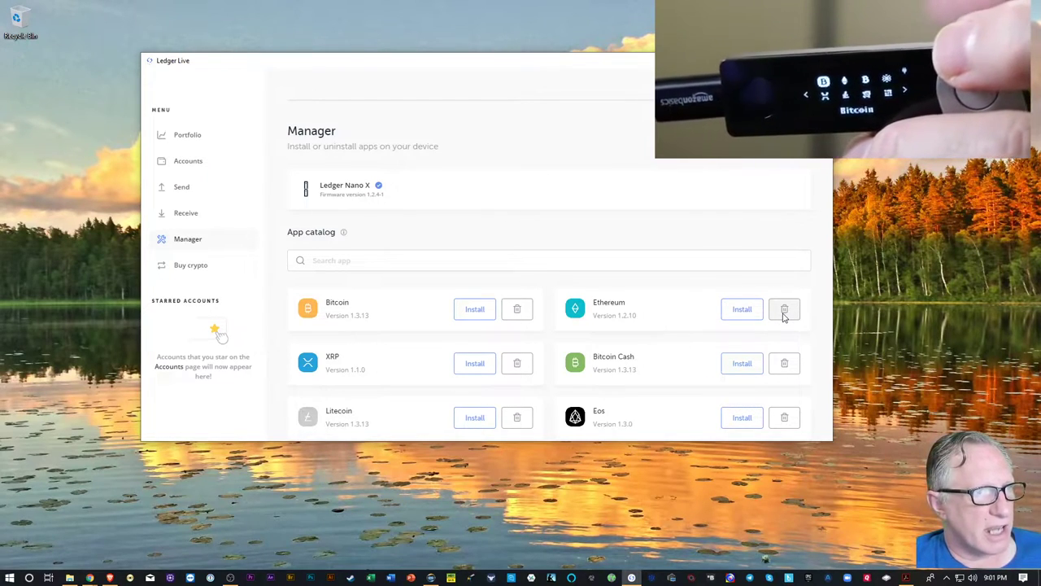
pyautogui.click(785, 310)
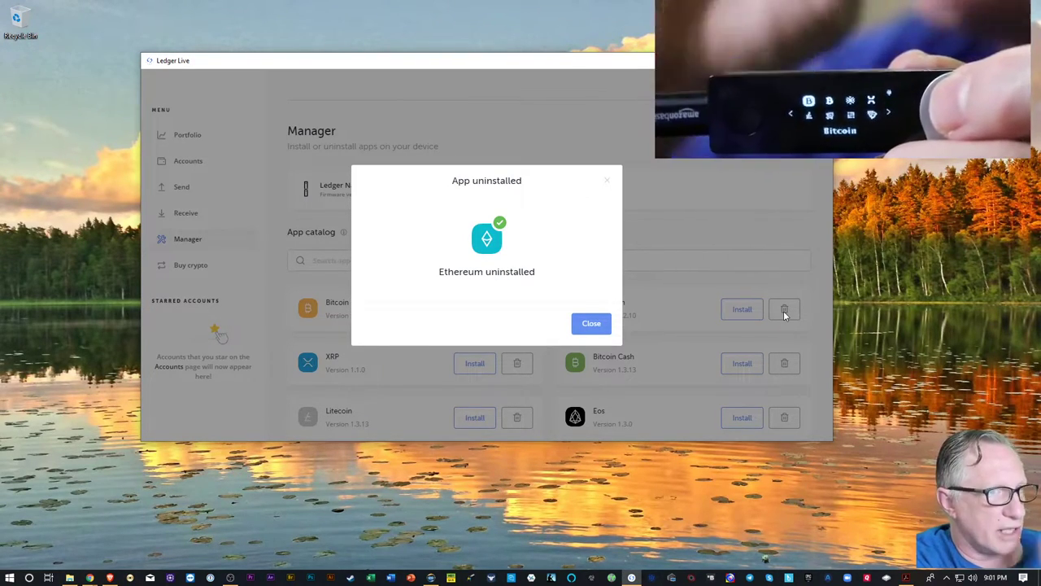
pyautogui.click(591, 326)
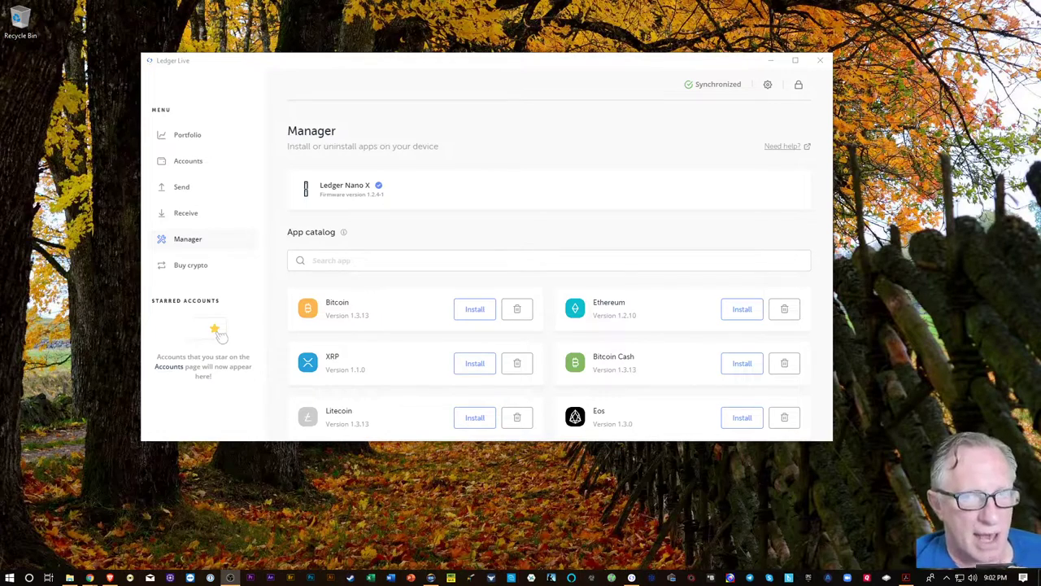
pyautogui.scroll(-1, 561, 232)
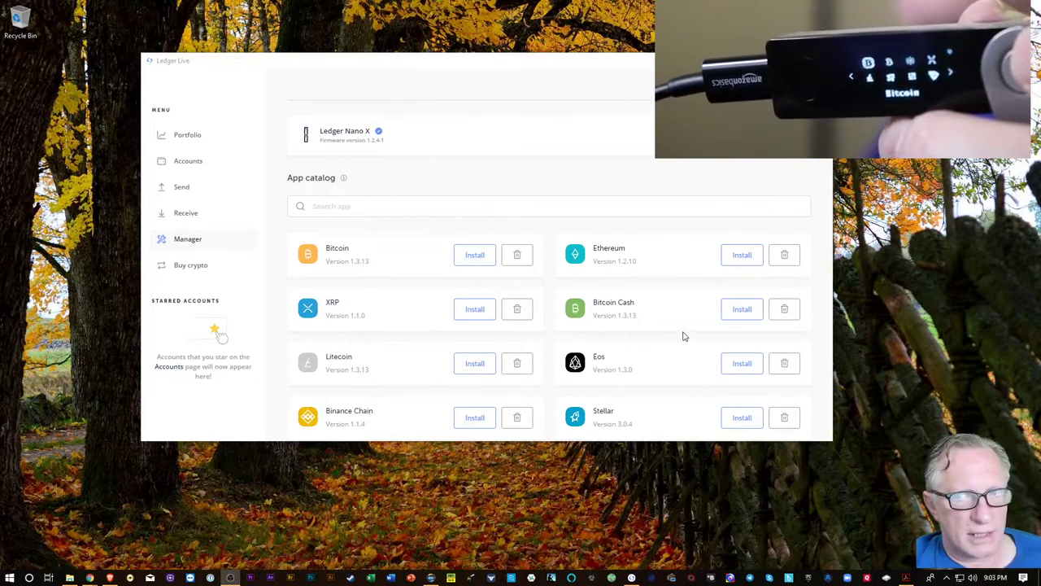
# Install the Ethereum app onto the Ledger Nano X from Ledger Live's Manager.
pyautogui.click(732, 270)
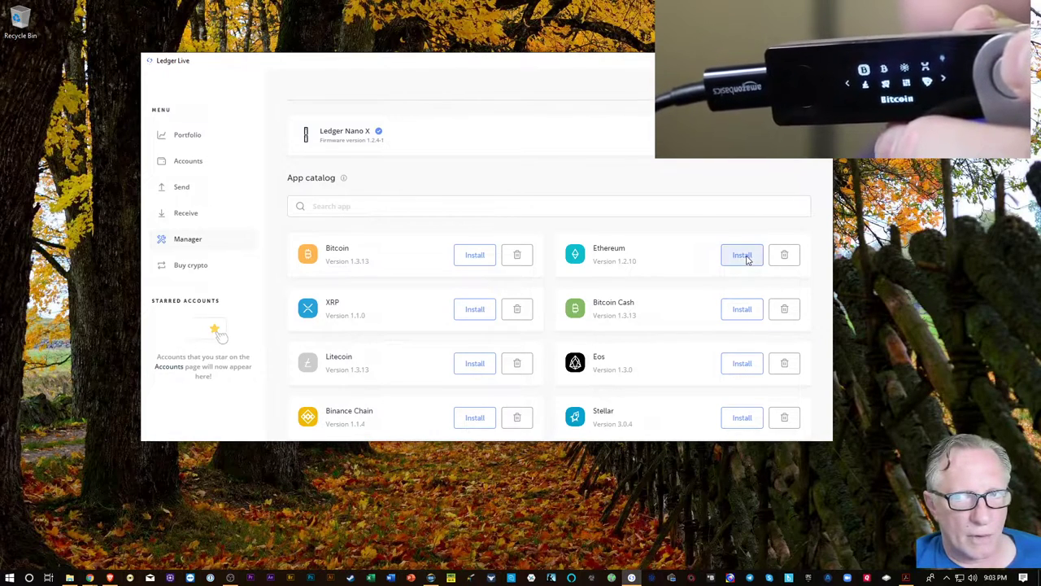
pyautogui.click(746, 258)
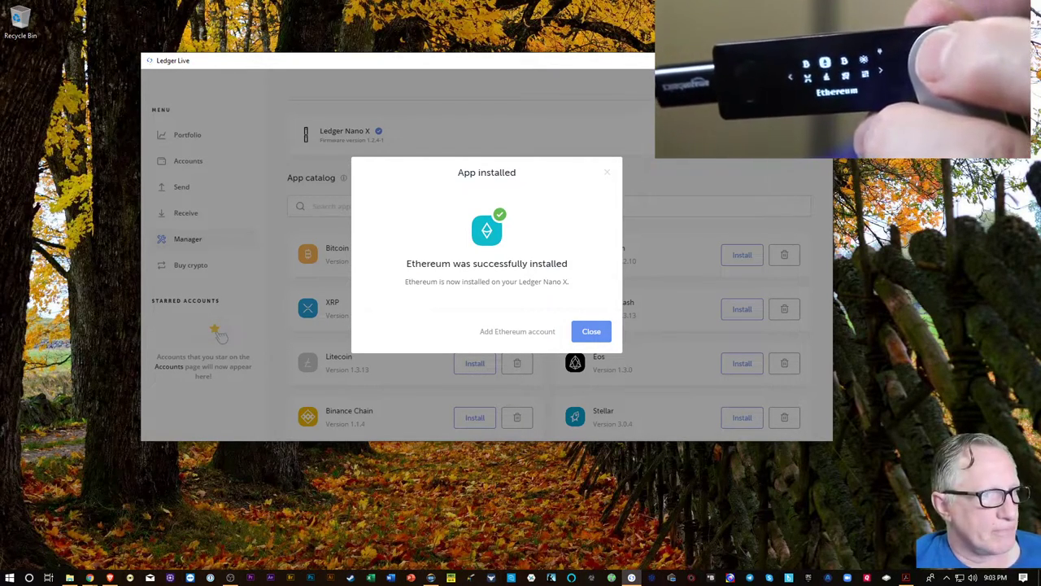
# Cancel adding an Ethereum account, open the existing Ethereum account, and begin a receive request.
pyautogui.click(514, 337)
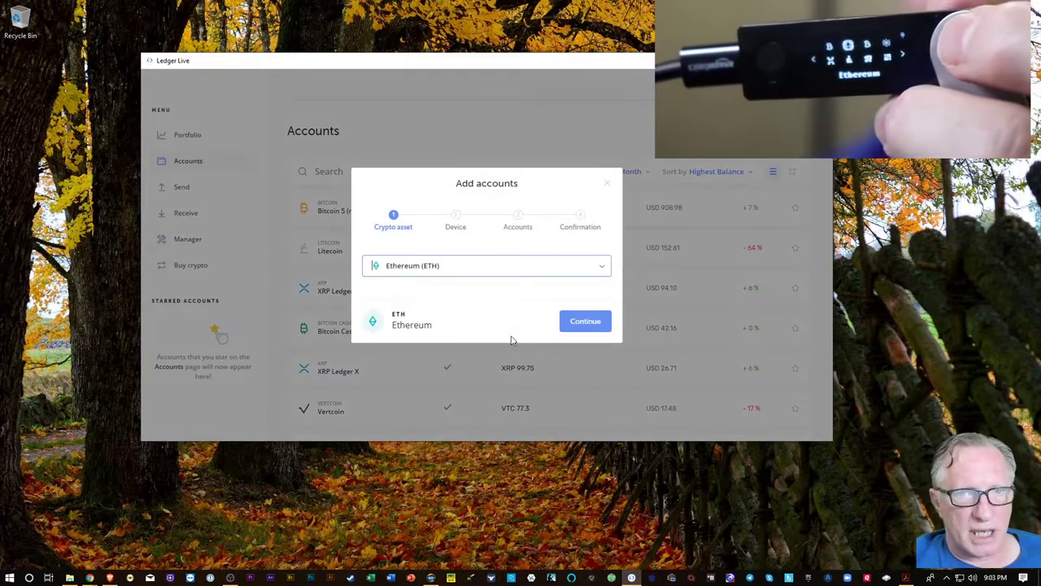
pyautogui.click(609, 186)
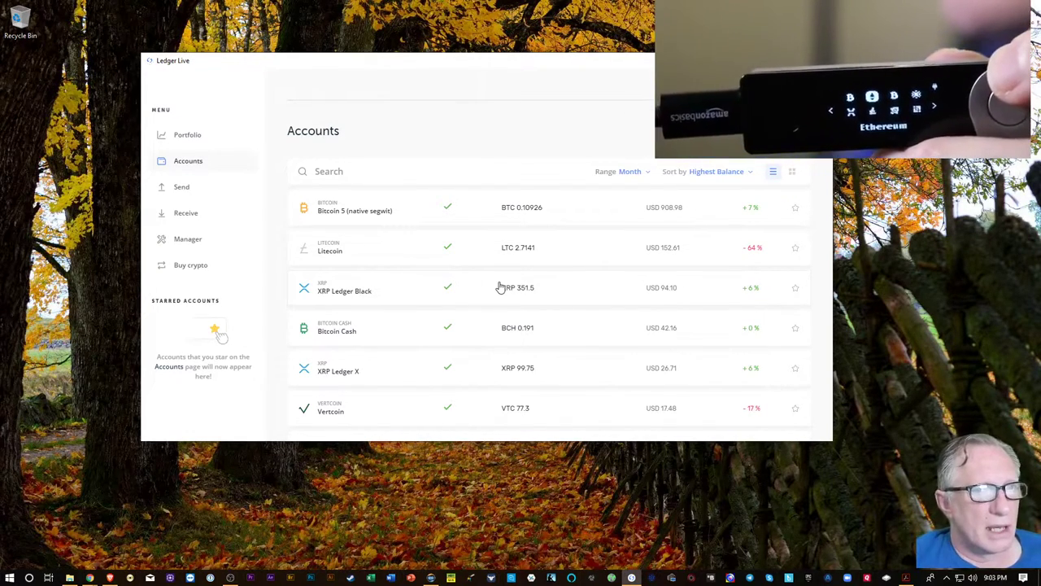
pyautogui.scroll(-5, 493, 288)
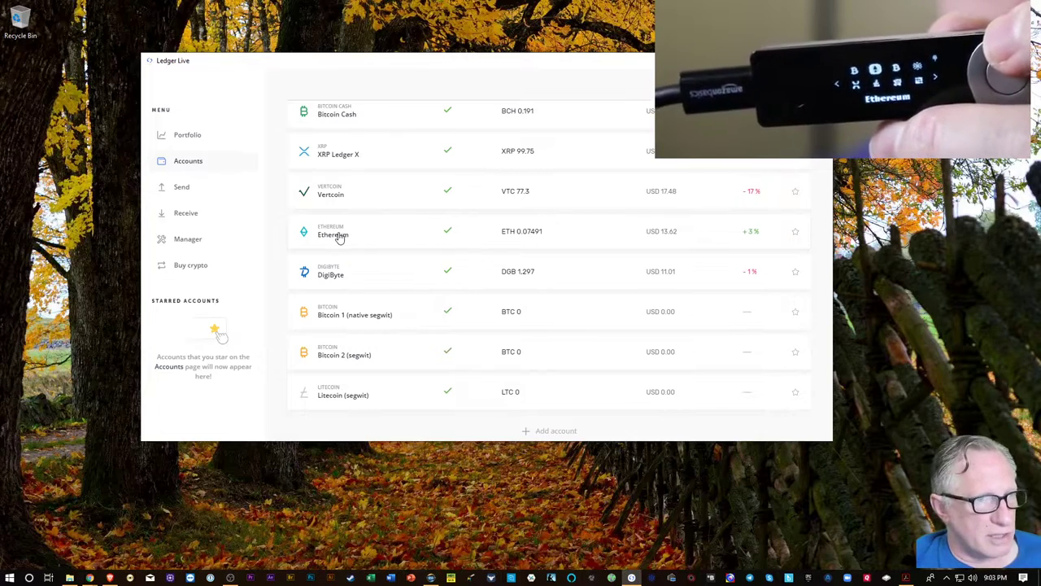
pyautogui.click(341, 234)
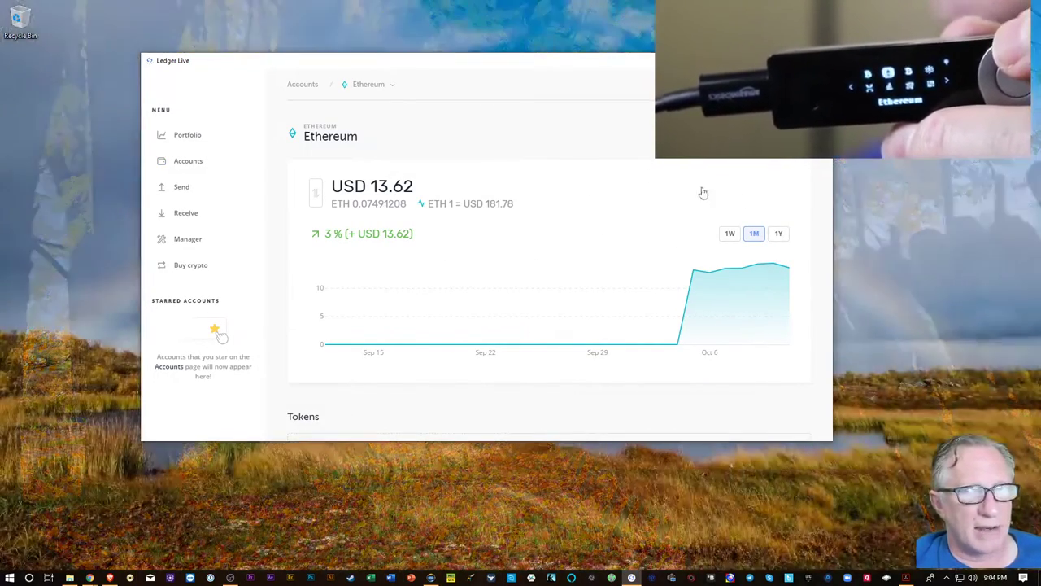
pyautogui.click(801, 136)
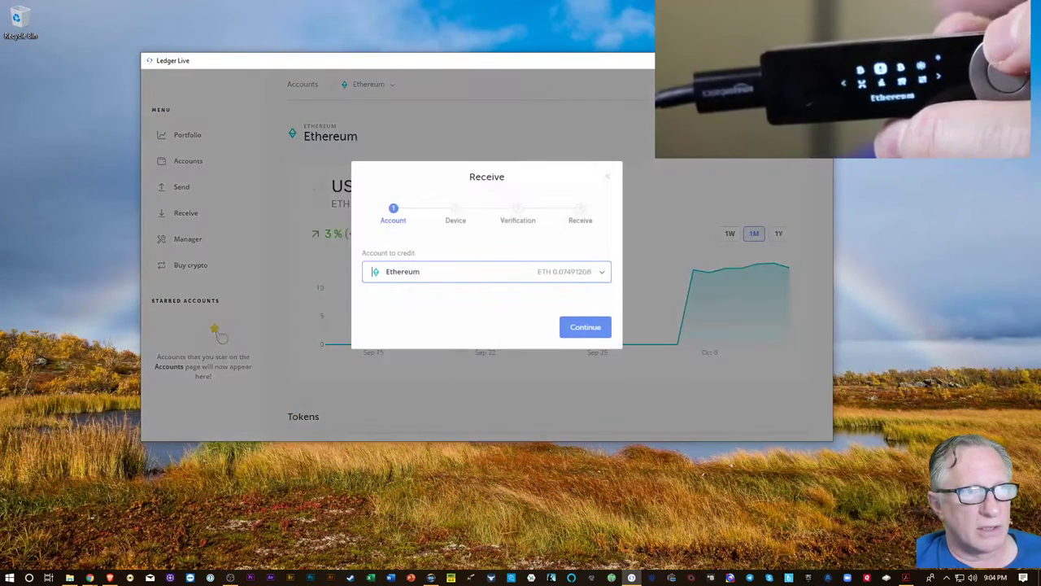
# Confirm the Ethereum receive address on the Nano X, reveal it, then close the Receive dialog.
pyautogui.click(579, 328)
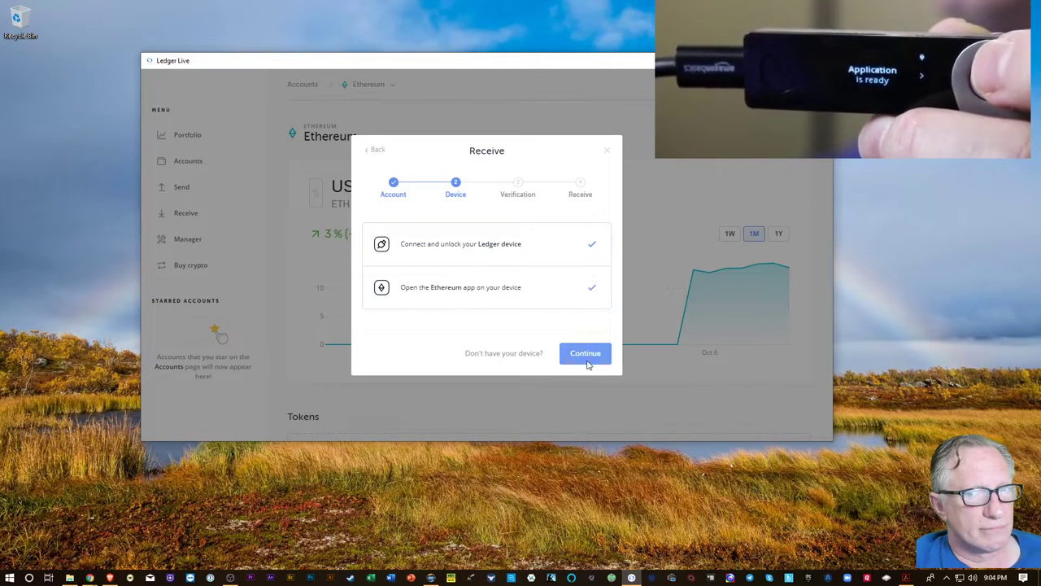
pyautogui.click(587, 356)
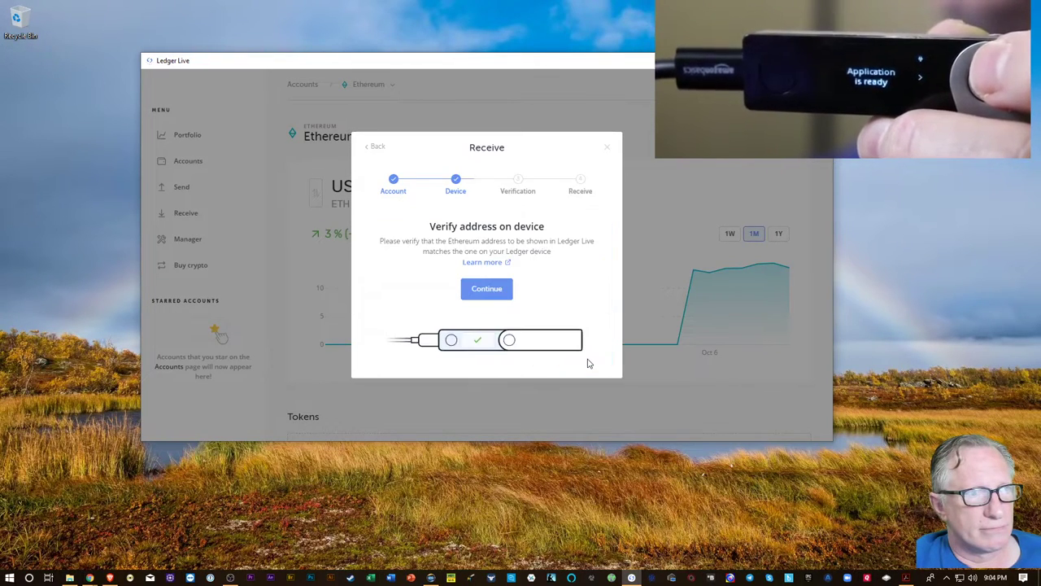
pyautogui.click(488, 291)
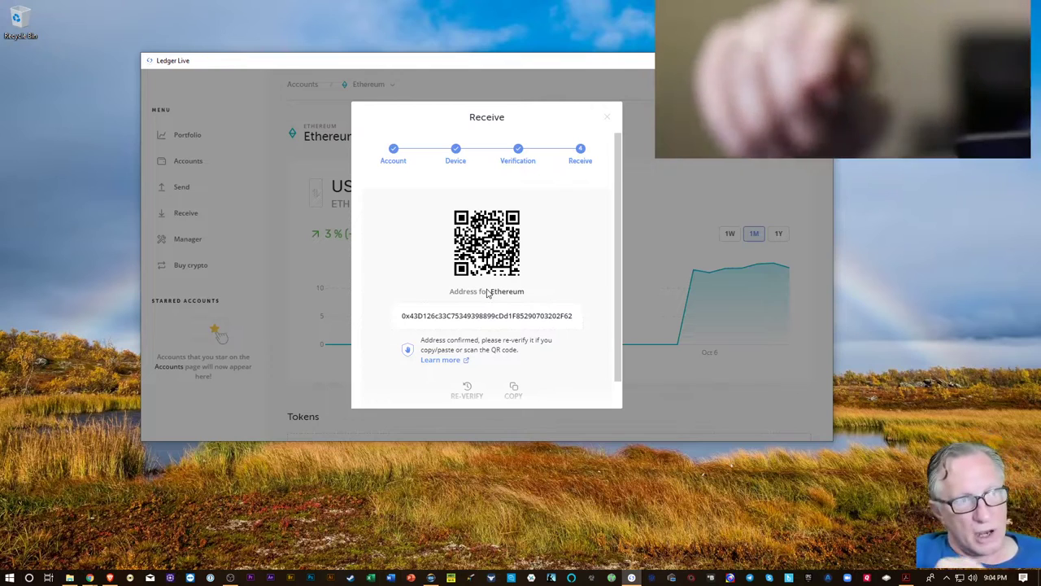
pyautogui.click(607, 116)
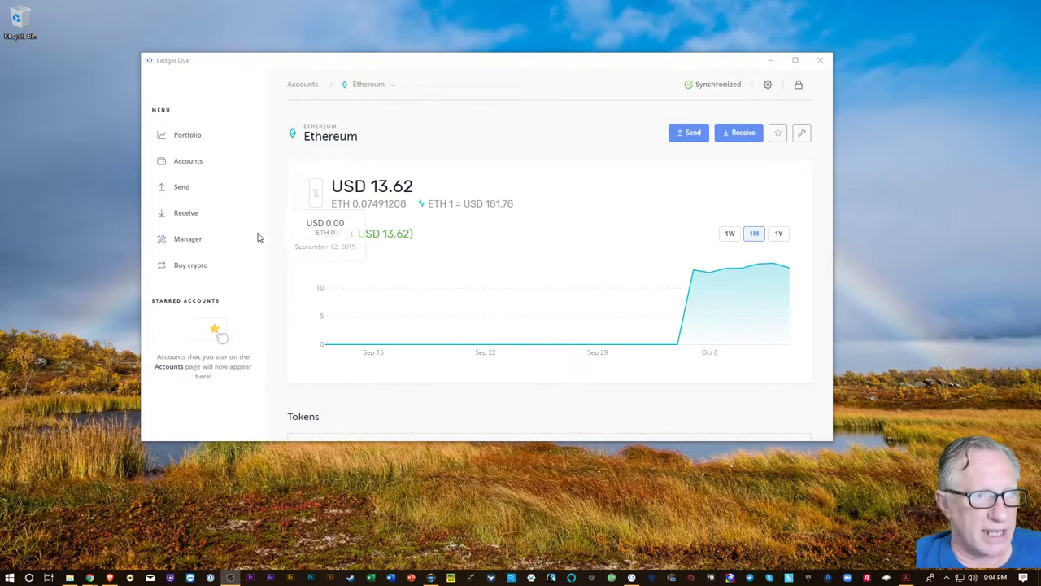
# Go back to the Accounts list, scroll through it, and launch the Add account wizard.
pyautogui.click(188, 164)
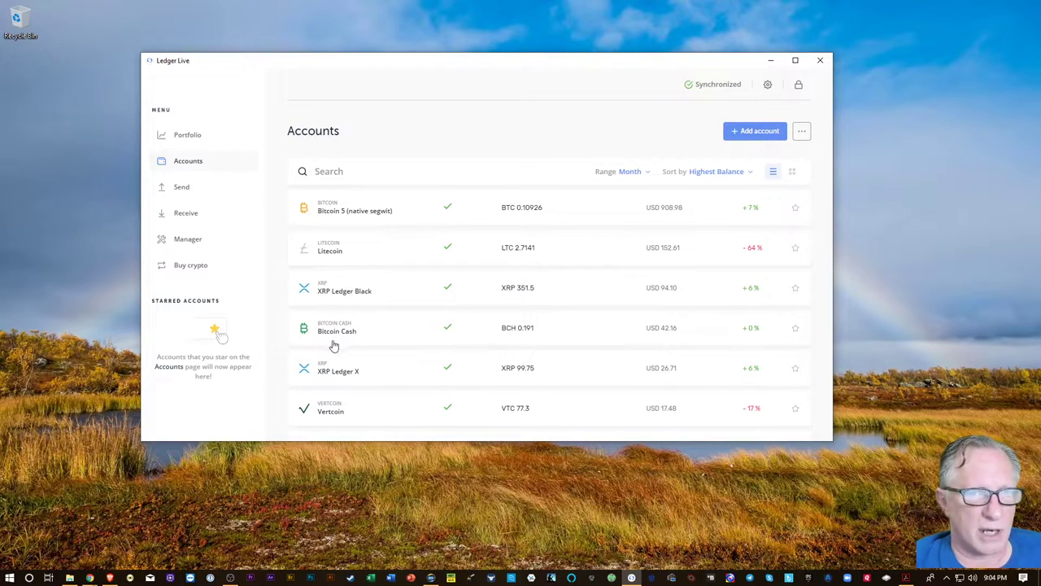
pyautogui.scroll(-1, 350, 358)
pyautogui.scroll(-3, 358, 367)
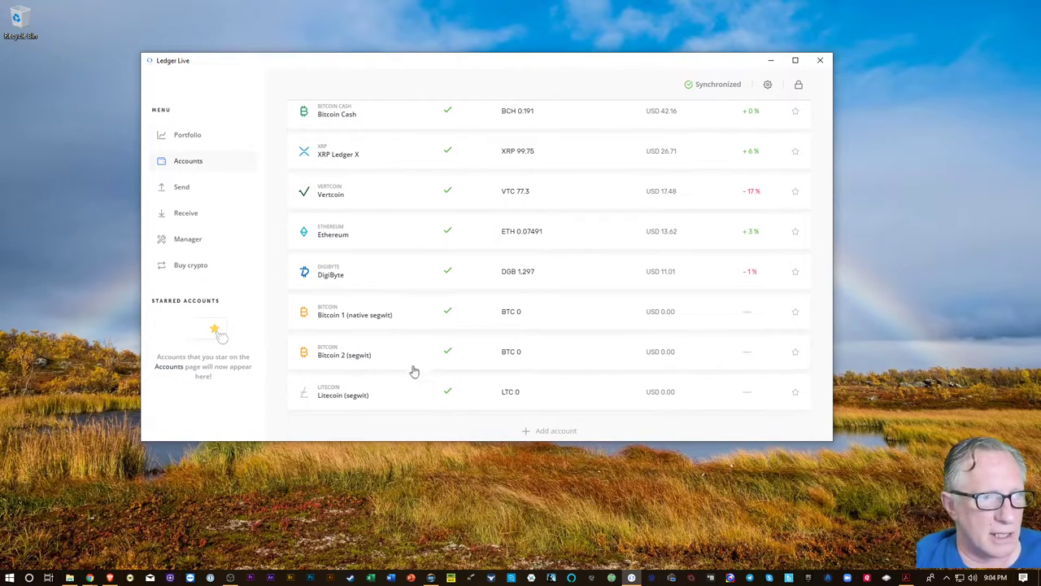
pyautogui.scroll(5, 407, 358)
pyautogui.scroll(-6, 409, 366)
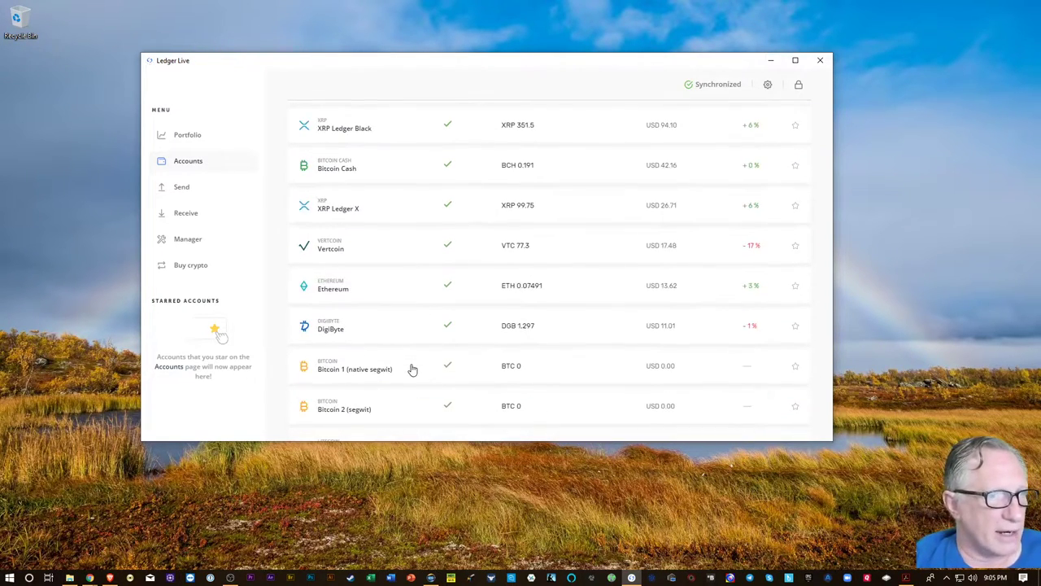
pyautogui.scroll(3, 410, 367)
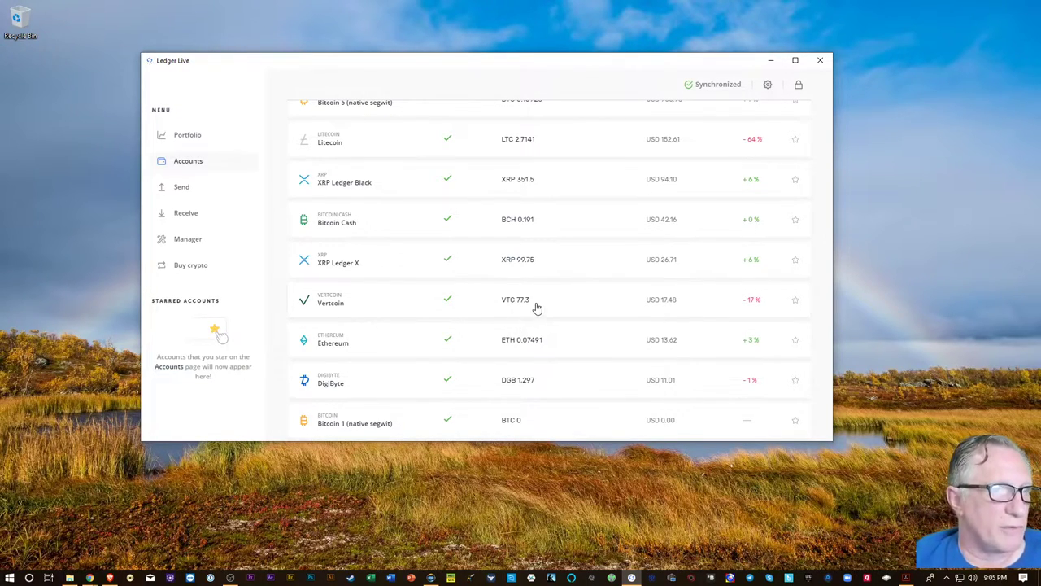
pyautogui.scroll(3, 469, 349)
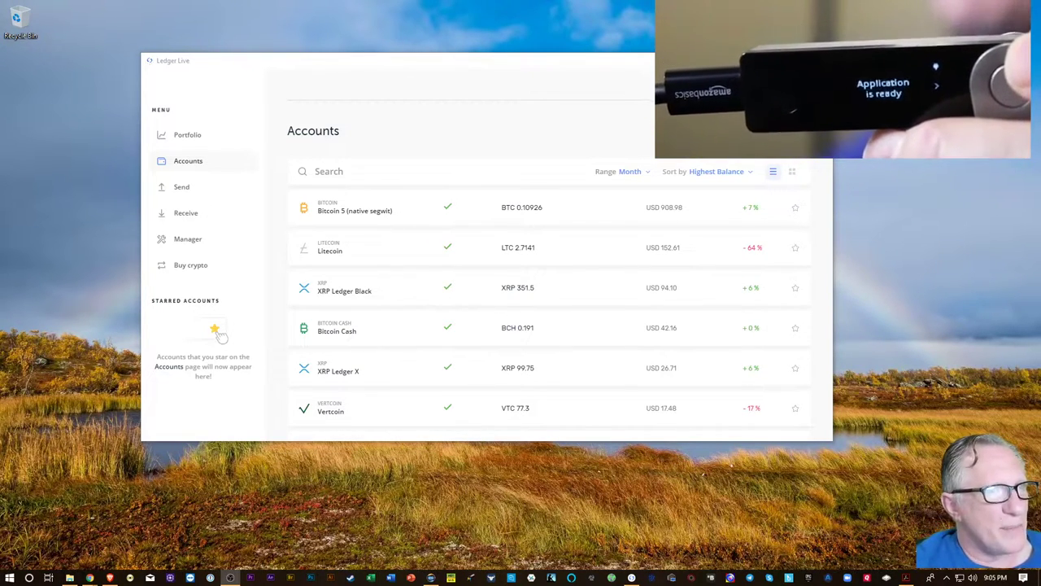
pyautogui.click(773, 130)
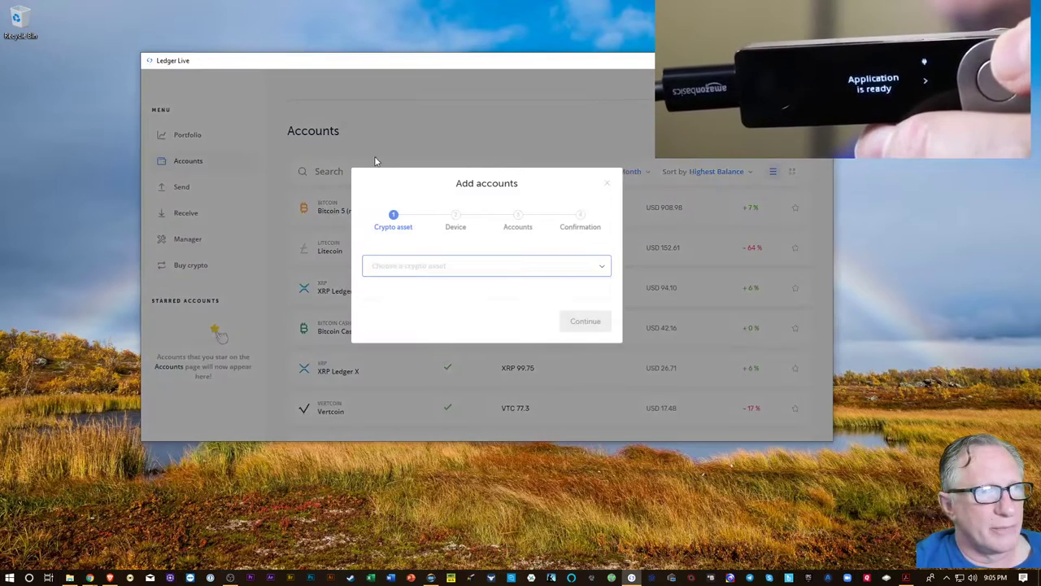
# Select Ethereum (ETH) as the new account's asset and continue past the device checks.
pyautogui.click(602, 268)
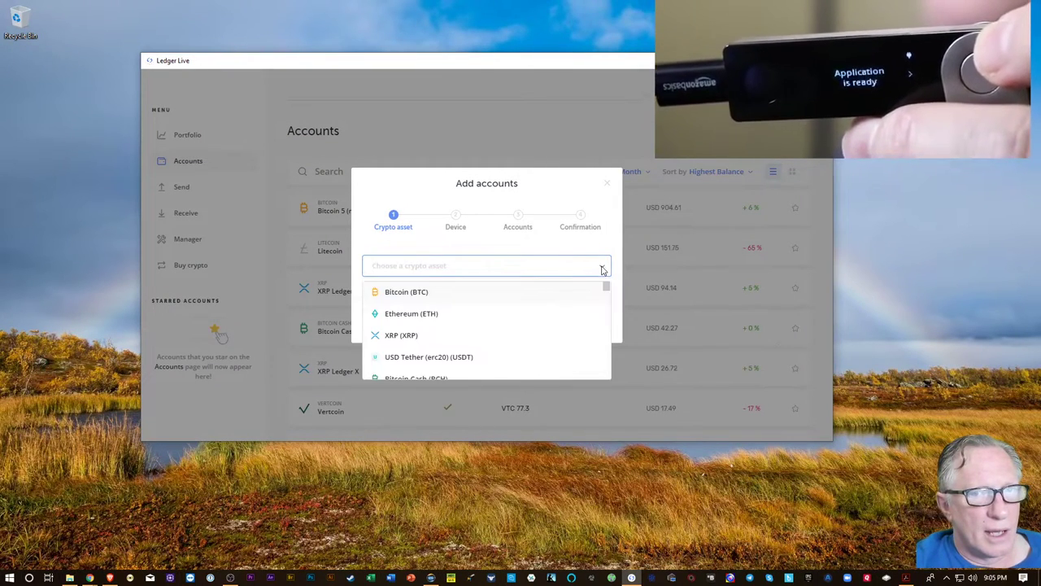
pyautogui.click(545, 314)
pyautogui.click(584, 319)
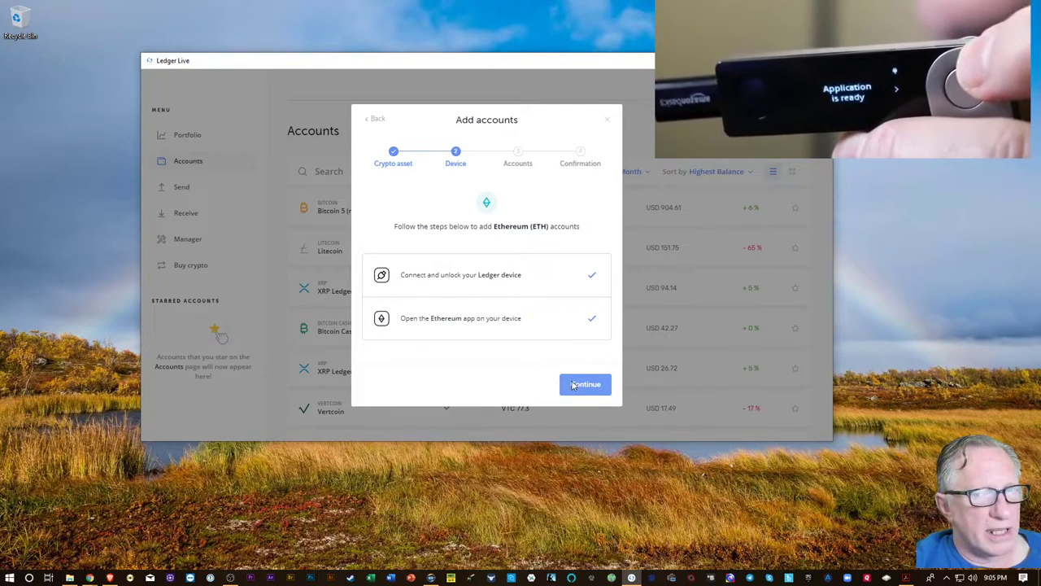
pyautogui.click(574, 385)
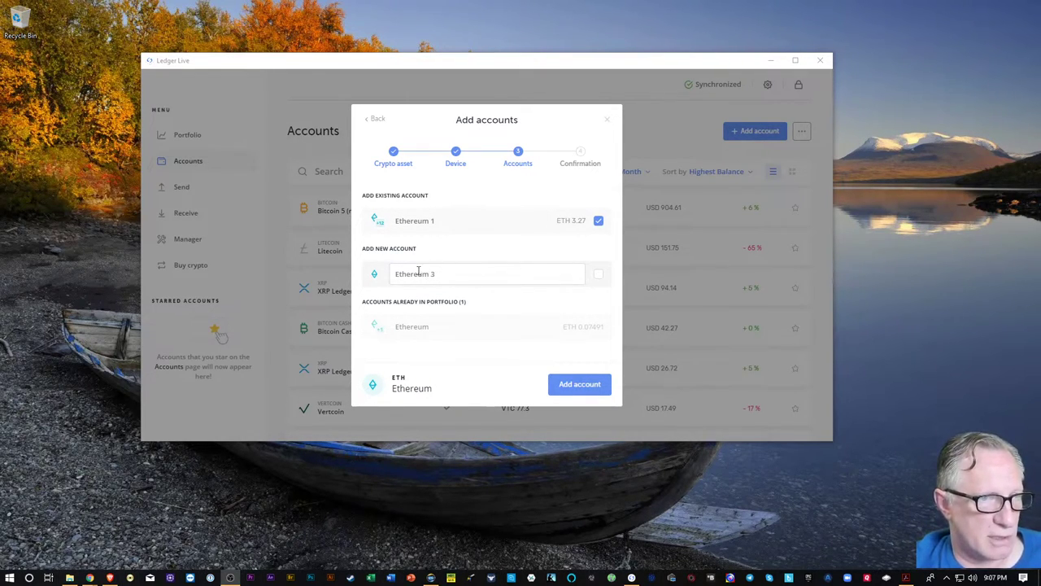
# Add the checked Ethereum 1 account (ETH 3.27) and close the confirmation.
pyautogui.click(580, 391)
pyautogui.click(580, 389)
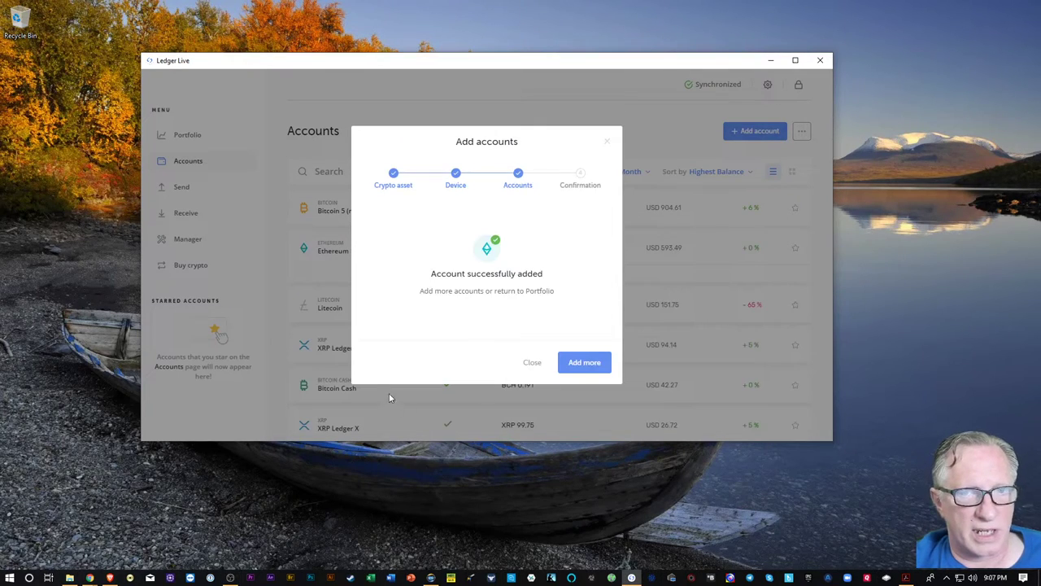
pyautogui.click(532, 363)
# Expand Ethereum 1's 12 tokens, then switch to the browser showing Binance.US wallet balances.
pyautogui.scroll(-1, 387, 341)
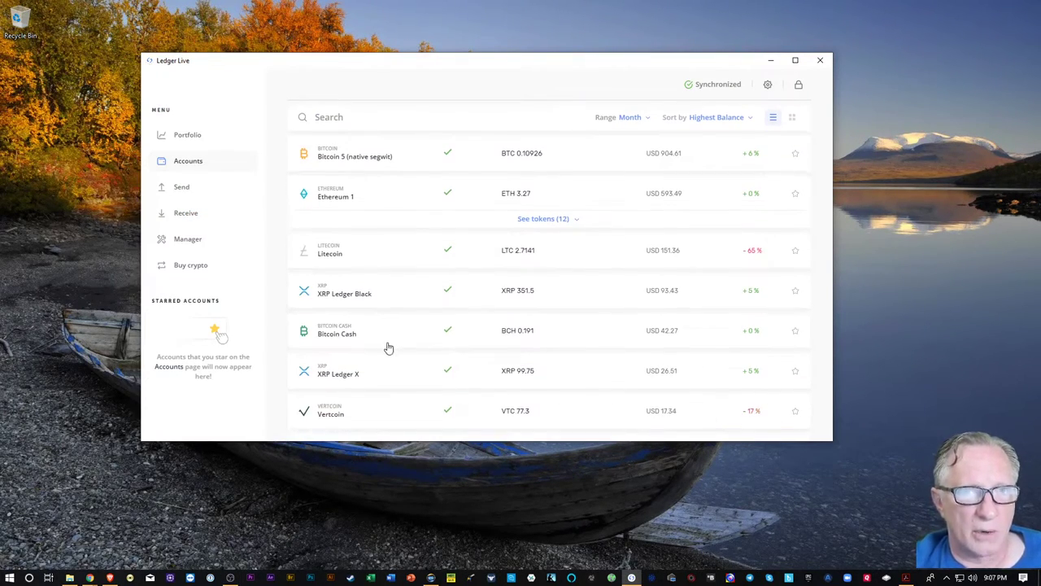
pyautogui.scroll(1, 388, 345)
pyautogui.scroll(-3, 388, 347)
pyautogui.scroll(3, 358, 309)
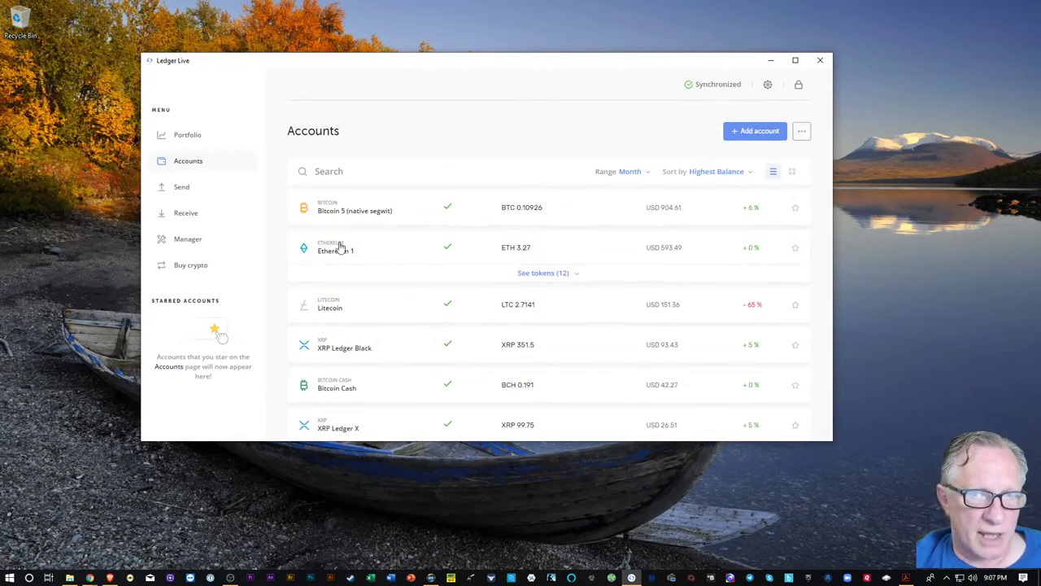
pyautogui.click(553, 276)
pyautogui.scroll(-1, 456, 328)
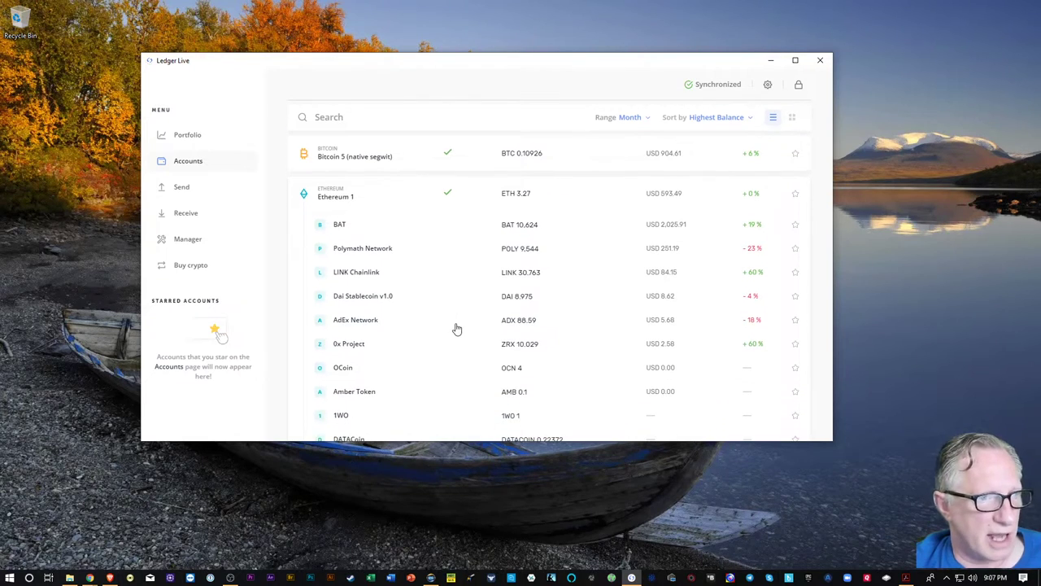
pyautogui.scroll(1, 457, 329)
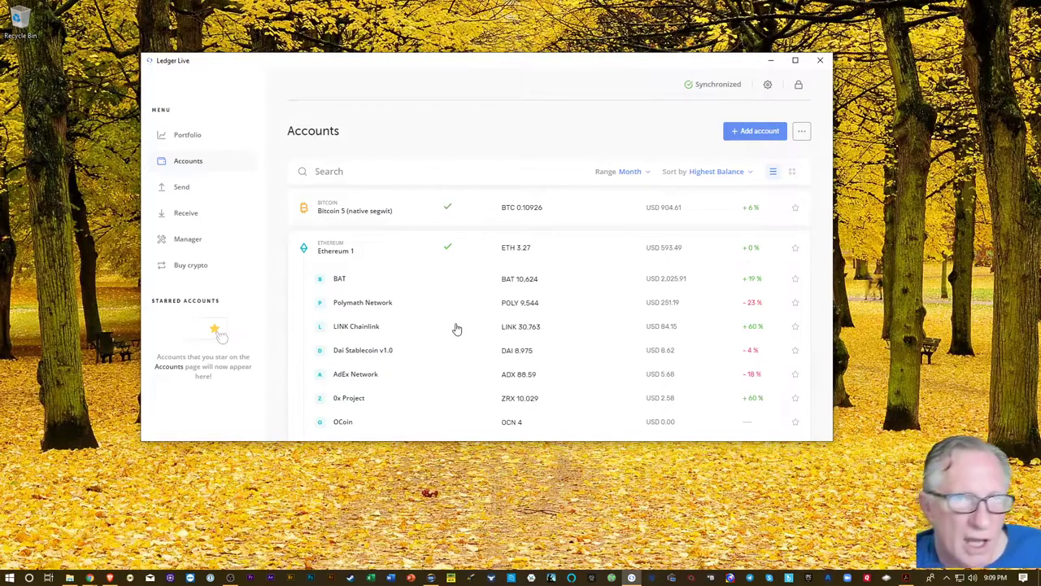
pyautogui.click(110, 578)
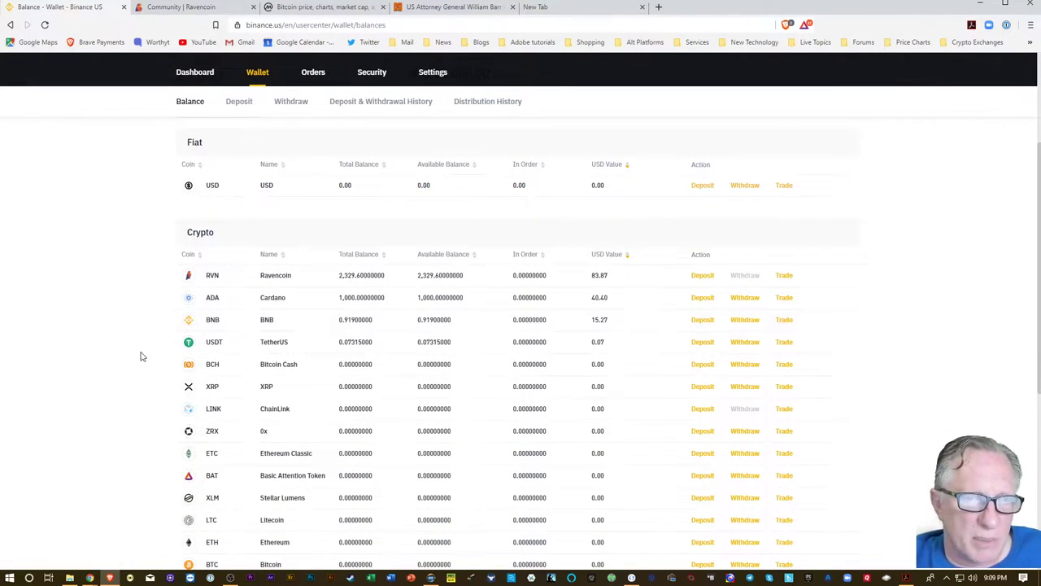
# Open the Deposit page for USDT (TetherUS) from the wallet balances.
pyautogui.scroll(-1, 140, 355)
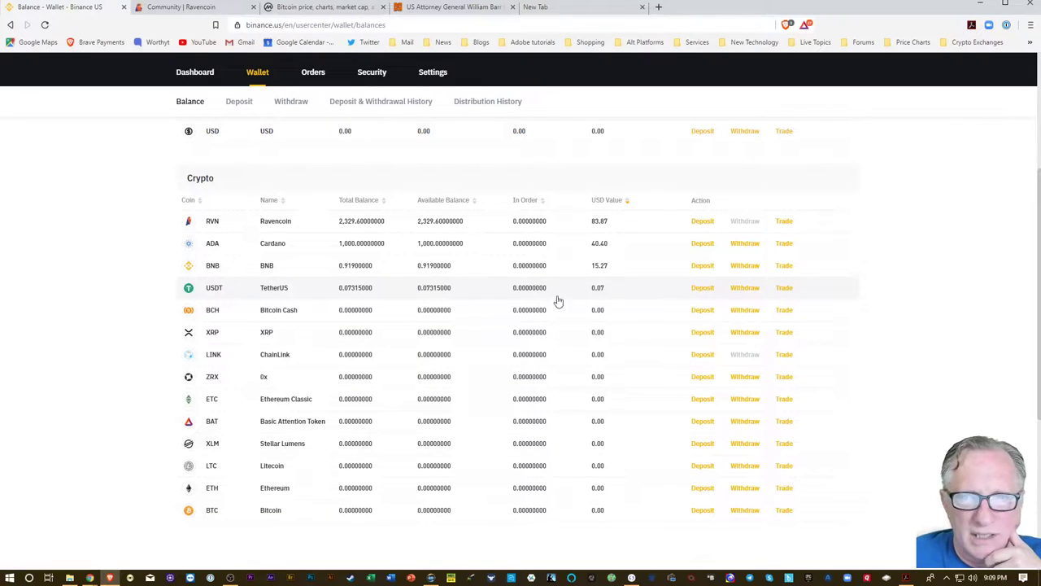
pyautogui.click(698, 291)
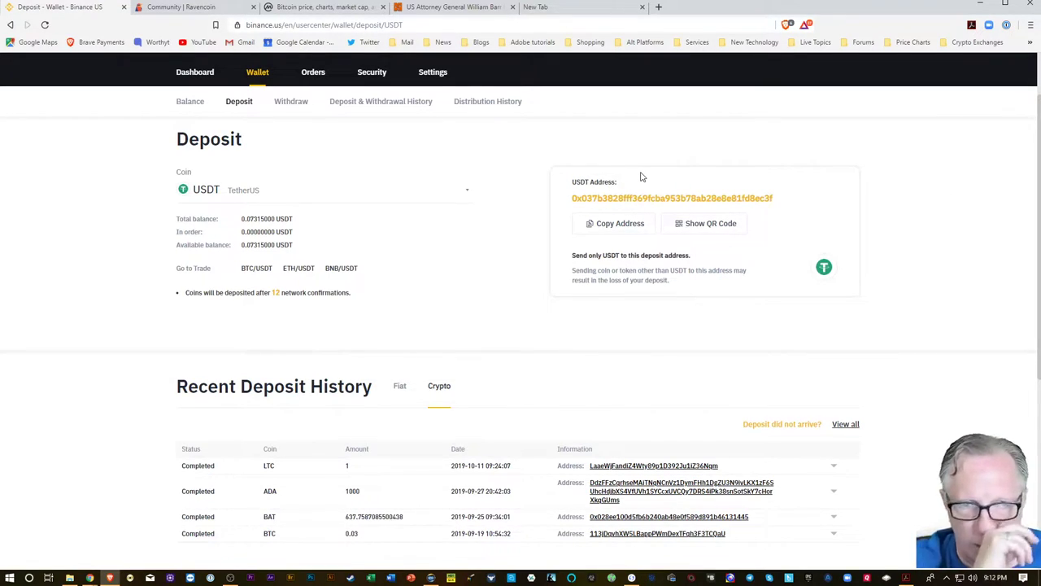
# Return to the wallet Balance page, visit BNB/USDT, go back, and list USDT trading pairs.
pyautogui.click(185, 119)
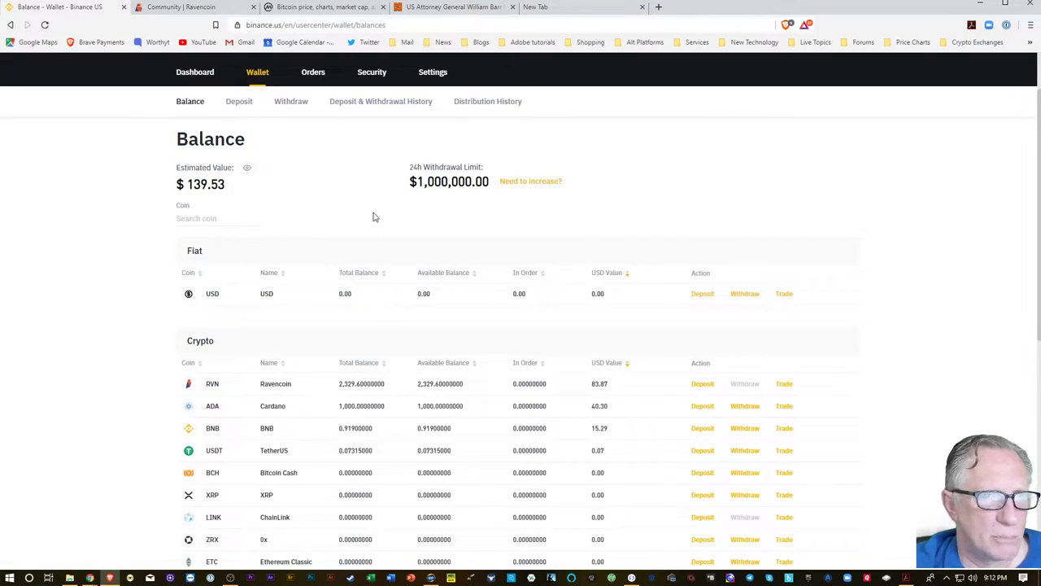
pyautogui.scroll(-2, 100, 350)
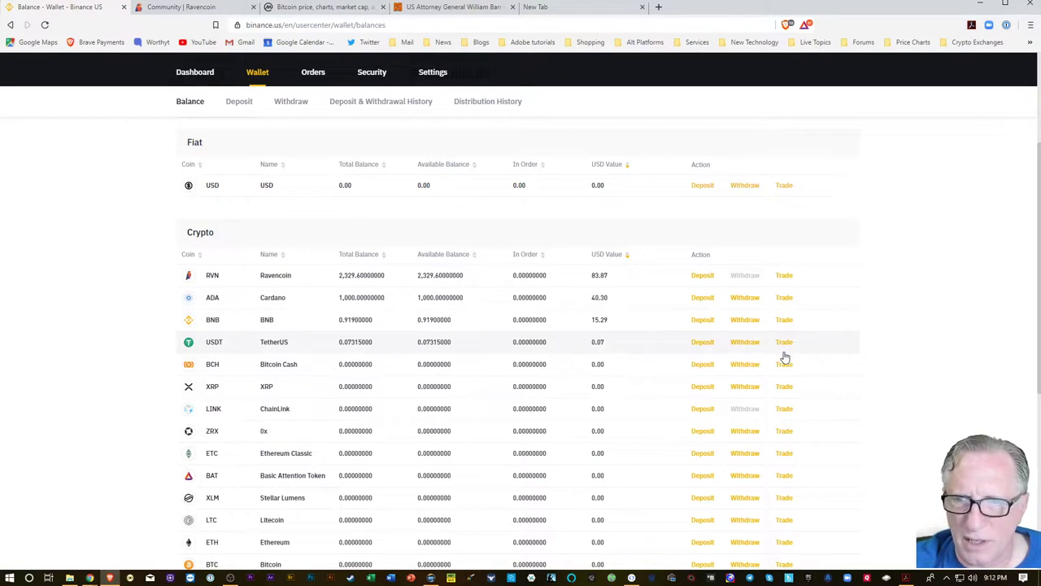
pyautogui.moveTo(785, 344)
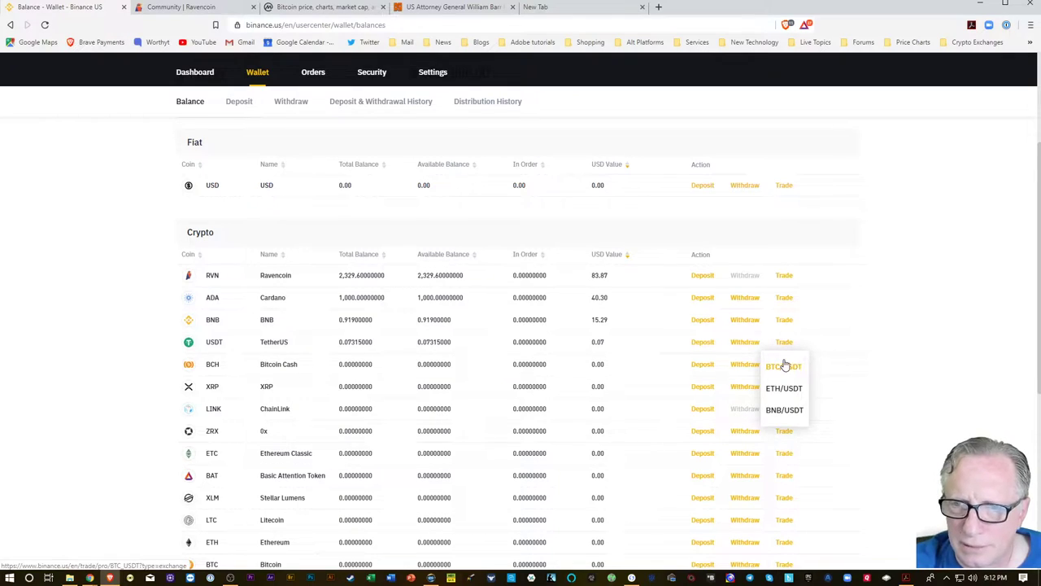
pyautogui.click(785, 410)
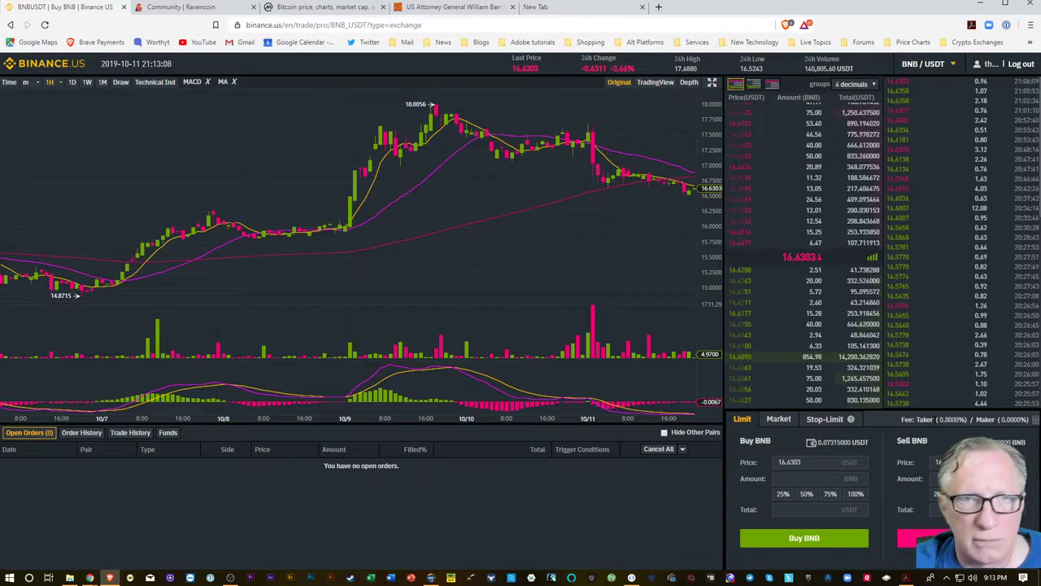
pyautogui.click(10, 24)
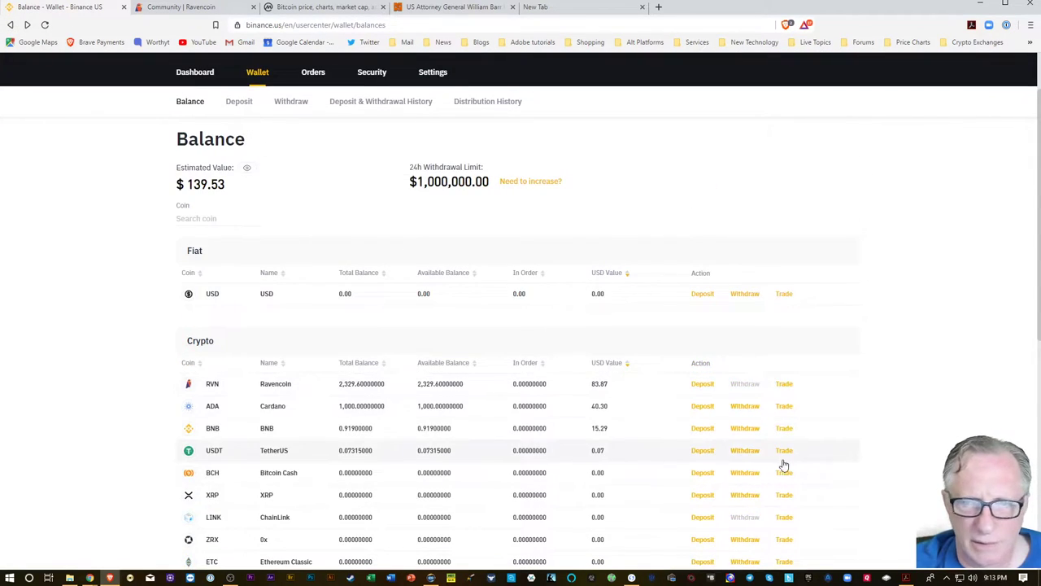
pyautogui.click(785, 452)
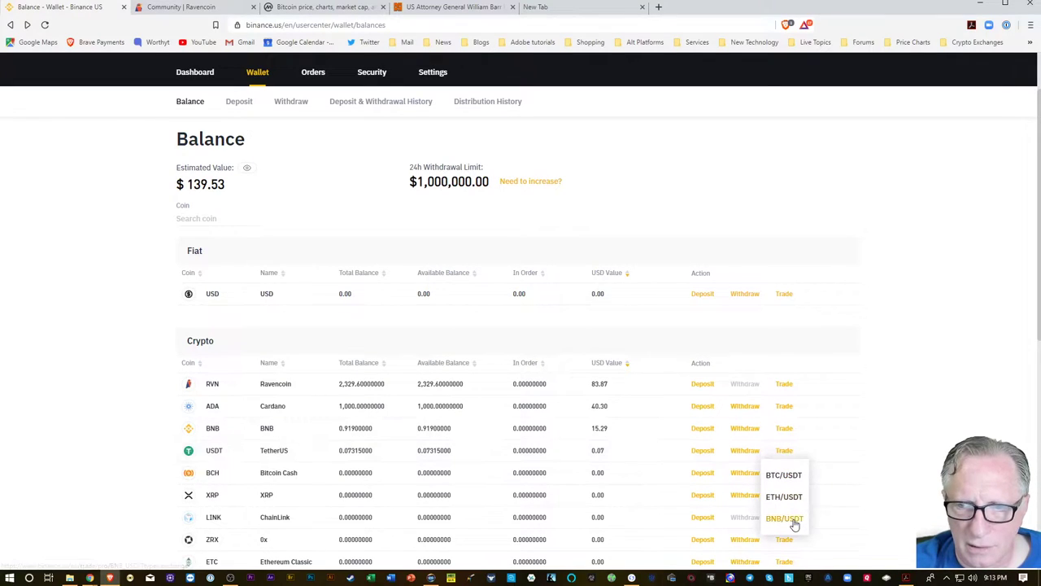
# On BNB/USDT with Market selected, sell 75% (0.68 BNB) after failed 0.22 and 0.45 BNB attempts.
pyautogui.click(783, 518)
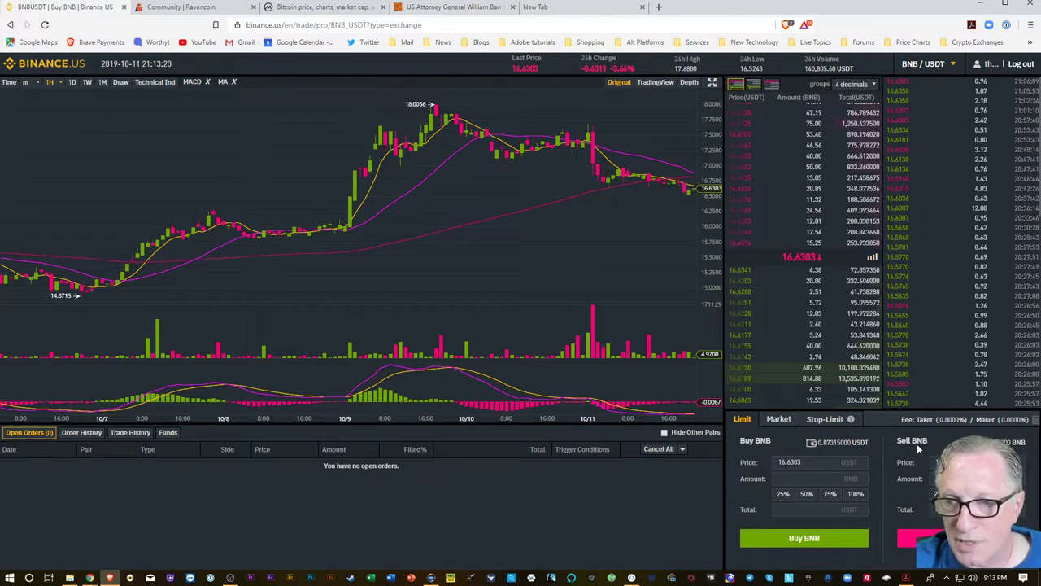
pyautogui.click(779, 420)
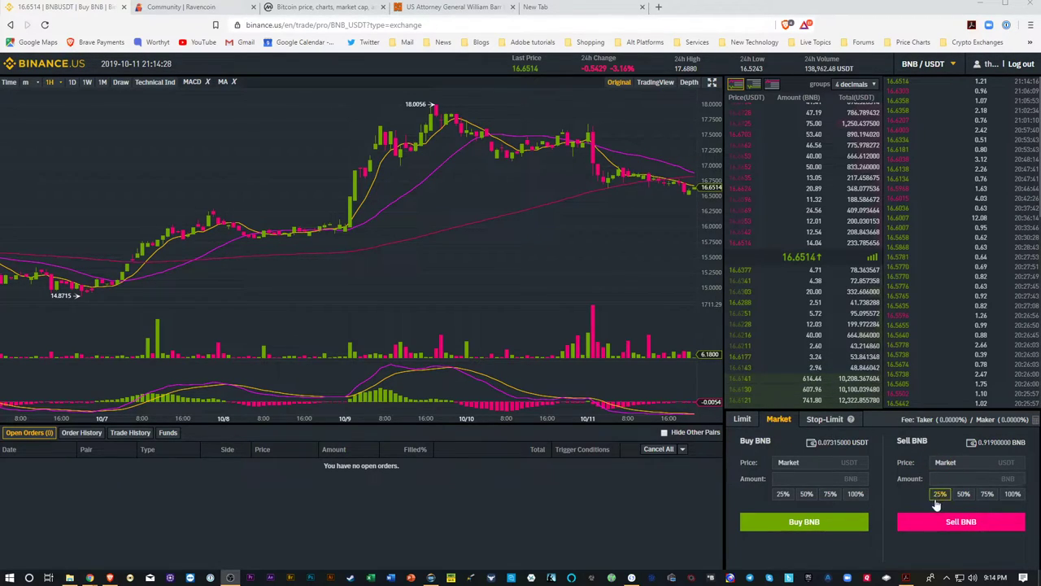
pyautogui.click(938, 496)
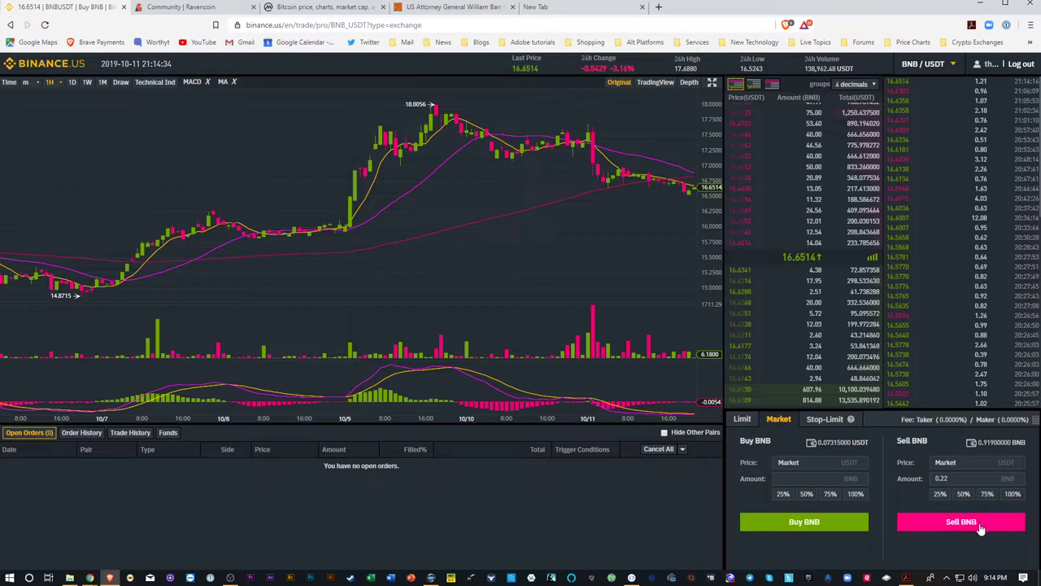
pyautogui.click(953, 526)
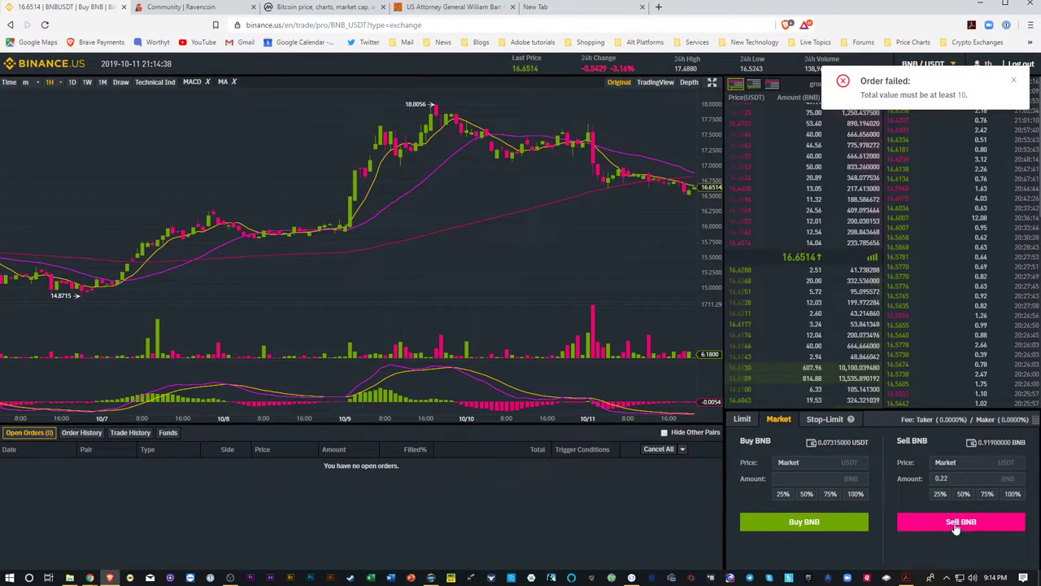
pyautogui.click(963, 495)
pyautogui.click(965, 527)
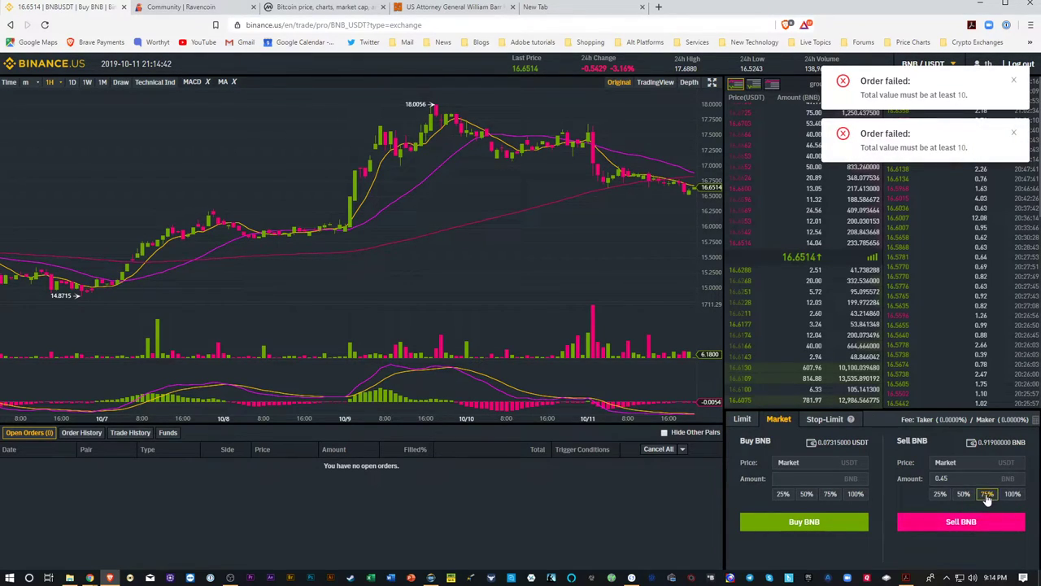
pyautogui.click(987, 495)
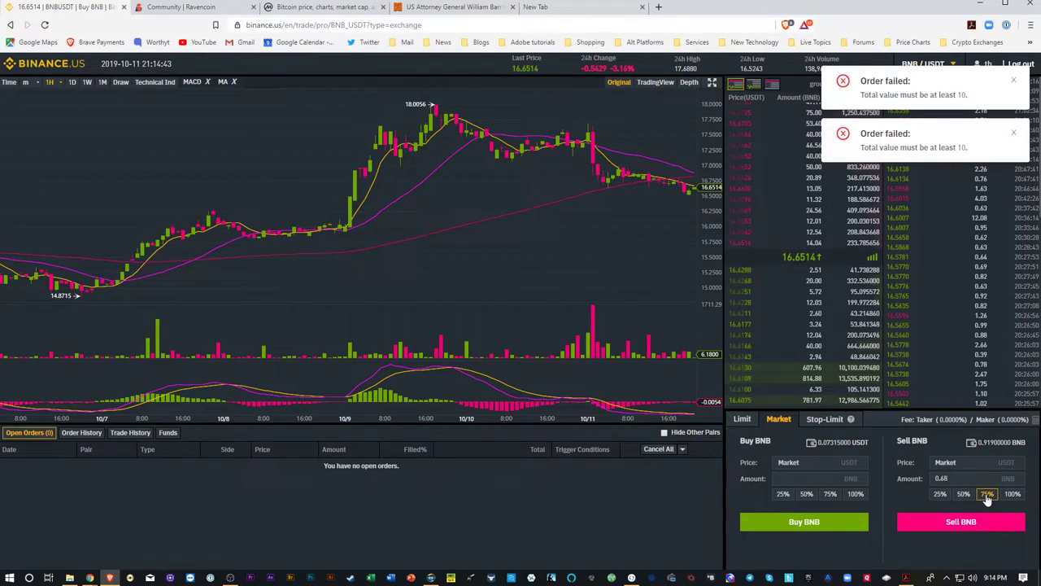
pyautogui.click(954, 526)
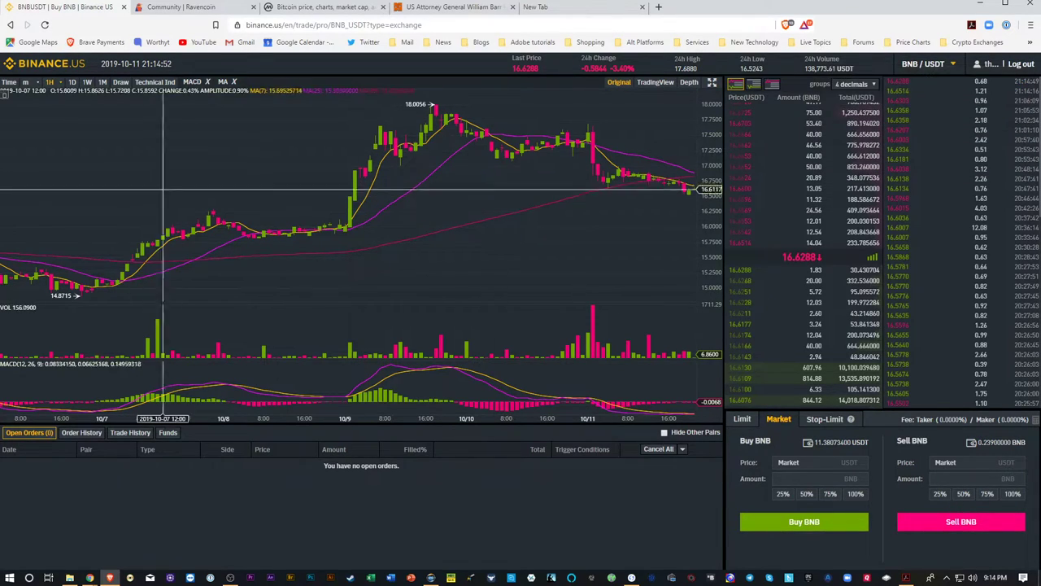
# Go to the Binance.US Wallet Balance page to see 11.38 USDT and 0.239 BNB holdings.
pyautogui.click(31, 65)
pyautogui.moveTo(852, 72)
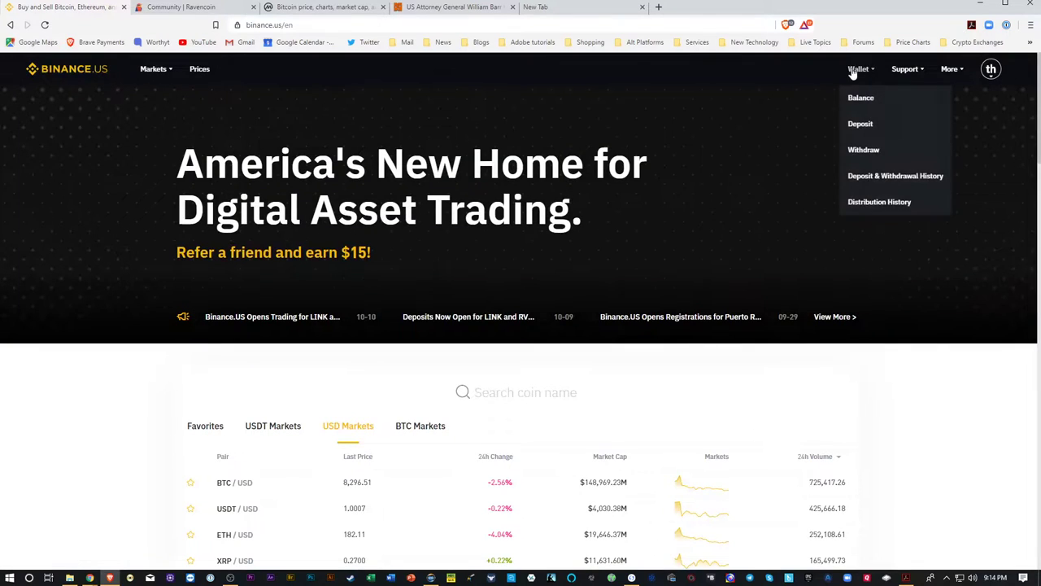
pyautogui.click(856, 98)
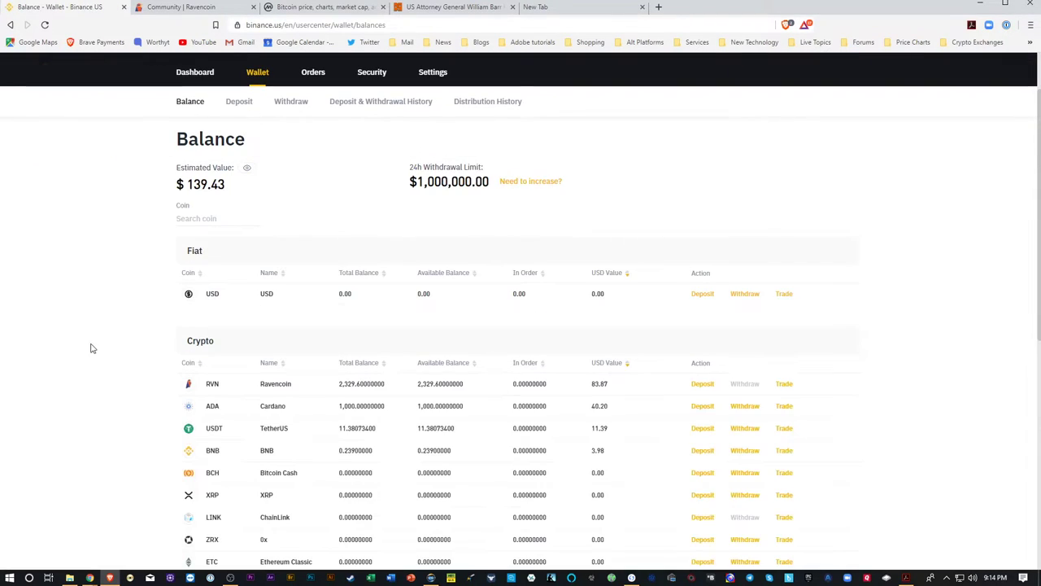
pyautogui.scroll(-3, 92, 348)
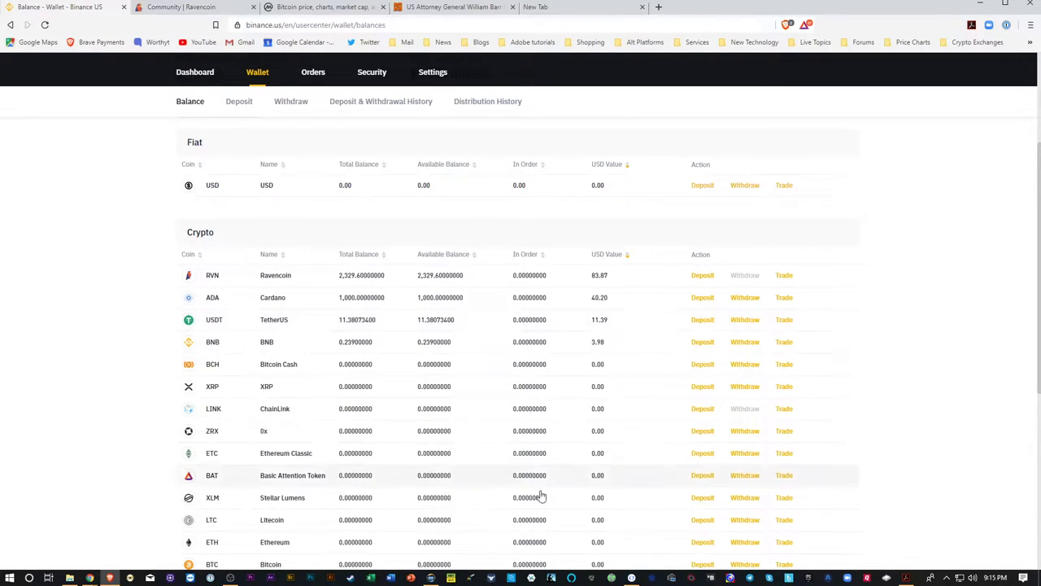
# Switch to Ledger Live's Accounts page and review Bitcoin 5 and Ethereum 1's token list.
pyautogui.click(631, 578)
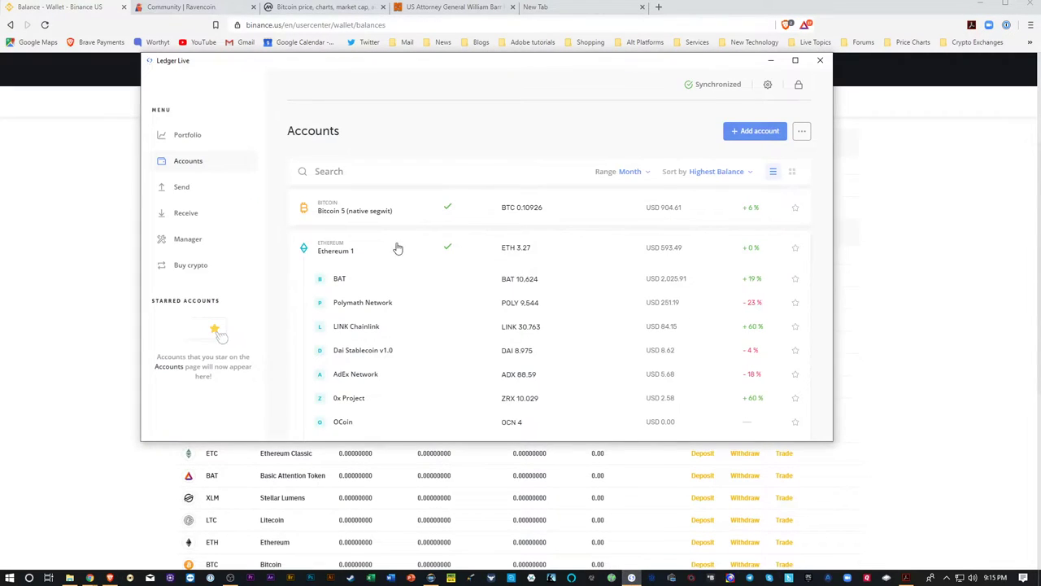
pyautogui.scroll(-5, 430, 296)
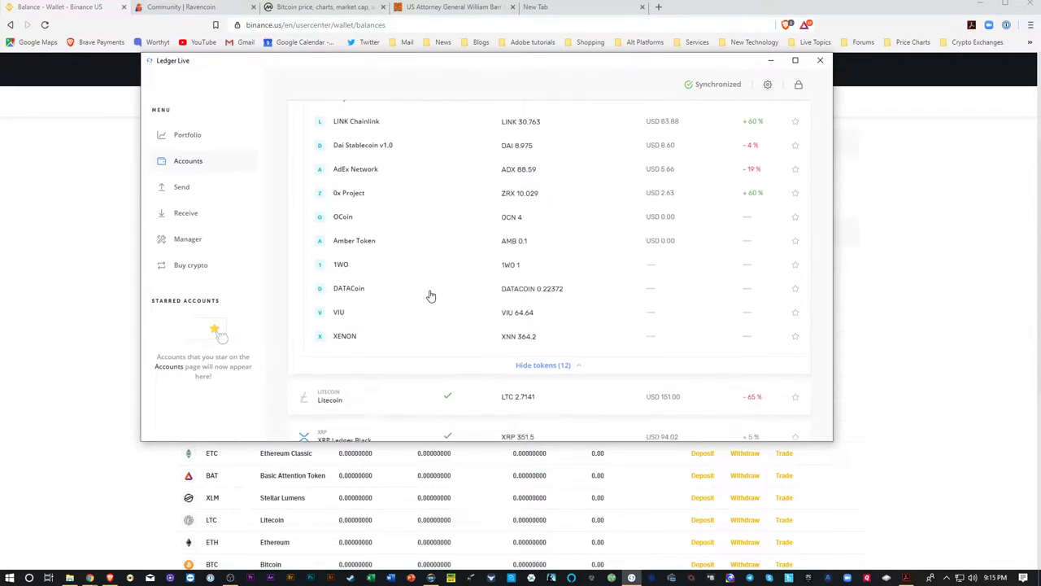
pyautogui.scroll(3, 537, 342)
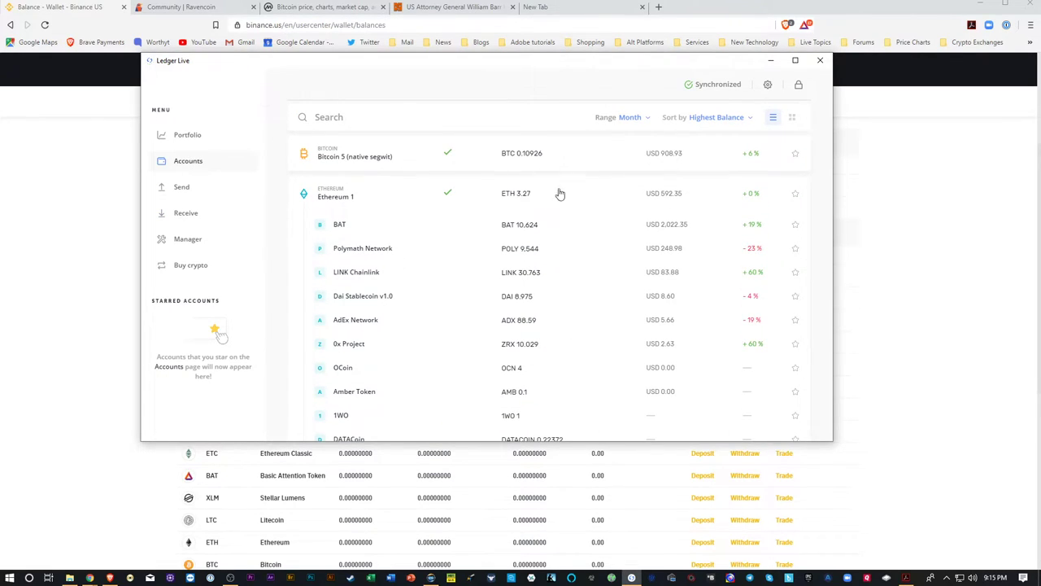
pyautogui.scroll(-4, 700, 285)
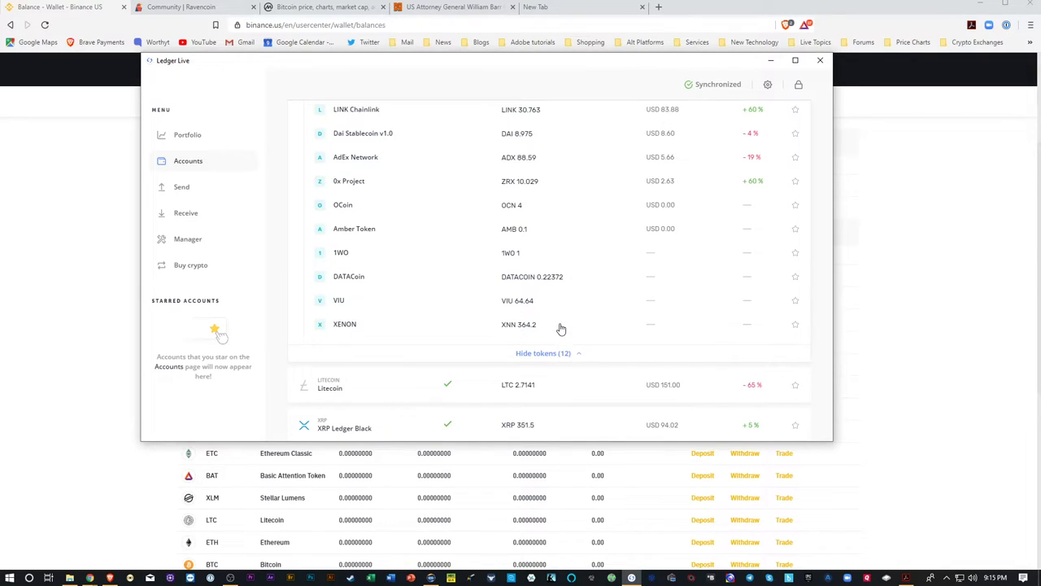
pyautogui.scroll(5, 555, 326)
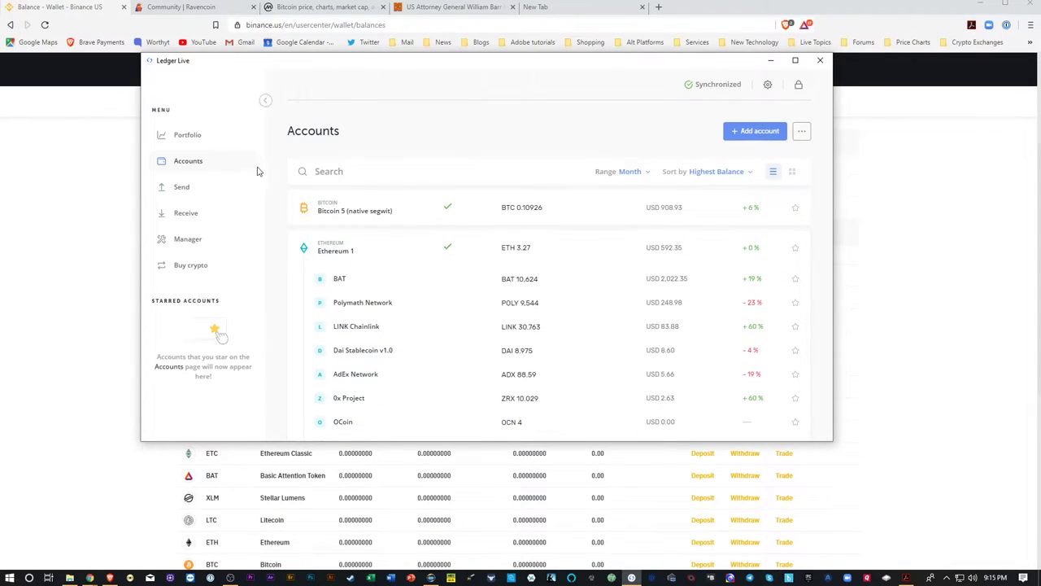
# Open the Ethereum 1 account (ETH 3.2696), look through its page, and start a Receive request.
pyautogui.click(349, 247)
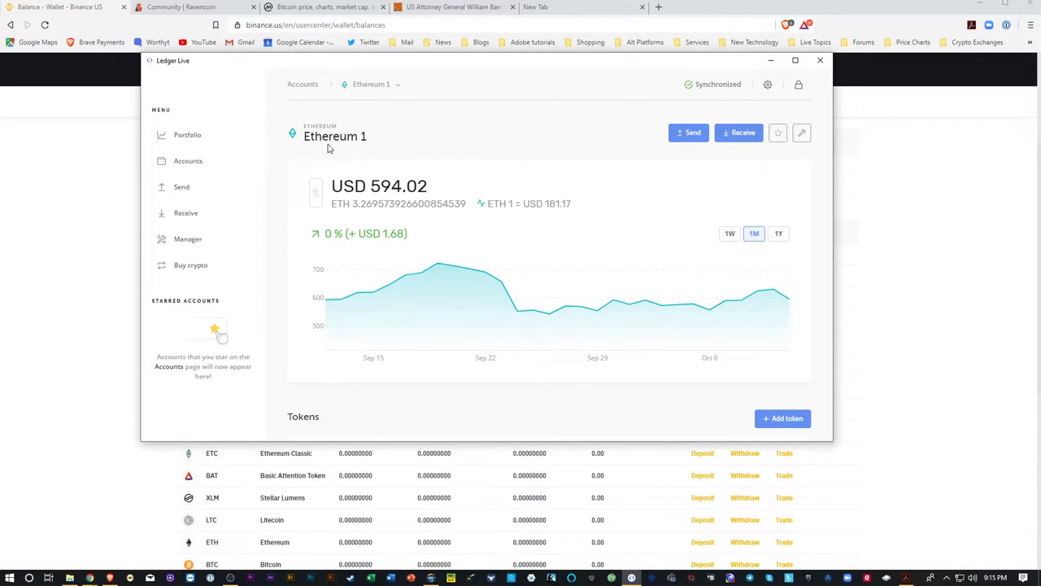
pyautogui.scroll(-3, 602, 285)
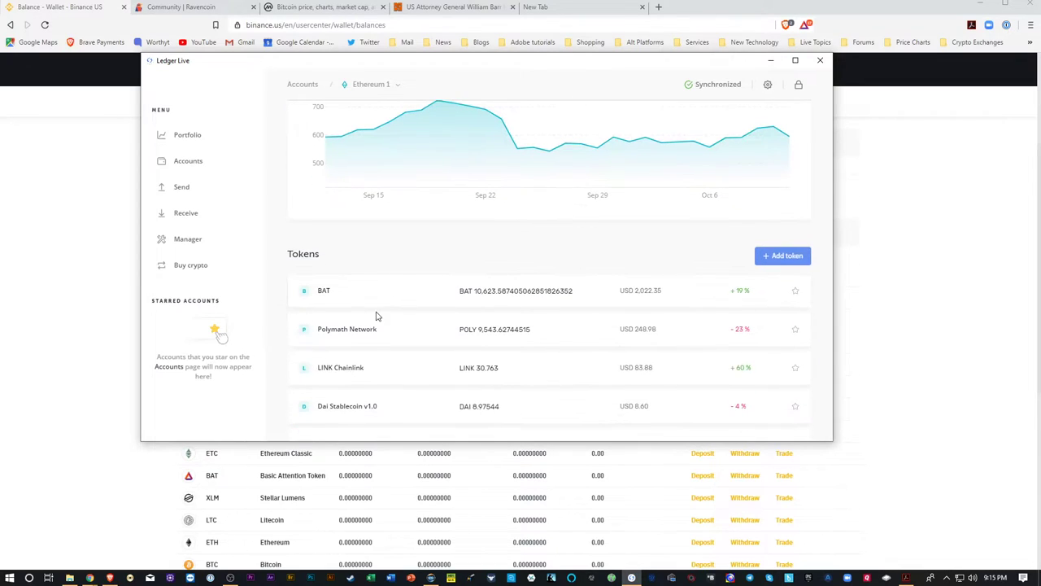
pyautogui.scroll(-1, 379, 333)
pyautogui.scroll(3, 380, 329)
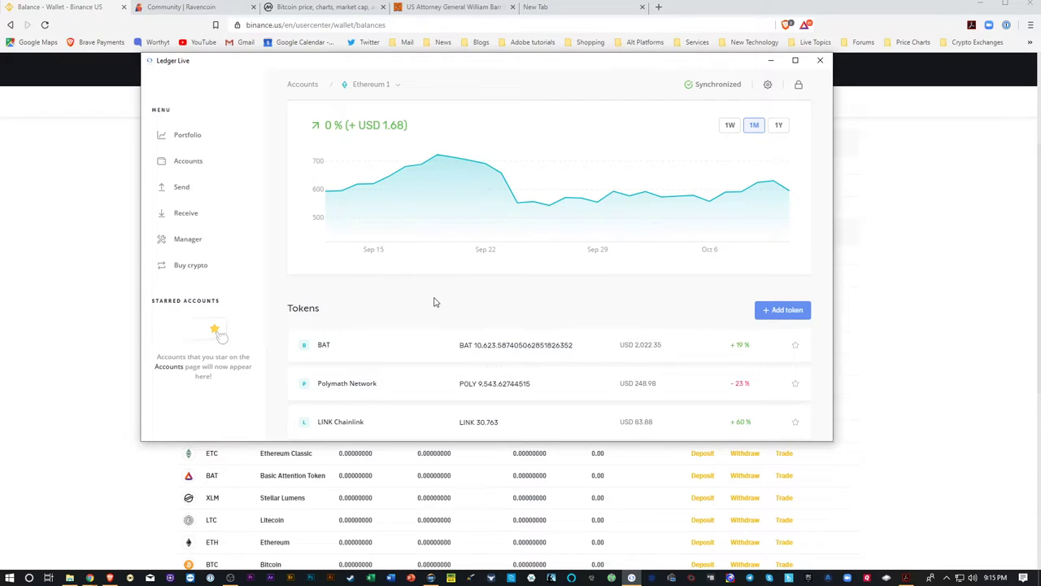
pyautogui.scroll(2, 456, 163)
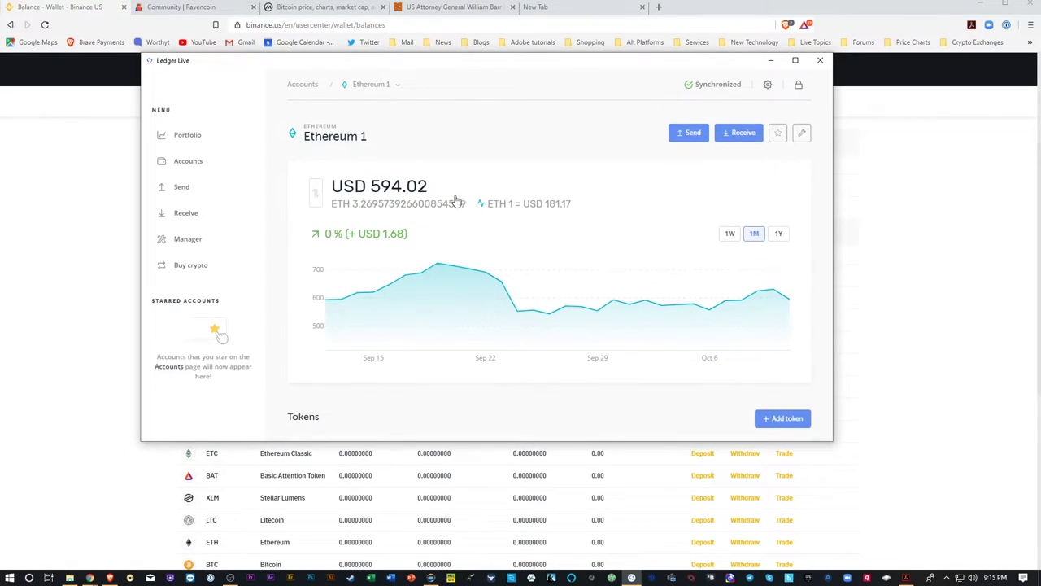
pyautogui.scroll(-1, 402, 396)
pyautogui.scroll(-1, 358, 398)
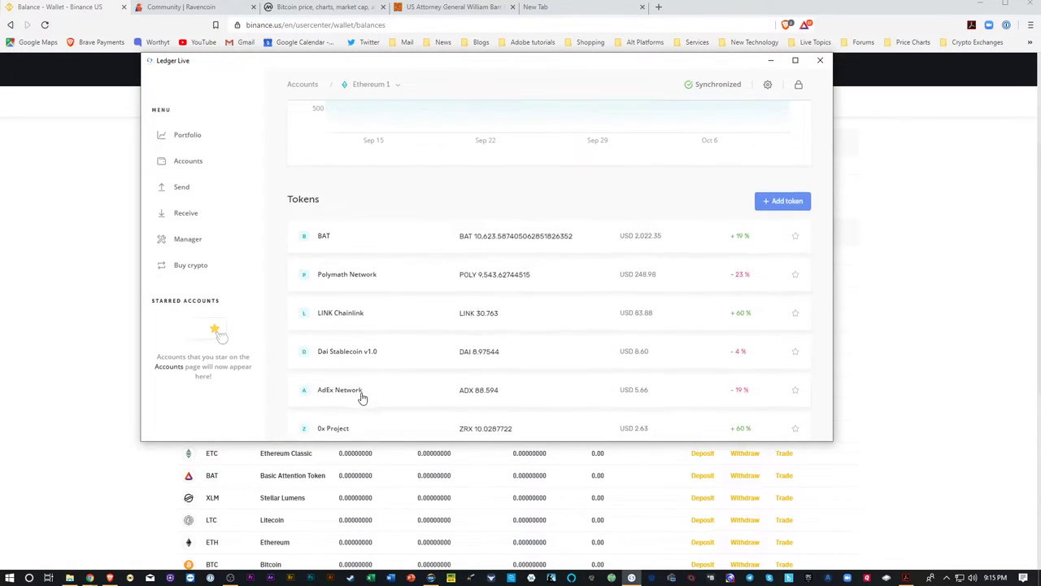
pyautogui.scroll(-3, 361, 398)
pyautogui.scroll(4, 360, 398)
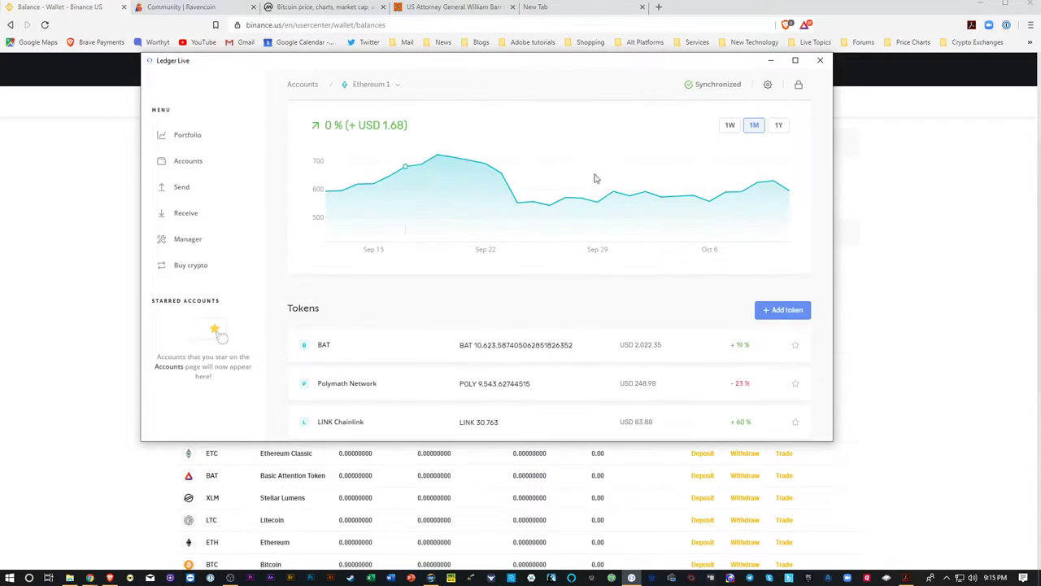
pyautogui.click(786, 311)
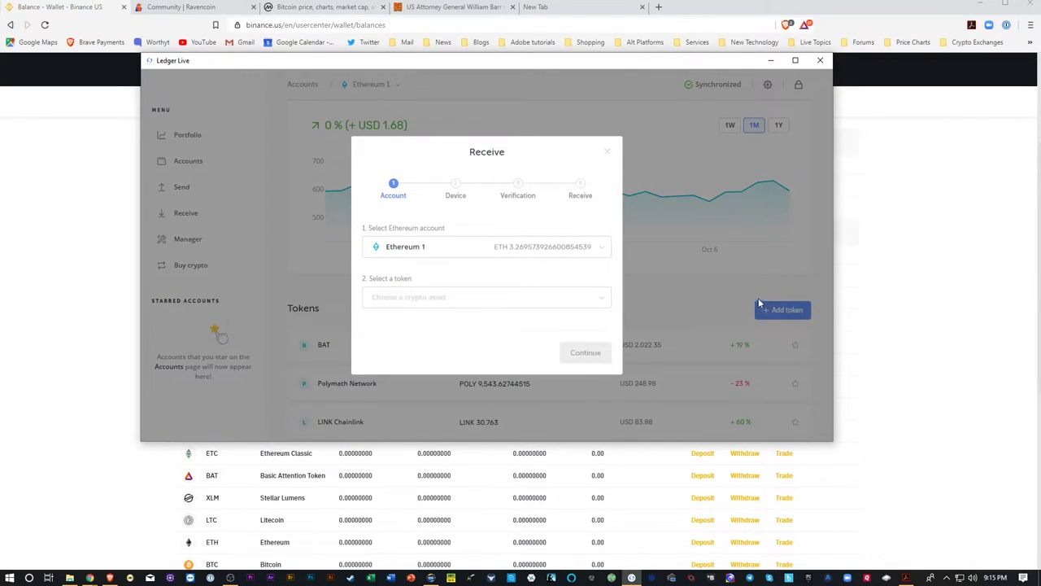
# Choose USD Tether (erc20) and continue through the device checks to reveal the receive address.
pyautogui.click(480, 301)
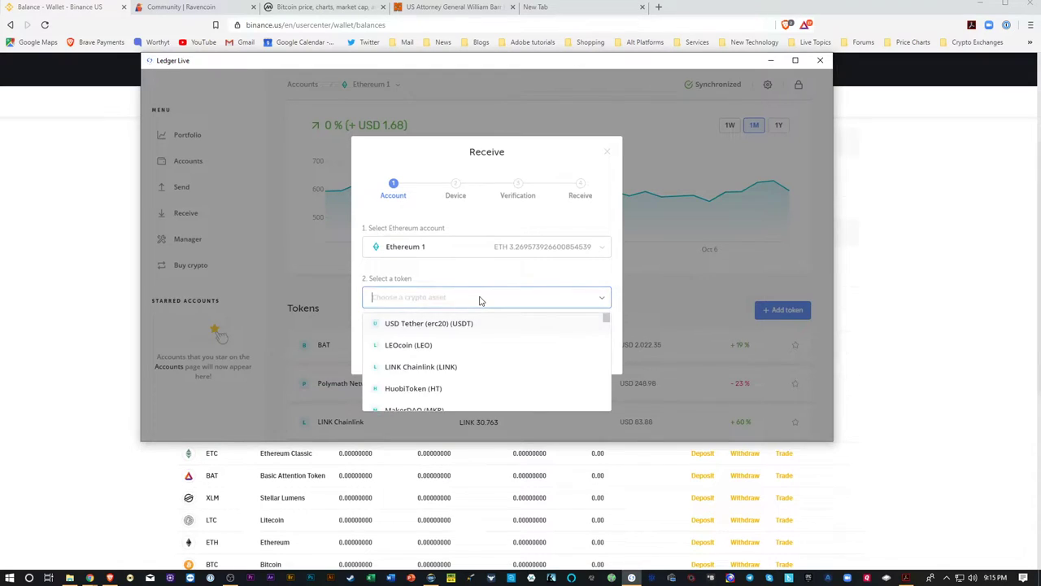
pyautogui.click(431, 324)
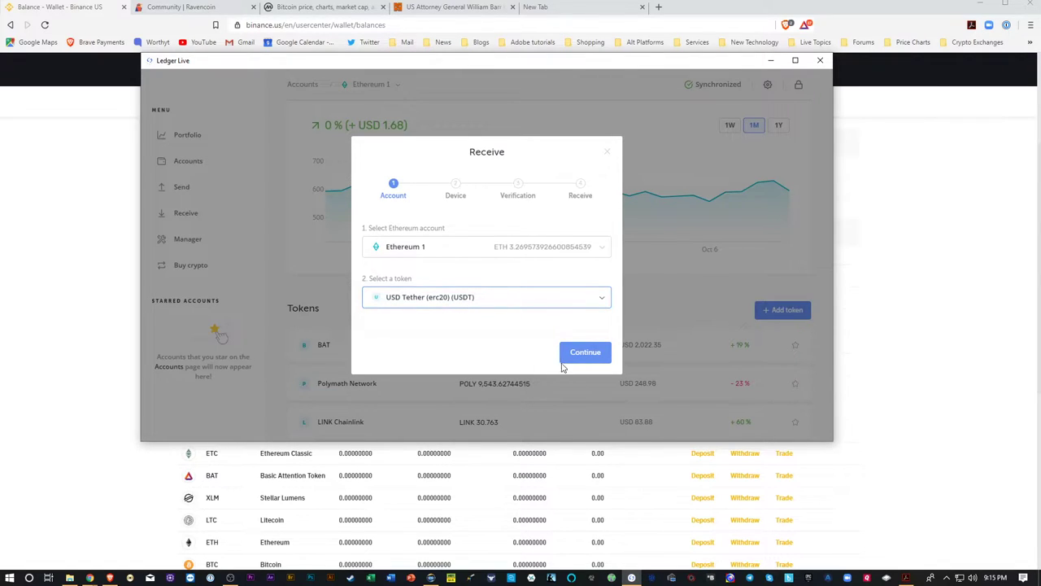
pyautogui.click(586, 353)
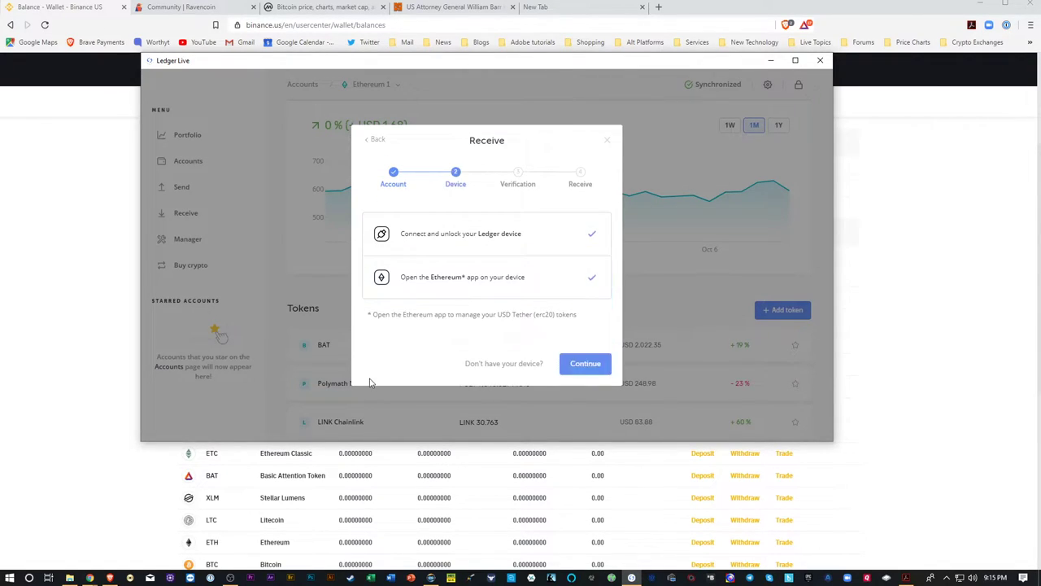
pyautogui.click(585, 366)
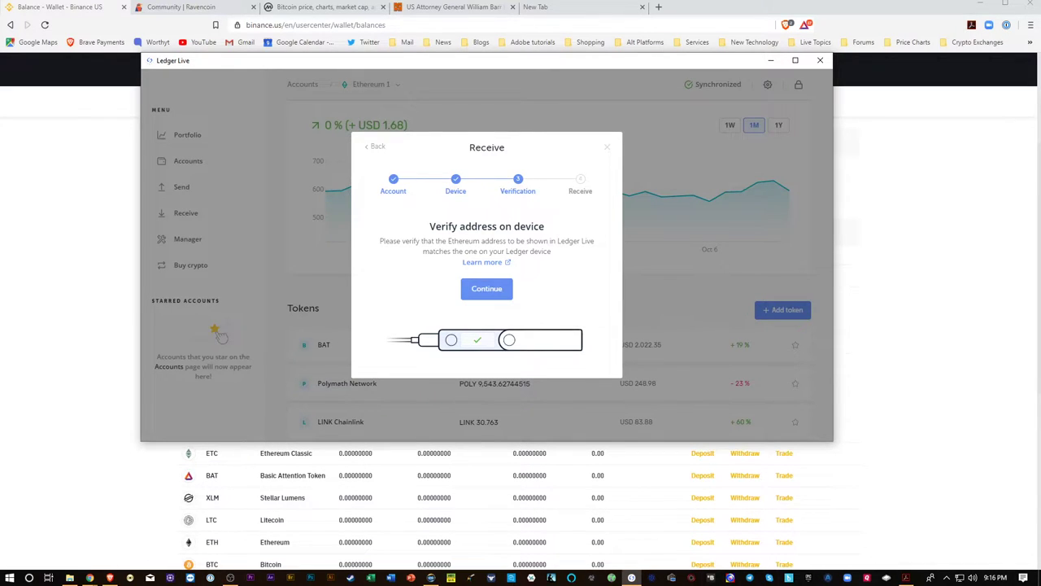
pyautogui.click(231, 578)
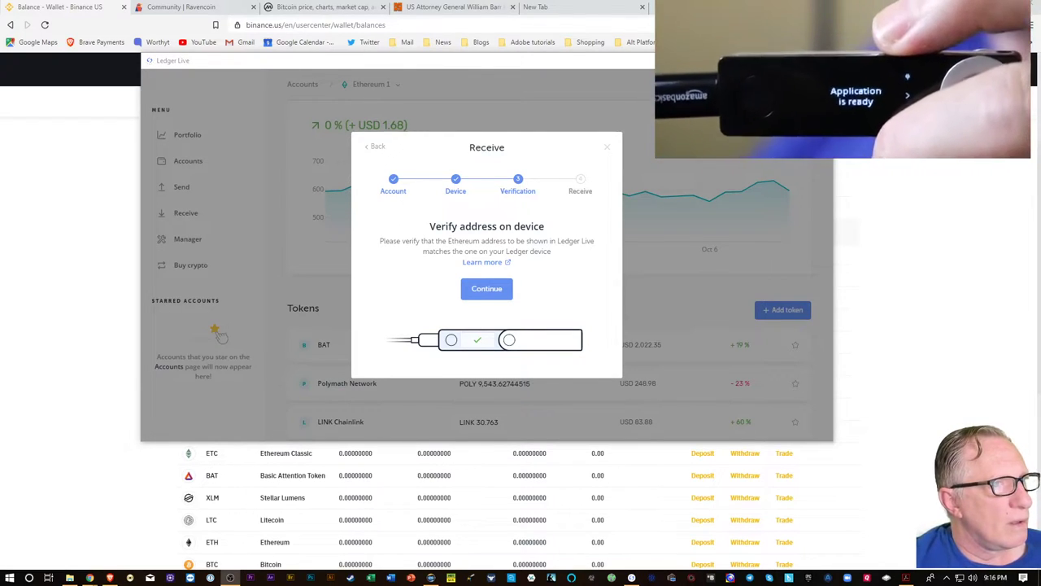
pyautogui.click(493, 296)
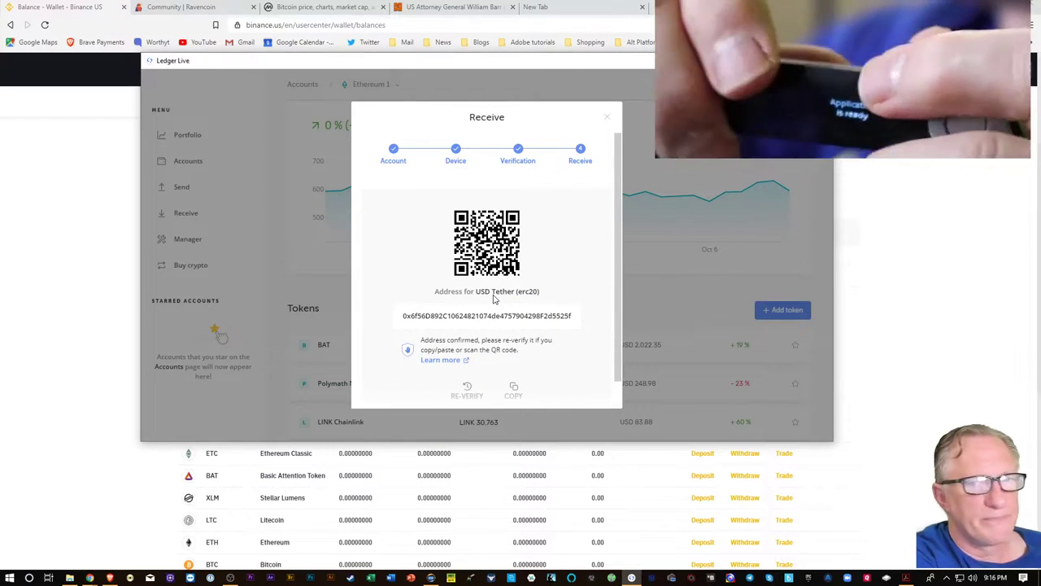
# Copy the verified USDT receive address, close the dialog, and return to the Binance.US wallet.
pyautogui.click(519, 393)
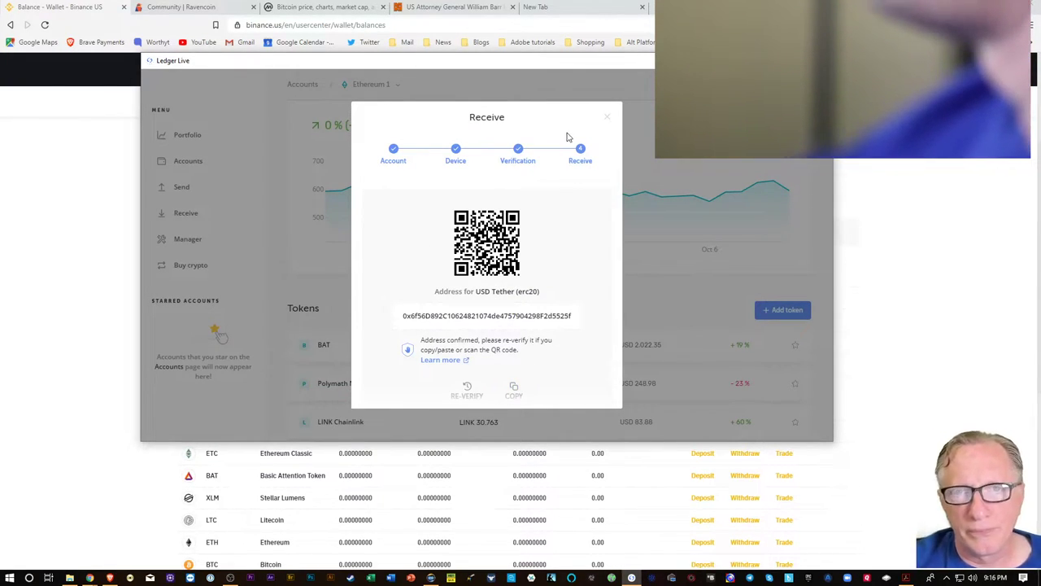
pyautogui.click(605, 120)
pyautogui.click(41, 291)
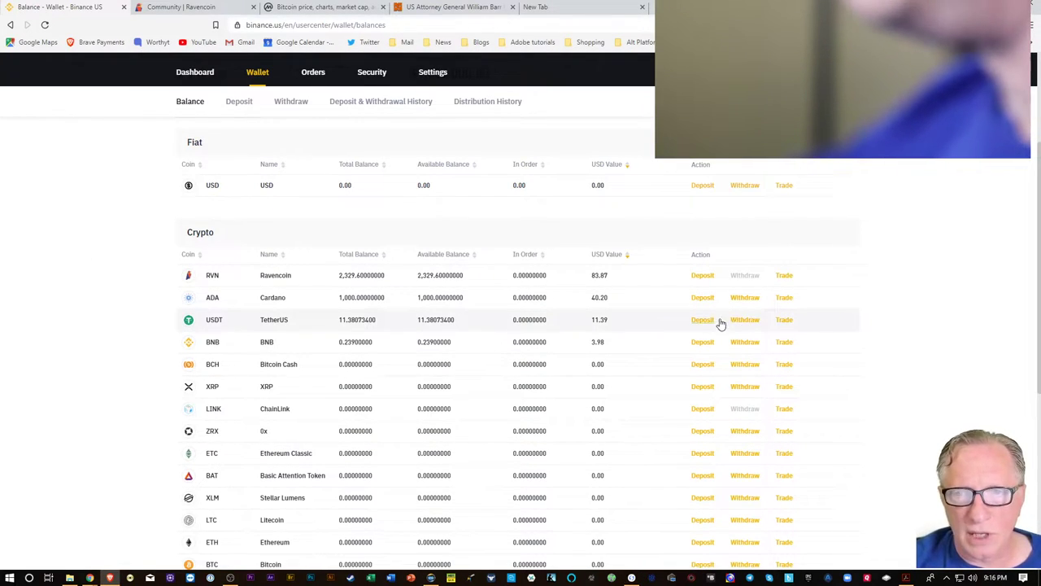
# Start a USDT withdrawal and paste the Ledger address as the recipient.
pyautogui.click(745, 321)
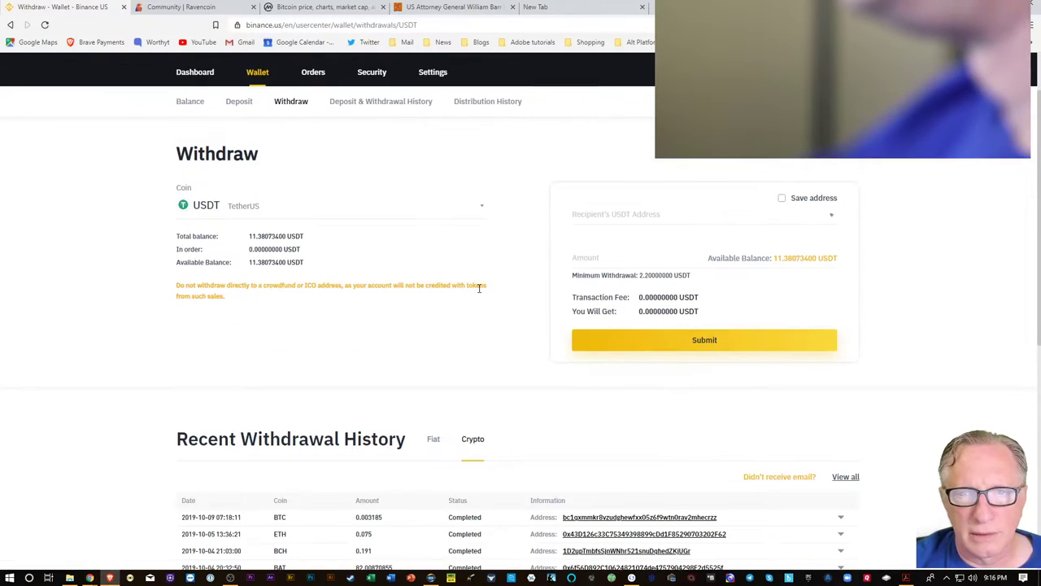
pyautogui.click(602, 217)
pyautogui.rightClick(599, 218)
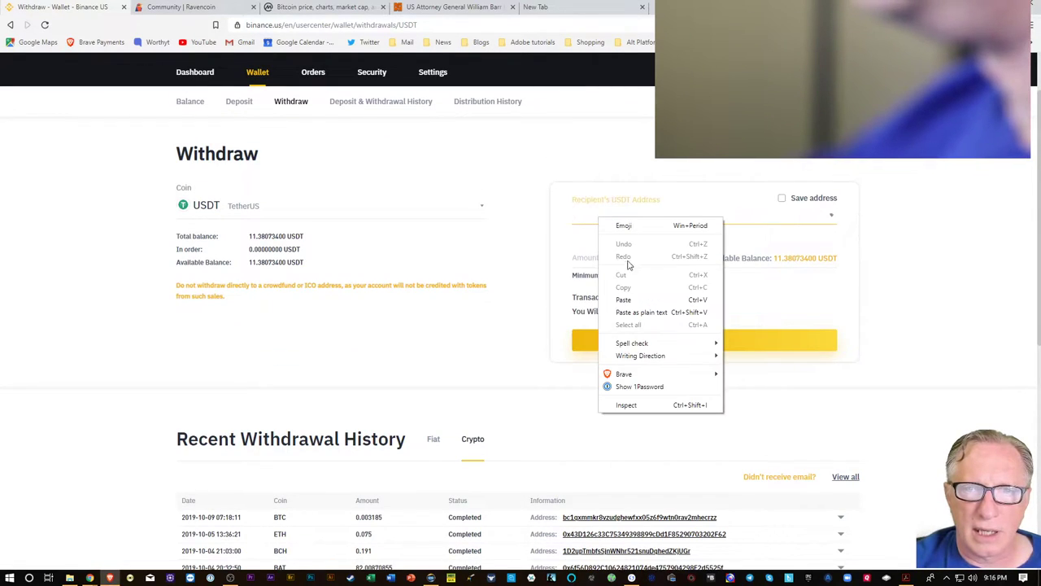
pyautogui.click(630, 299)
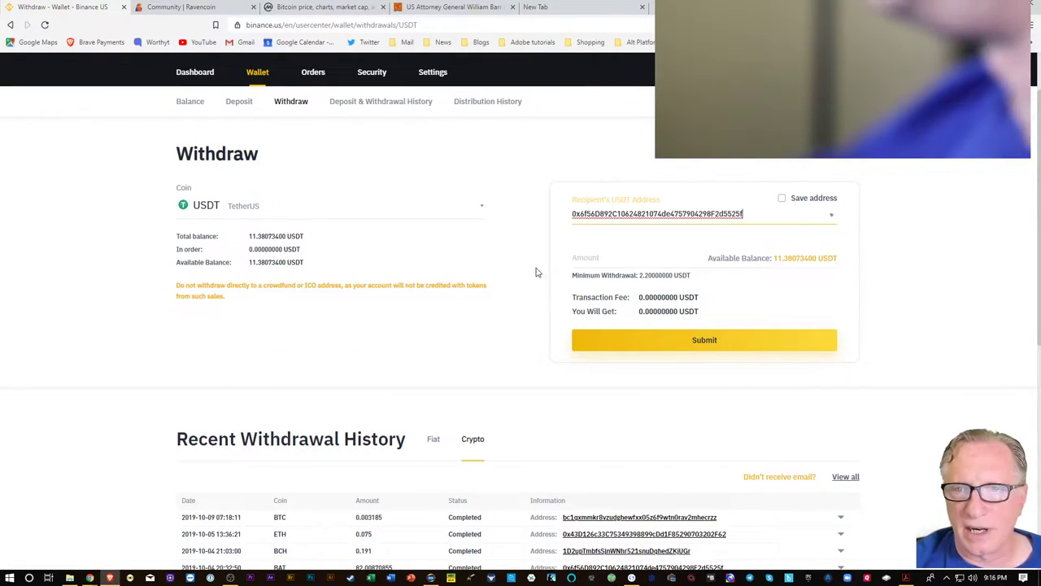
# Set the amount to the full 11.380734 USDT balance, netting 10.280734 USDT after fees.
pyautogui.click(624, 263)
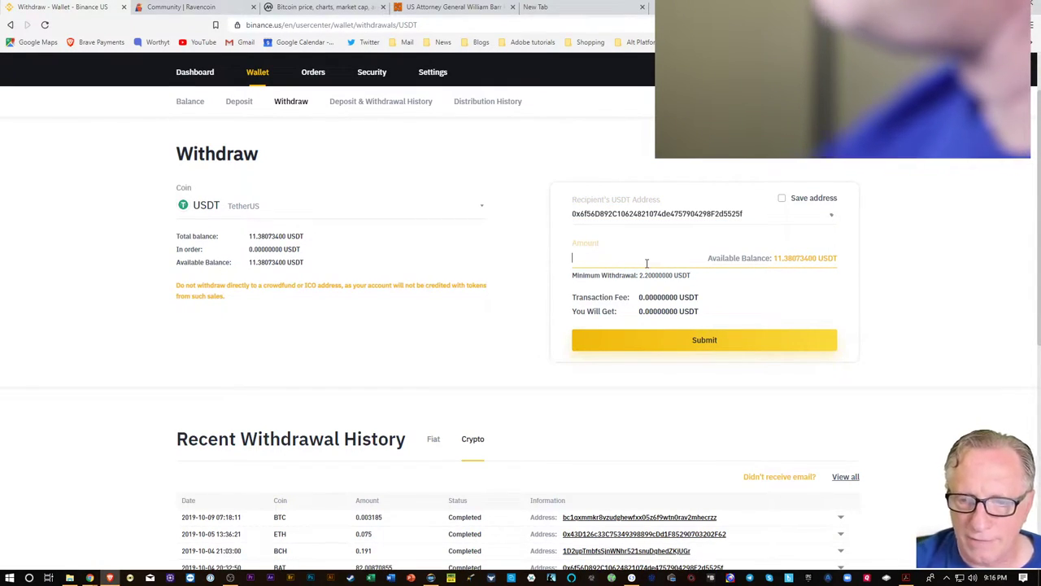
pyautogui.write('5')
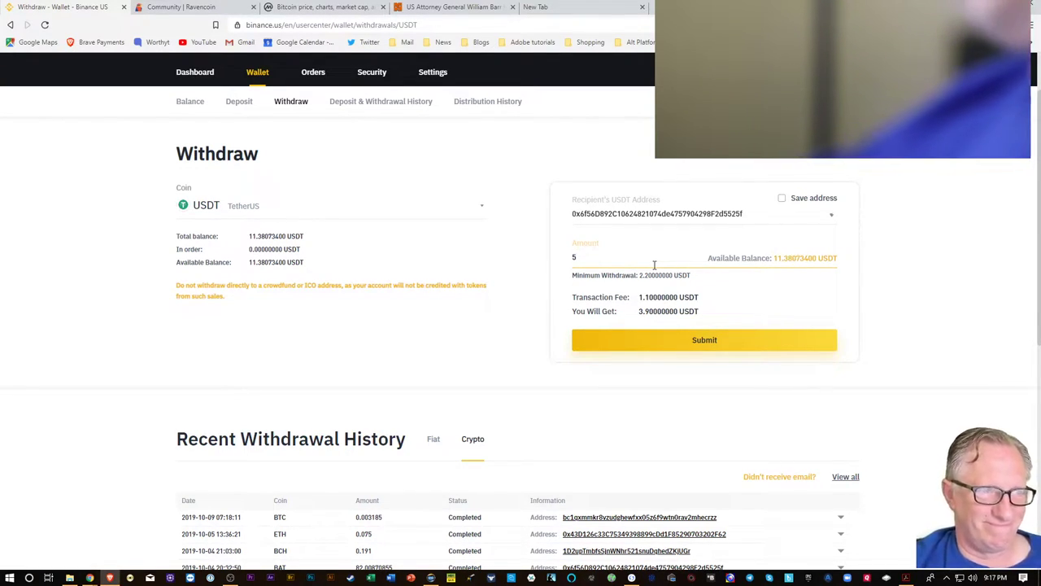
pyautogui.press('BackSpace')
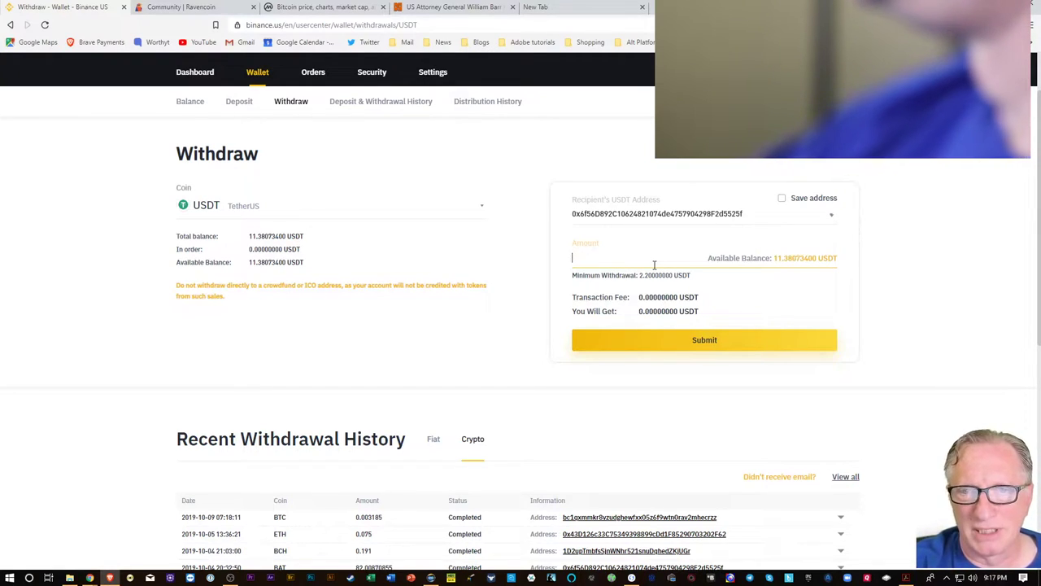
pyautogui.click(798, 258)
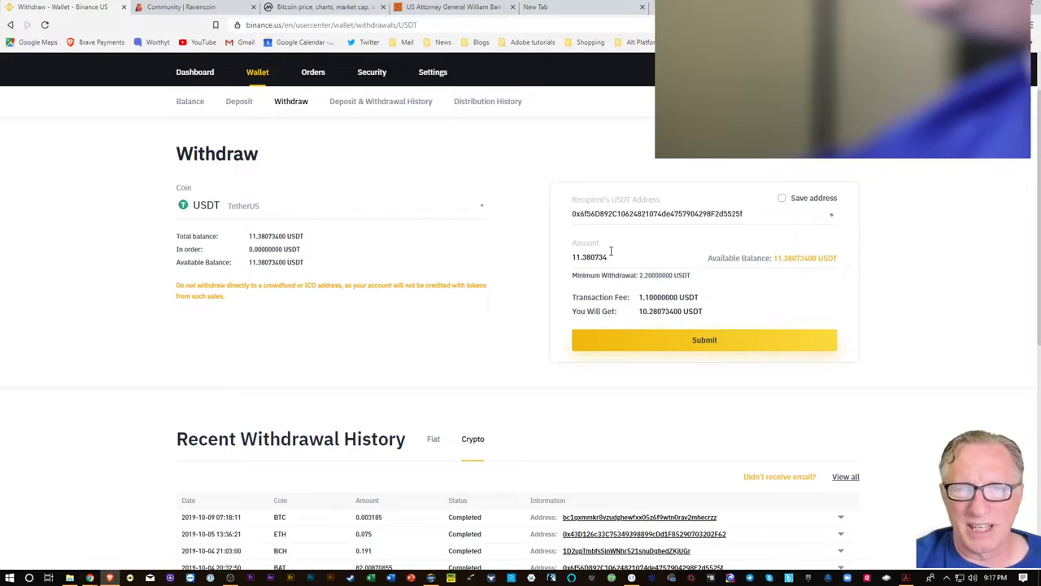
# Submit the withdrawal and enter the Google Authenticator code shown on the mirrored phone.
pyautogui.click(701, 345)
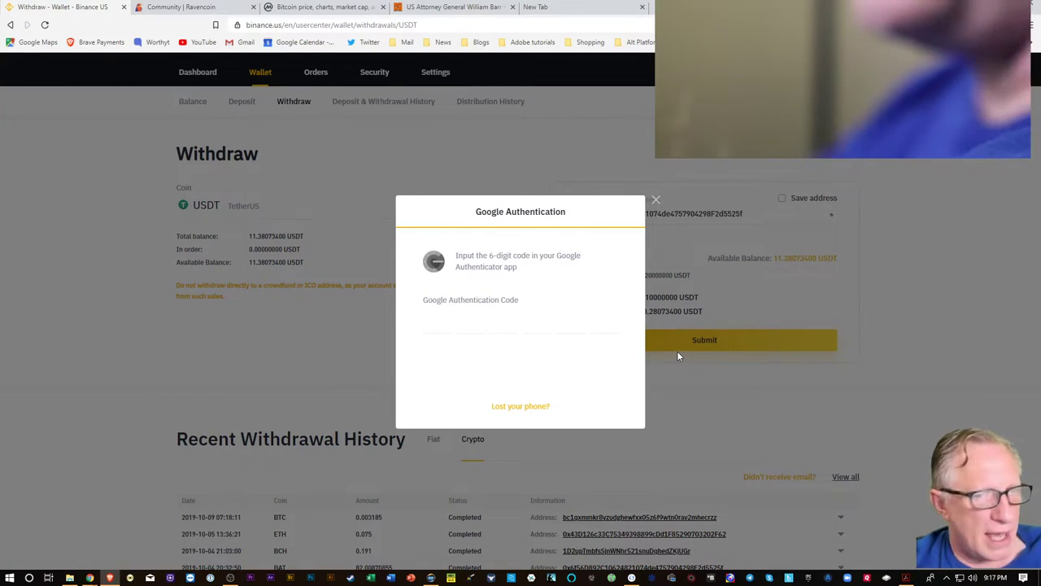
pyautogui.click(431, 578)
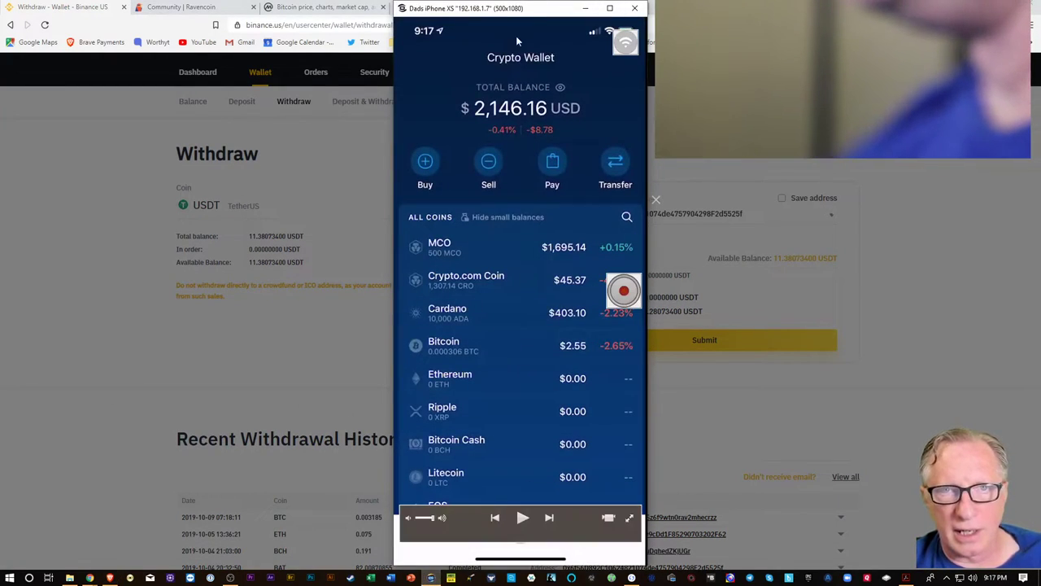
pyautogui.moveTo(514, 16); pyautogui.dragTo(832, 17)
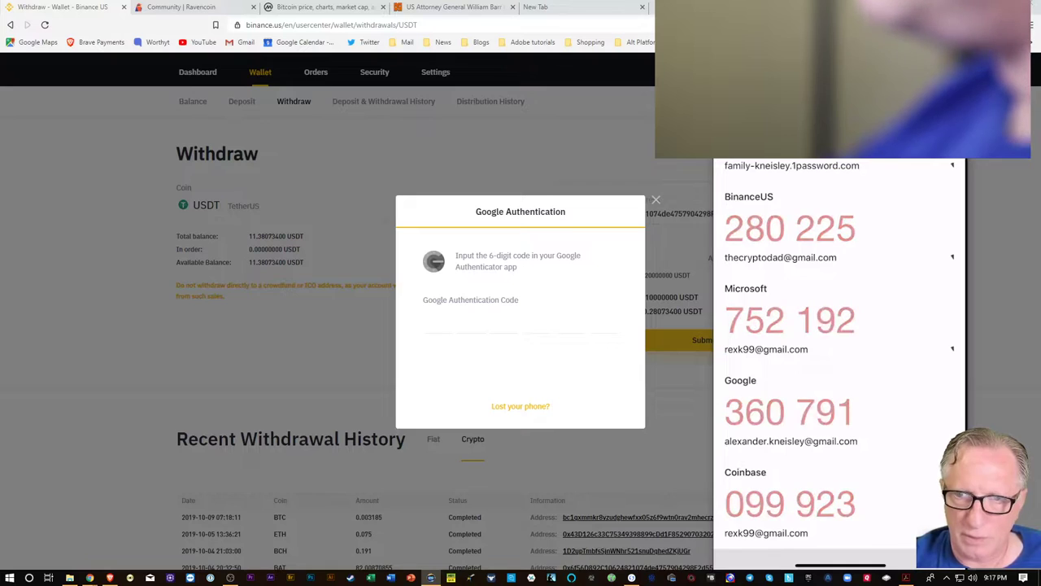
pyautogui.click(439, 326)
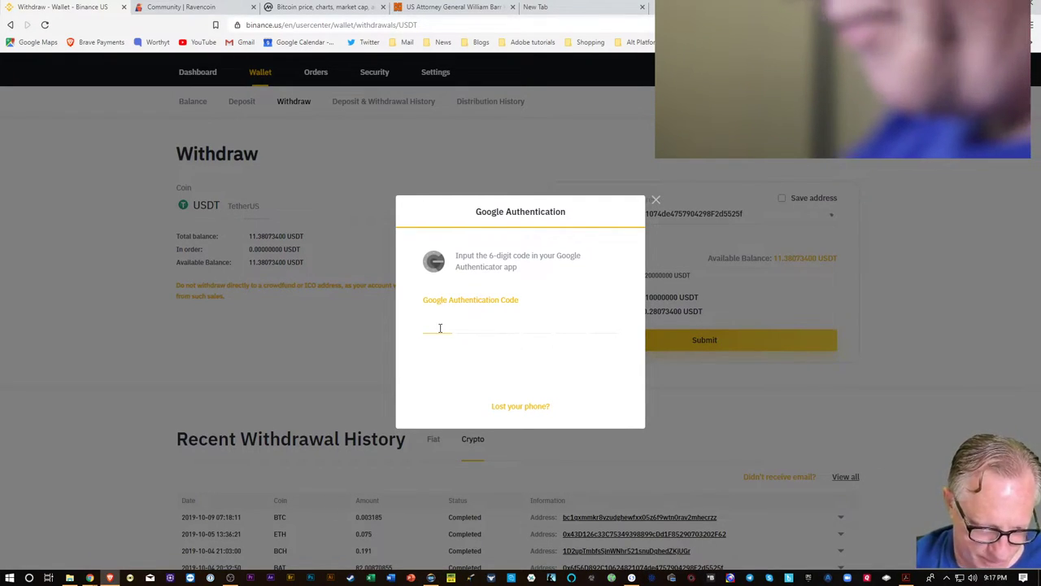
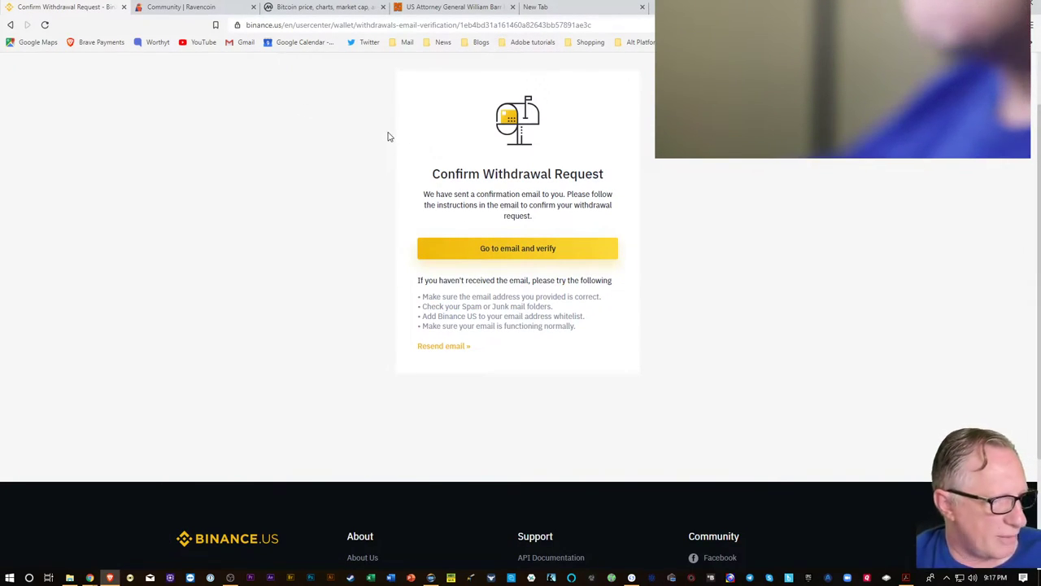
# Confirm the USDT withdrawal from the Binance.US email in Gmail.
pyautogui.click(579, 11)
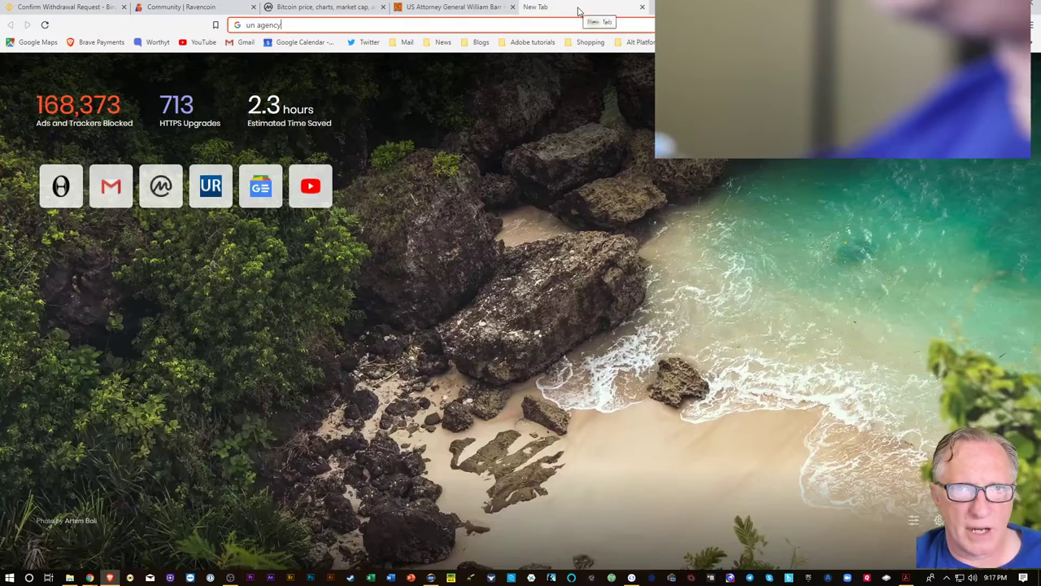
pyautogui.click(241, 43)
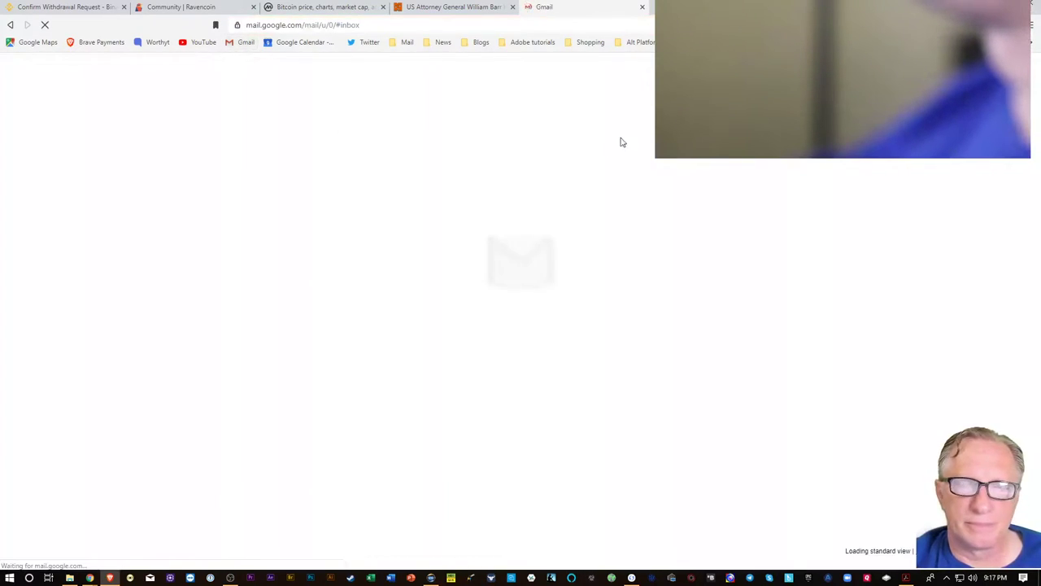
pyautogui.click(403, 158)
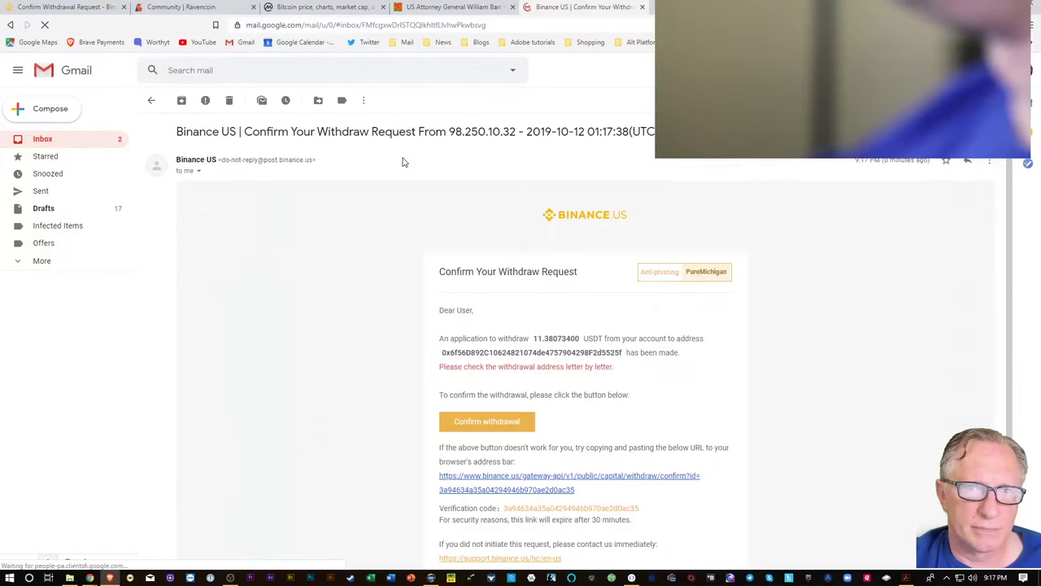
pyautogui.click(493, 429)
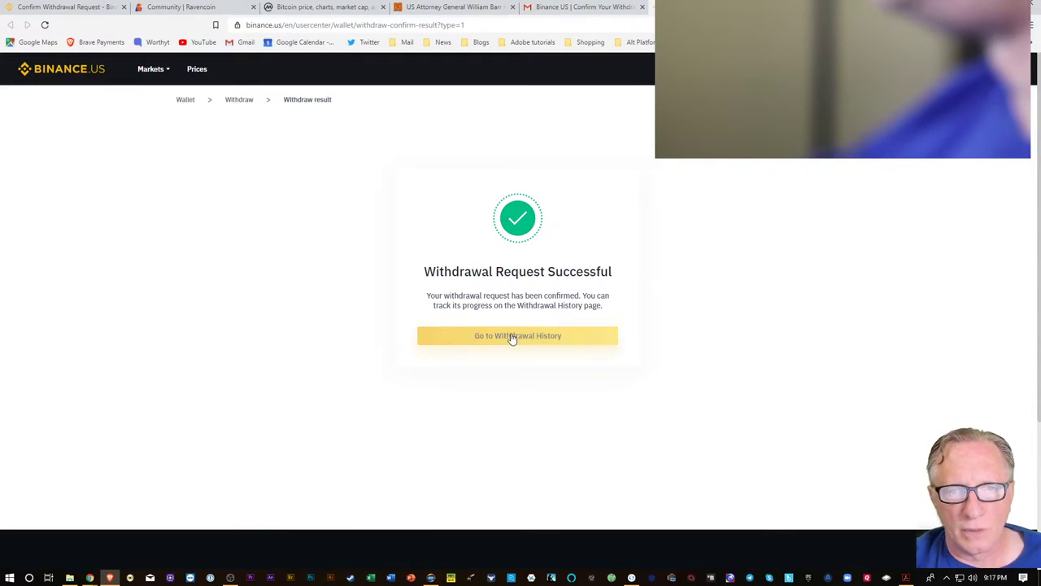
# Show crypto withdrawal history with the 10.280734 USDT entry Processing, then switch to Ledger Live.
pyautogui.click(513, 336)
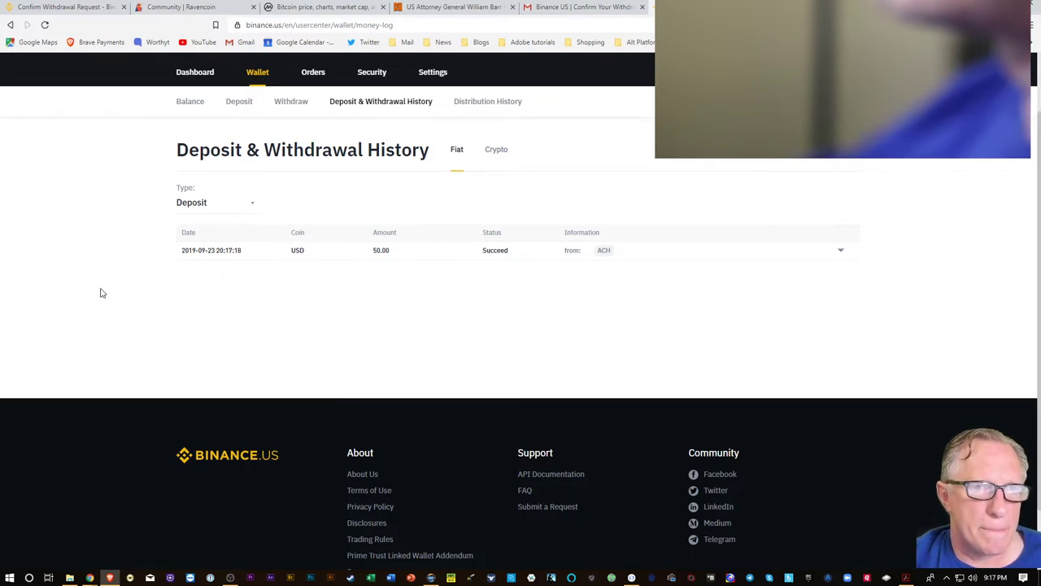
pyautogui.click(253, 208)
pyautogui.click(216, 254)
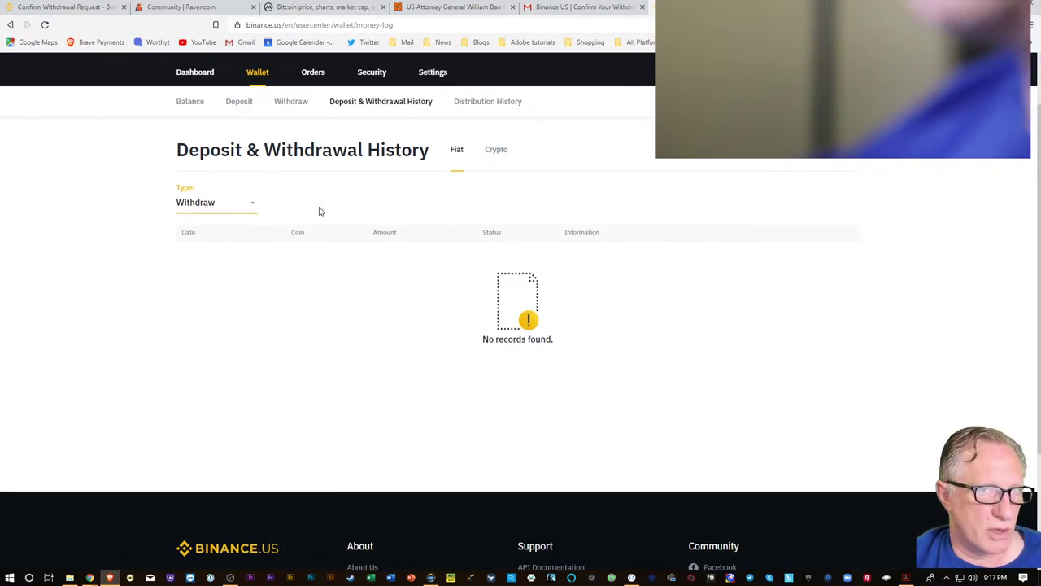
pyautogui.click(496, 153)
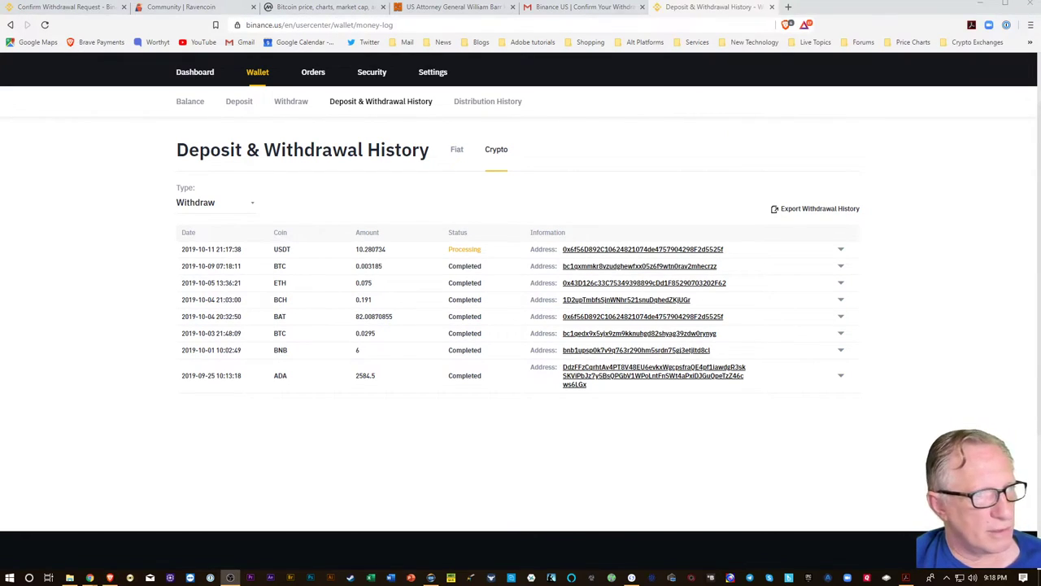
pyautogui.click(632, 577)
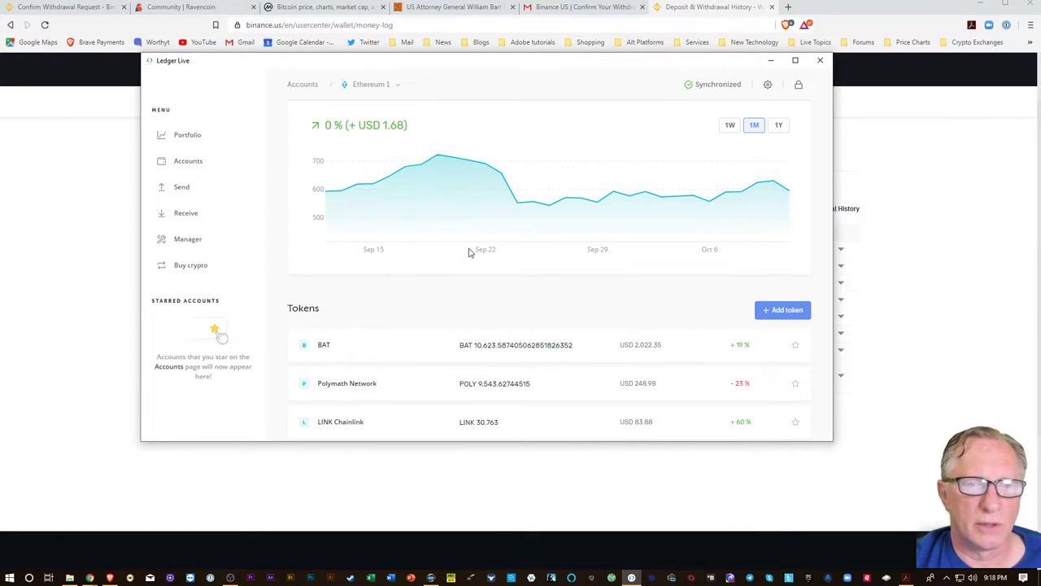
# Review Ethereum 1's tokens (BAT at USD 2,025.91) and resynchronize the account.
pyautogui.scroll(-7, 470, 253)
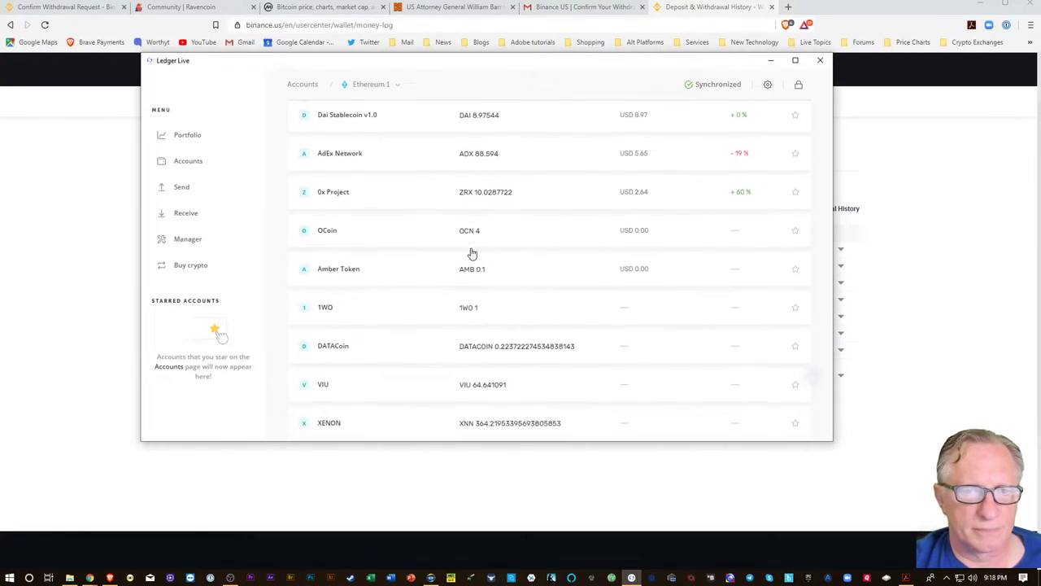
pyautogui.scroll(-1, 472, 252)
pyautogui.scroll(3, 453, 303)
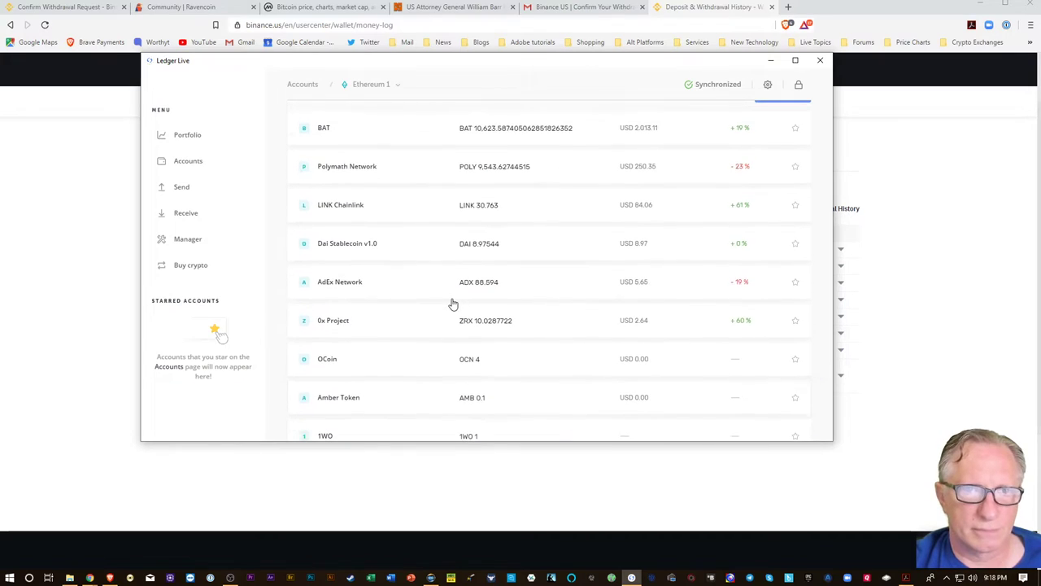
pyautogui.scroll(1, 439, 318)
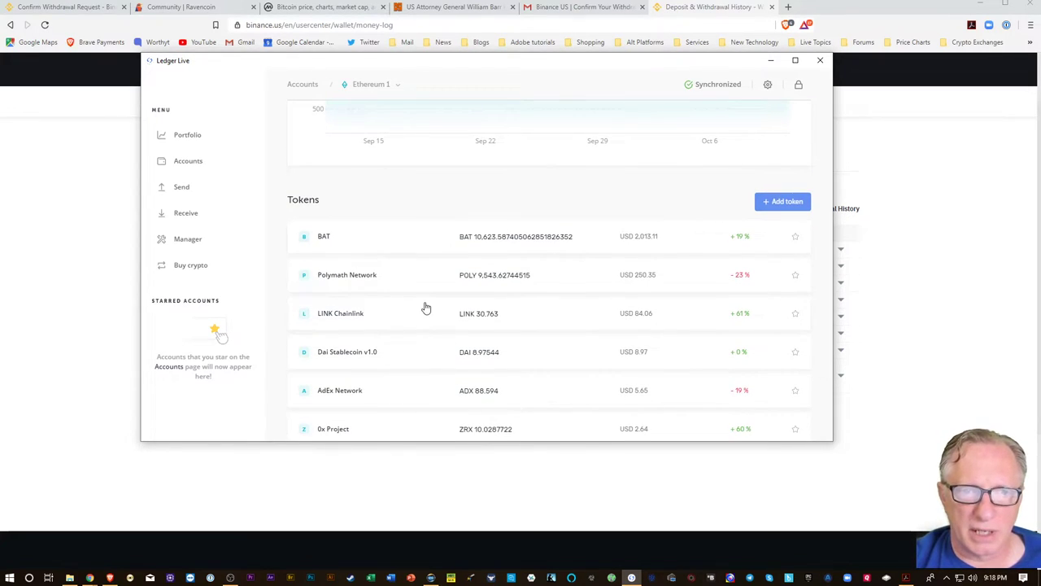
pyautogui.scroll(-5, 426, 308)
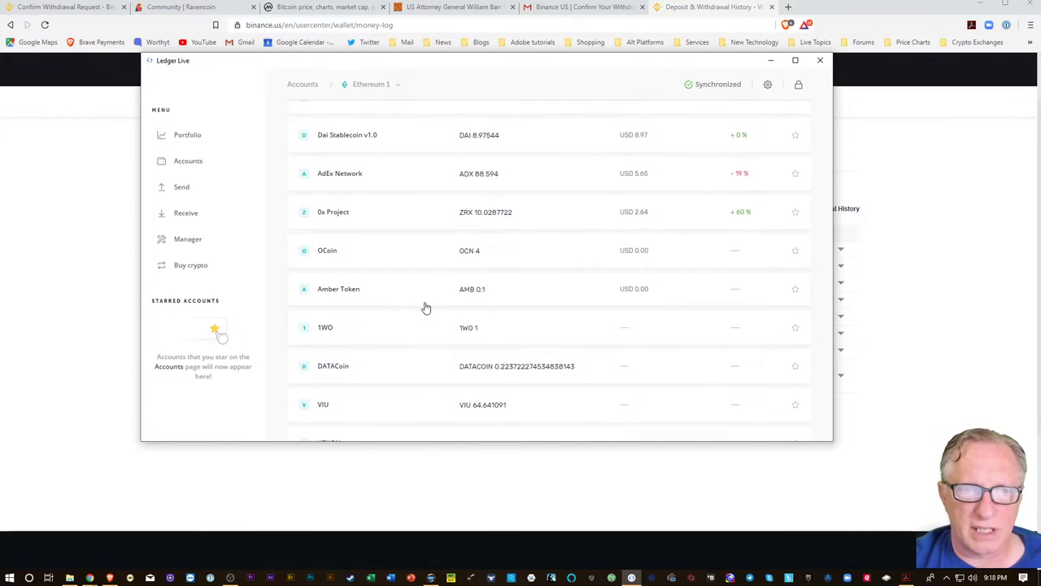
pyautogui.scroll(-3, 426, 307)
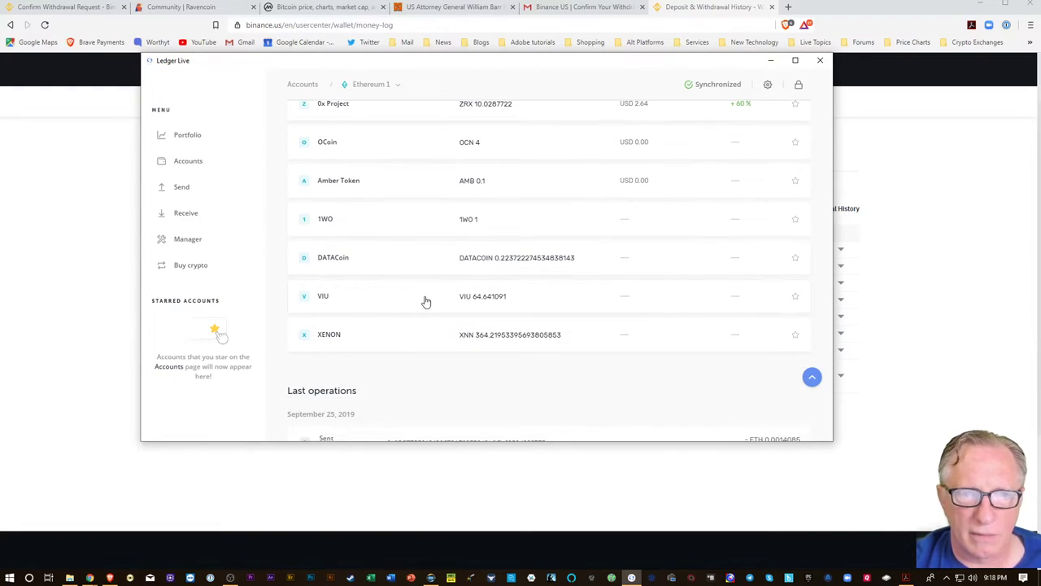
pyautogui.scroll(-2, 424, 301)
pyautogui.scroll(7, 434, 297)
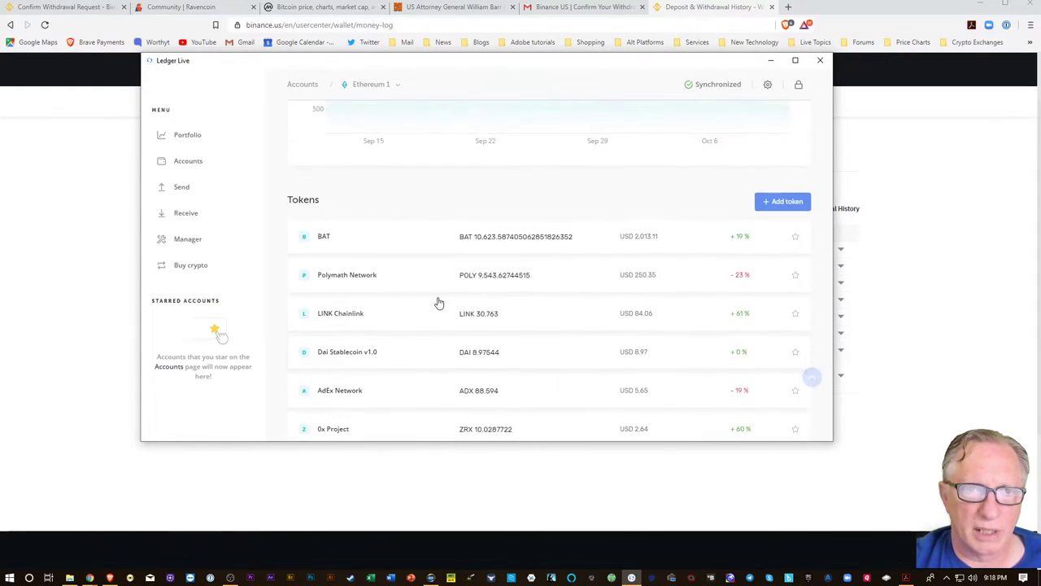
pyautogui.scroll(2, 409, 298)
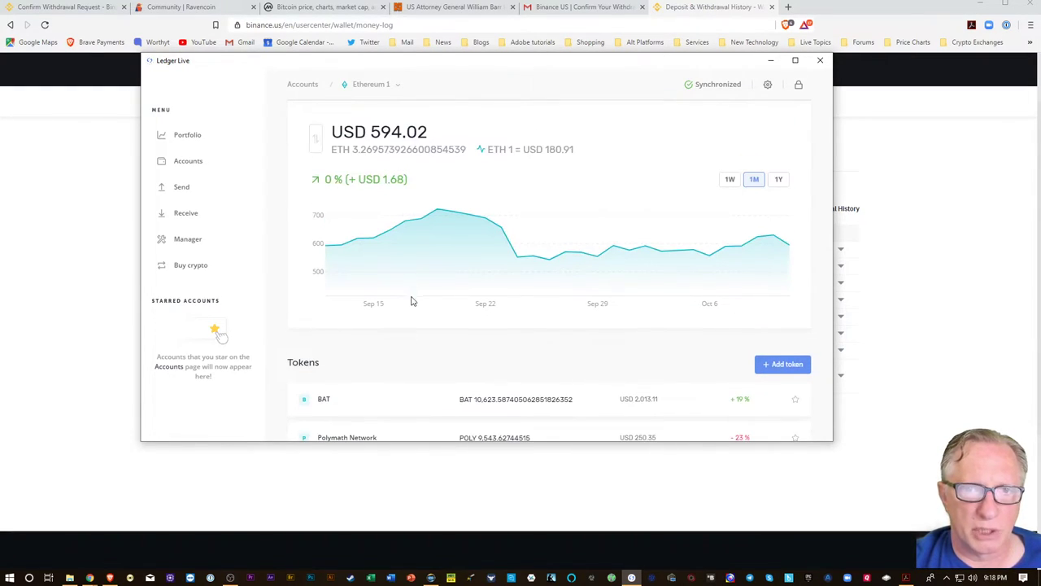
pyautogui.click(702, 87)
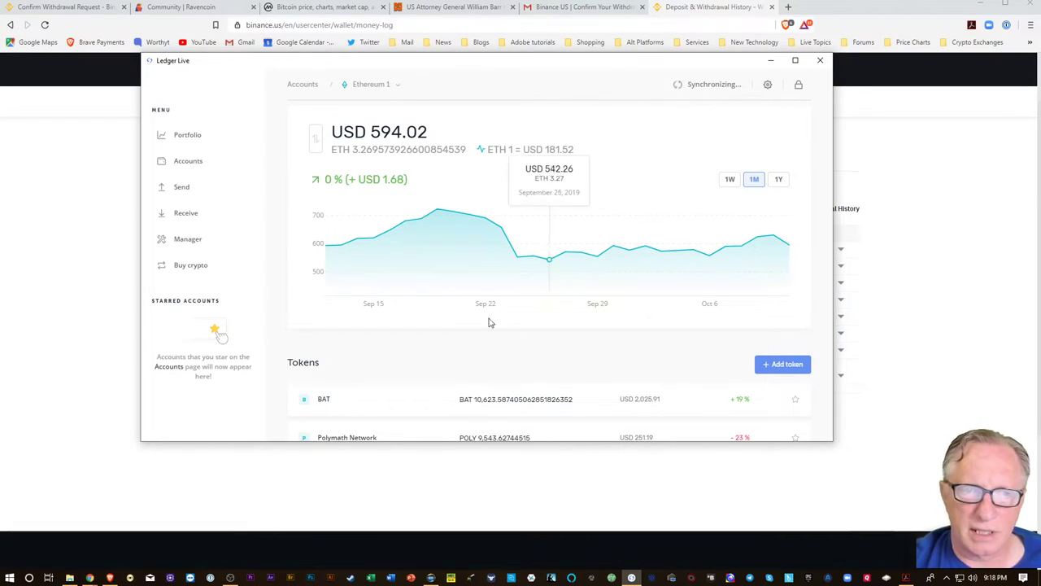
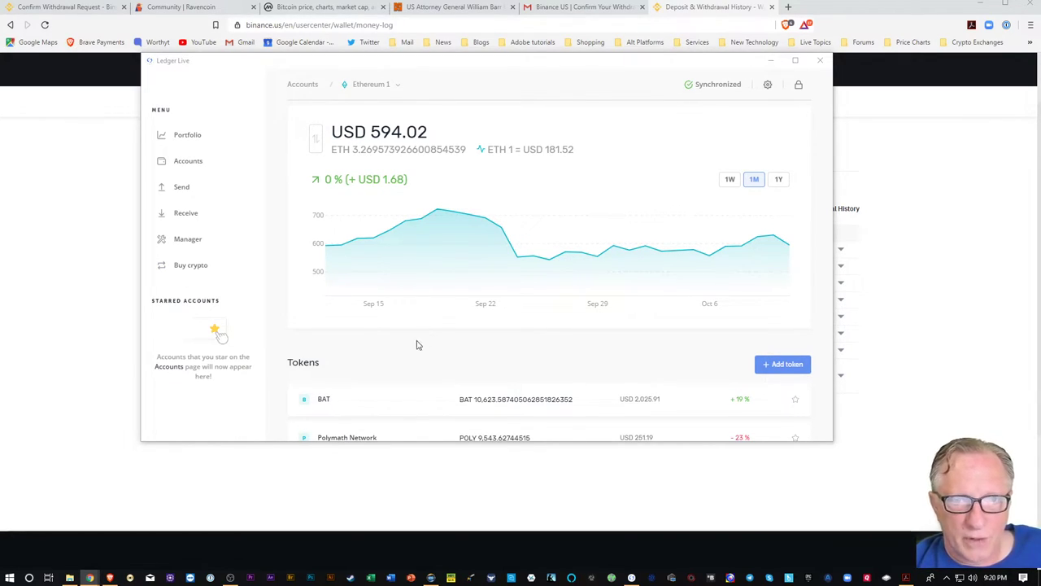
# Resync the Ethereum 1 account and review its last operations and its BAT, Polymath and Chainlink tokens.
pyautogui.scroll(-2, 435, 333)
pyautogui.scroll(-8, 435, 333)
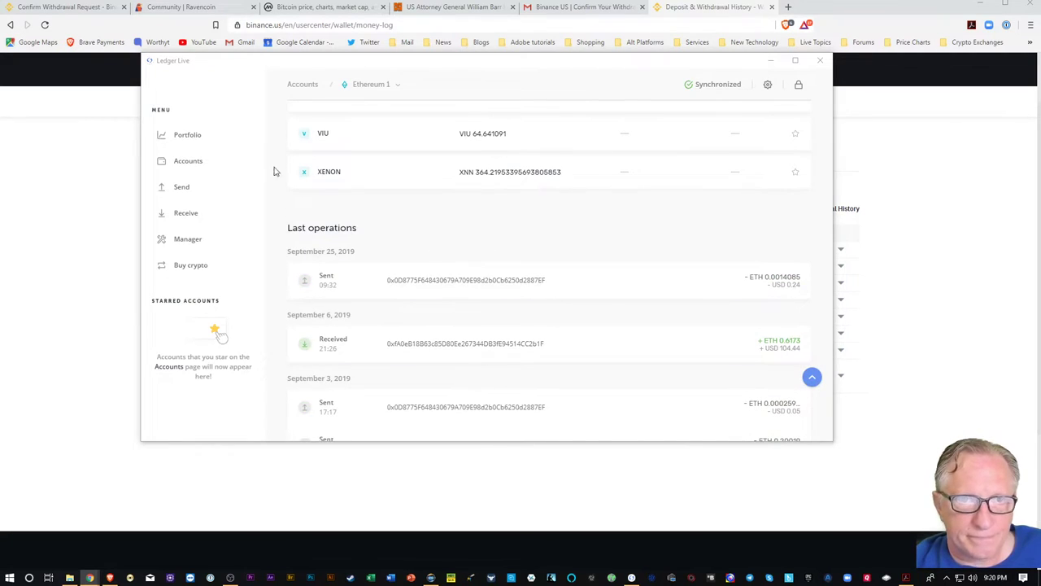
pyautogui.click(707, 84)
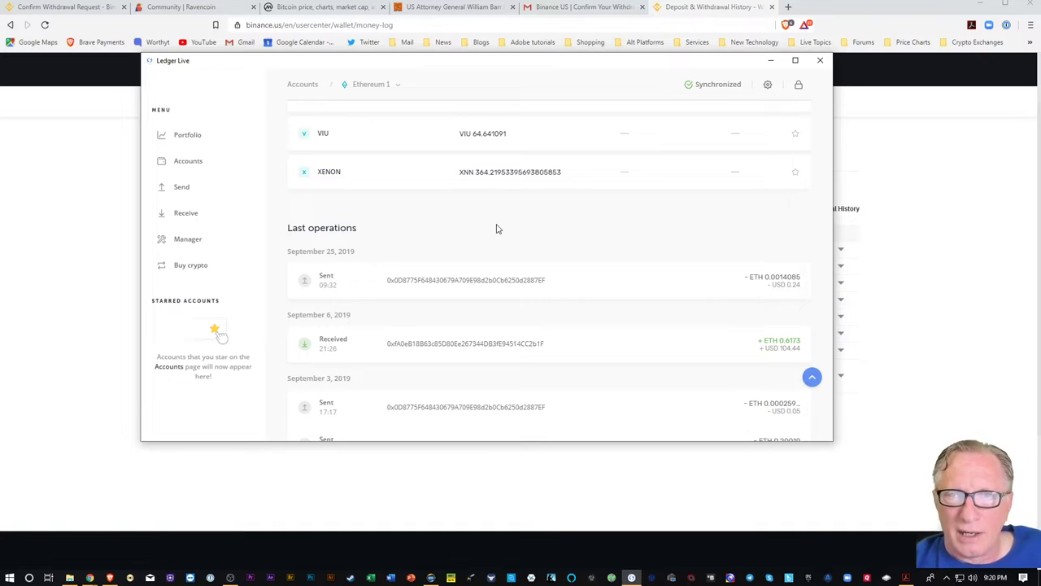
pyautogui.scroll(5, 458, 233)
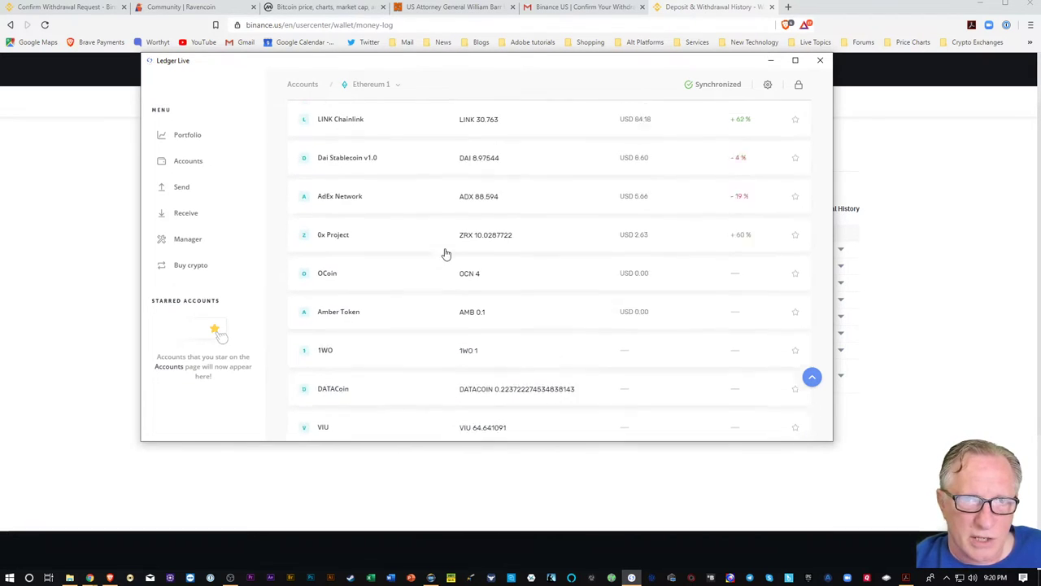
pyautogui.scroll(4, 438, 266)
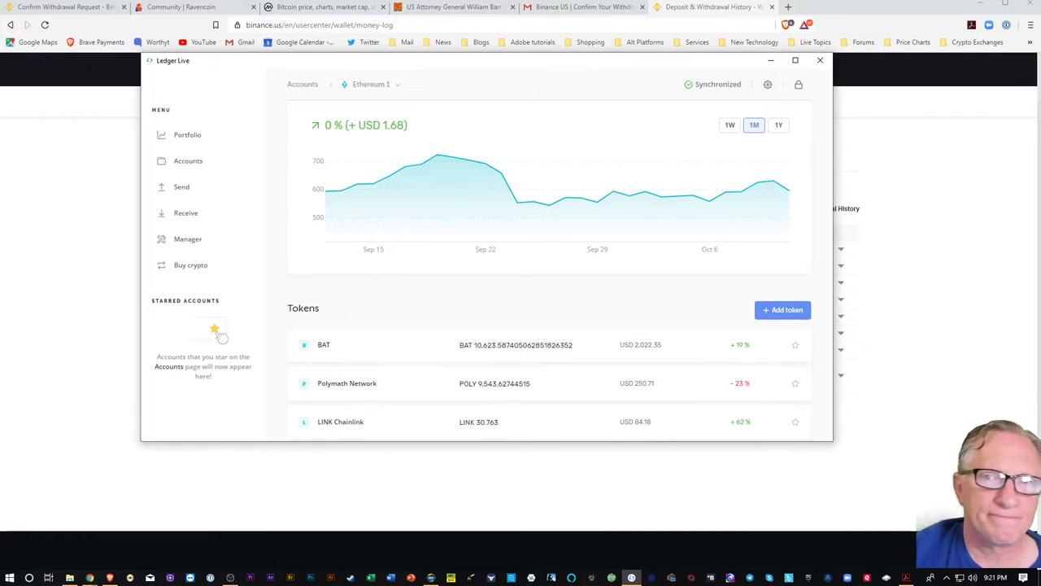
# Resync, then open the Accounts list and scroll through Ethereum 1's tokens.
pyautogui.click(707, 88)
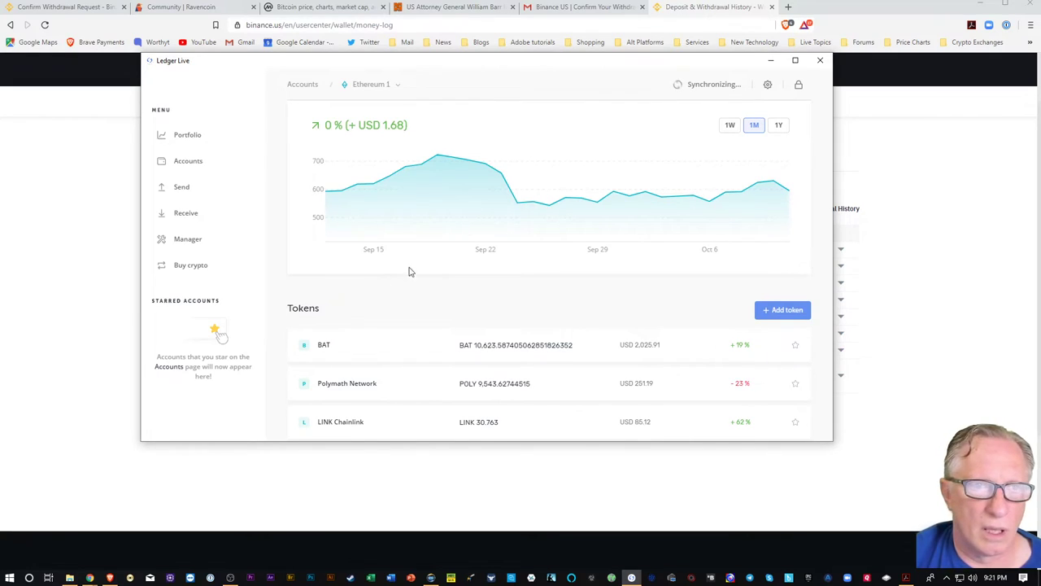
pyautogui.click(188, 166)
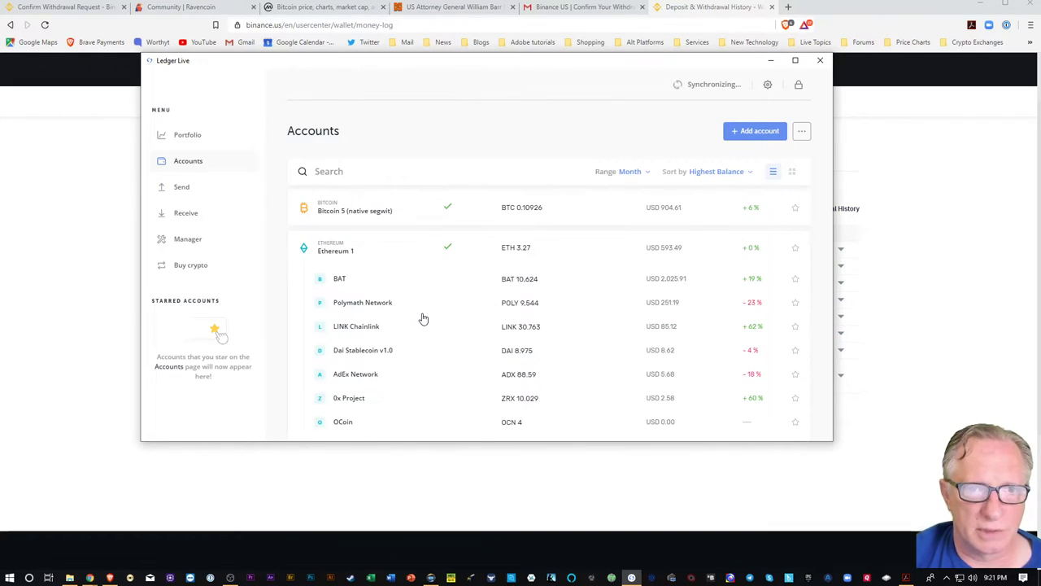
pyautogui.scroll(-3, 422, 318)
pyautogui.scroll(-2, 421, 318)
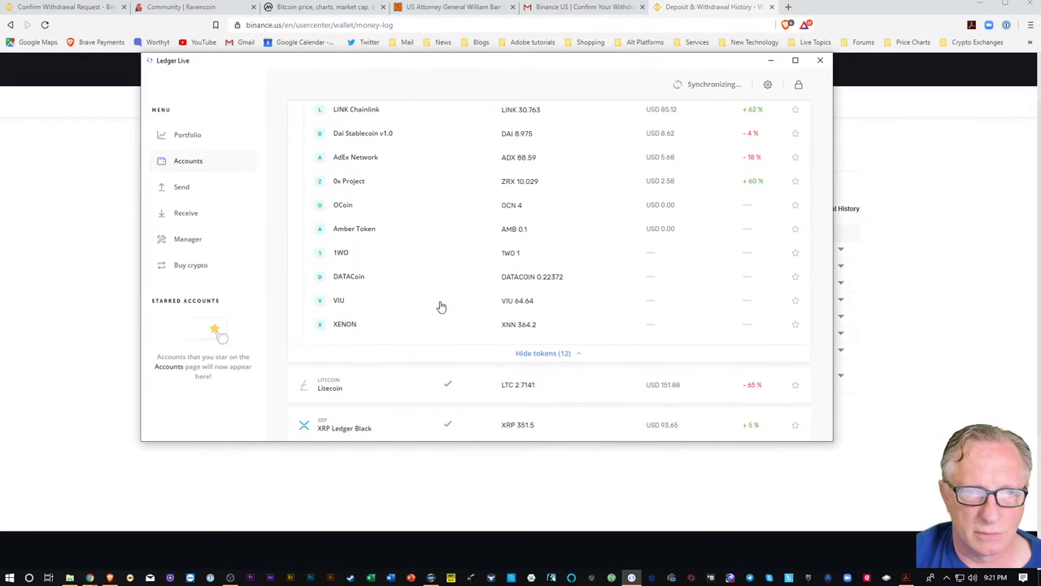
pyautogui.scroll(2, 418, 311)
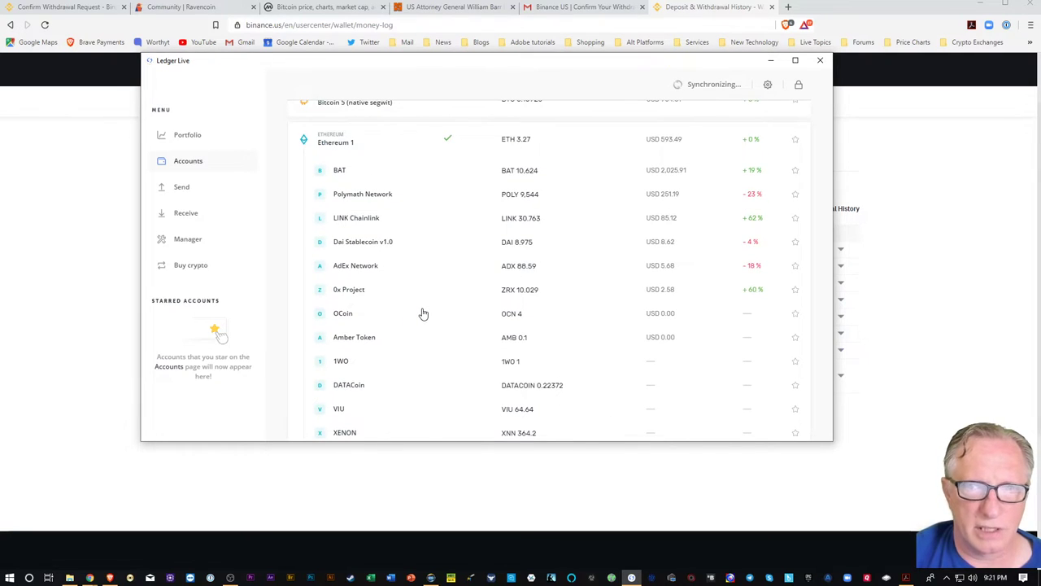
pyautogui.scroll(2, 414, 299)
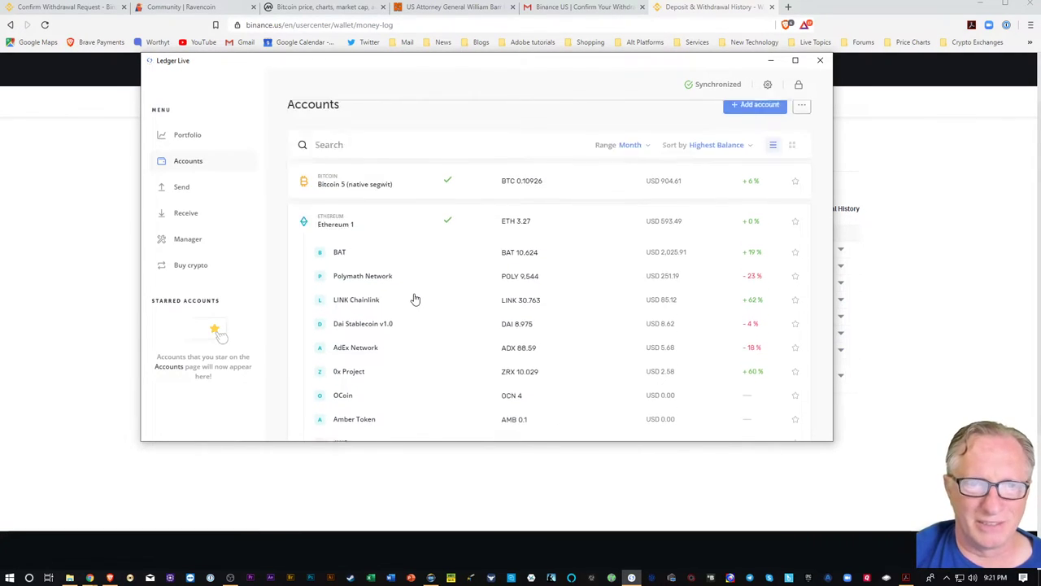
pyautogui.scroll(-3, 415, 300)
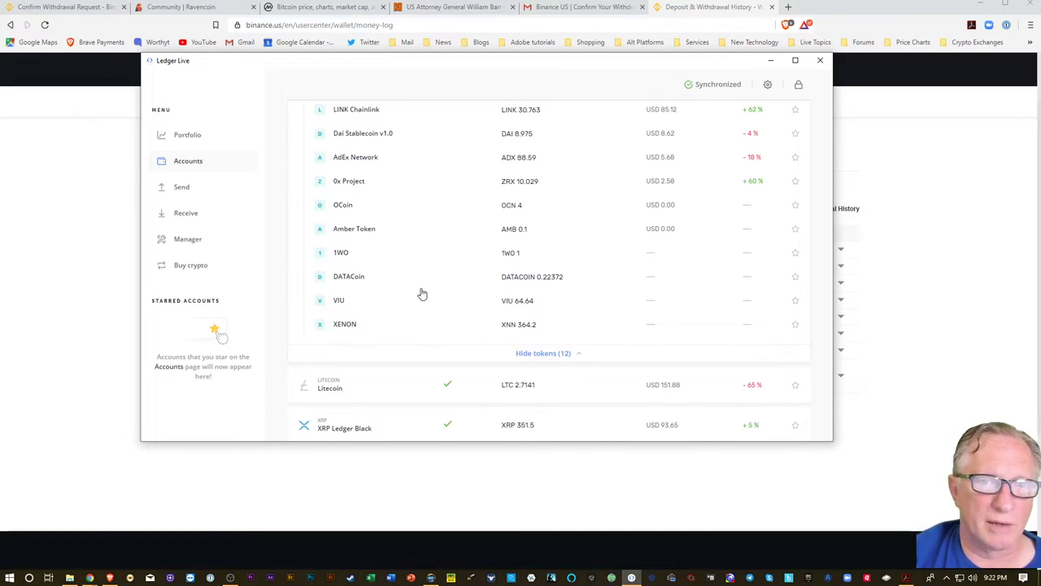
pyautogui.scroll(2, 422, 295)
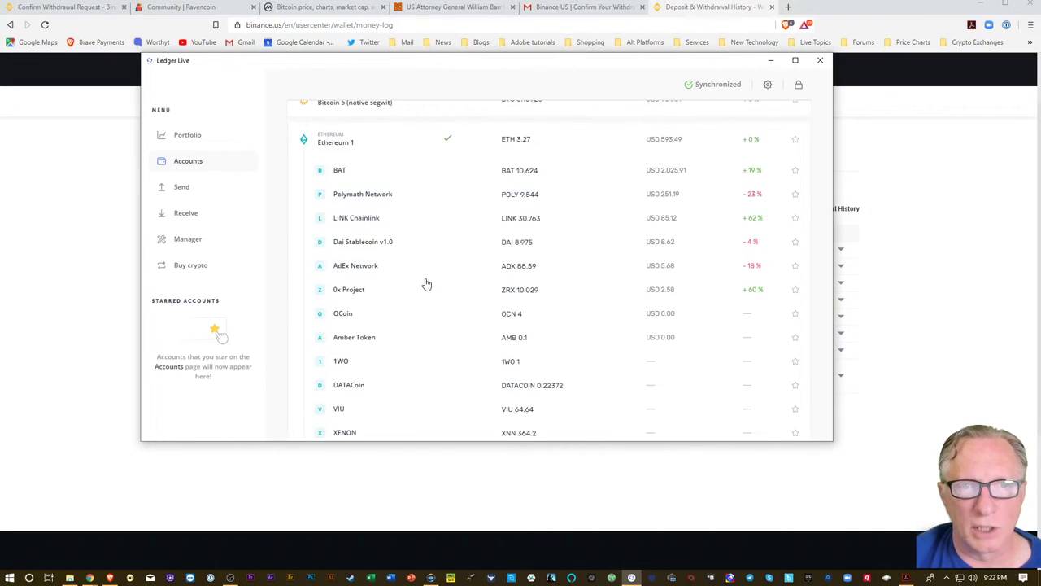
# Resync all accounts again and review the twelve Ethereum 1 tokens down to XENON.
pyautogui.click(698, 86)
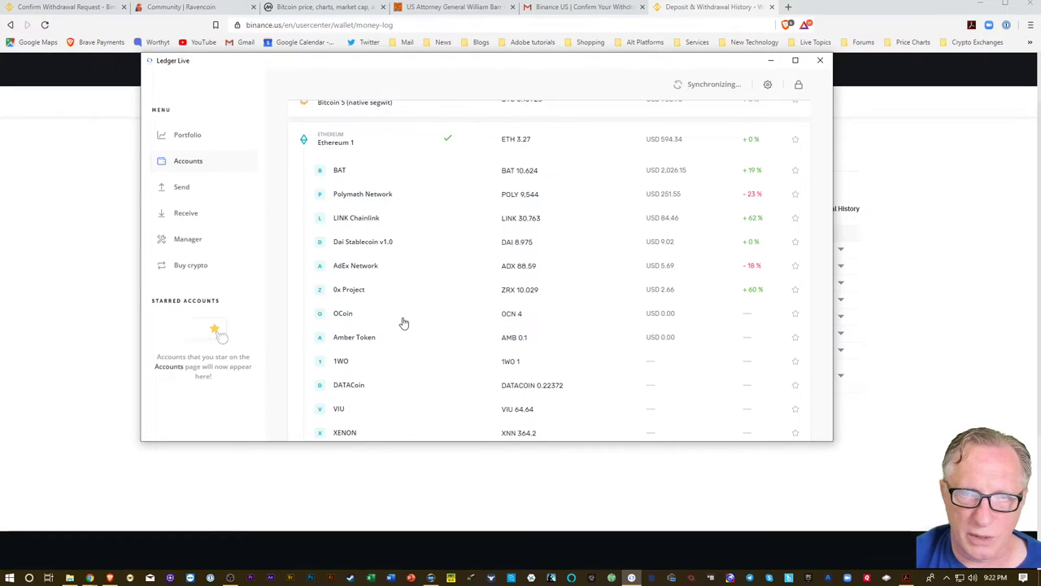
pyautogui.scroll(-2, 403, 321)
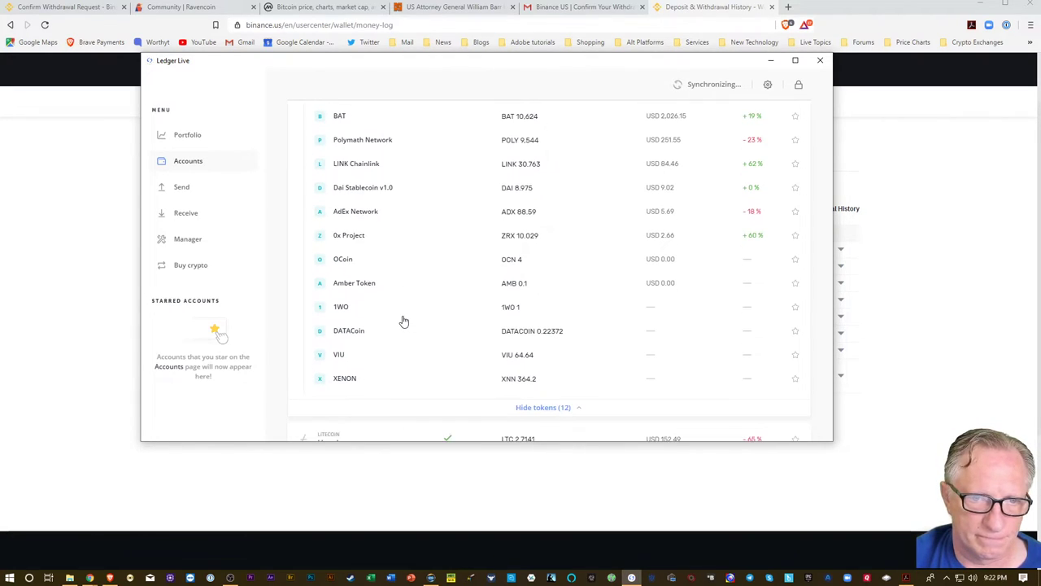
pyautogui.scroll(4, 394, 319)
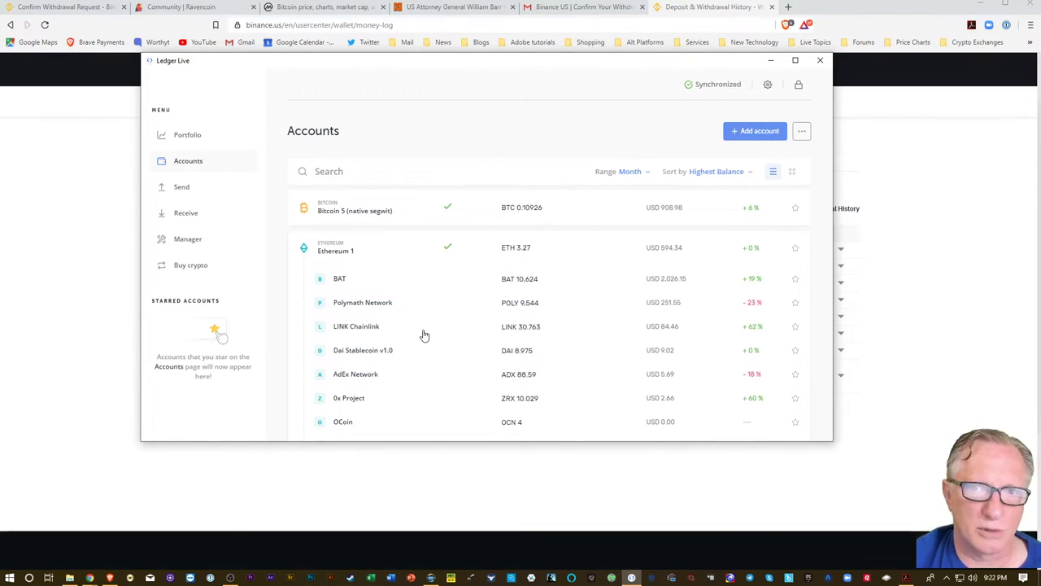
pyautogui.scroll(-2, 423, 334)
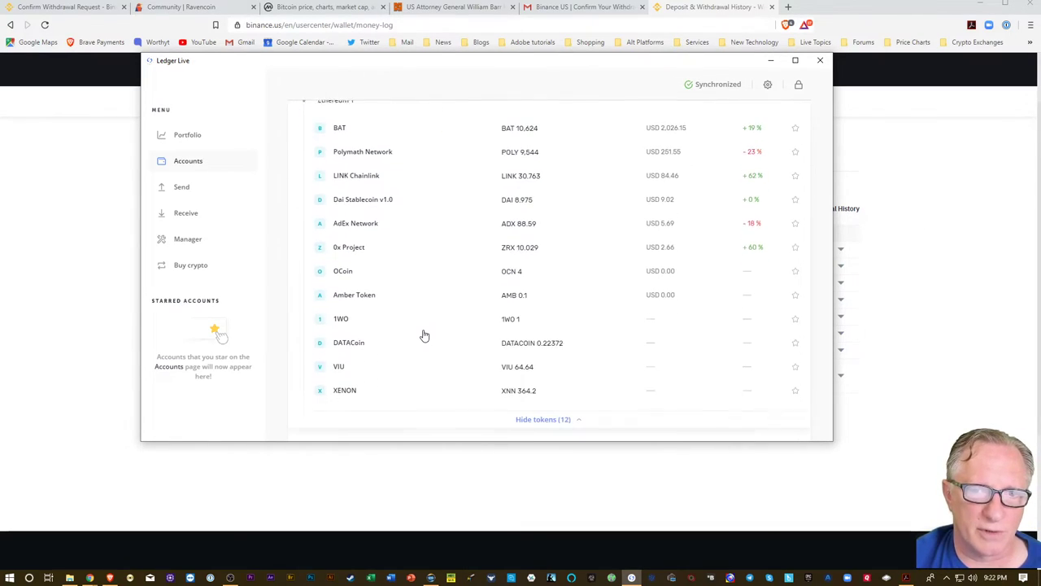
# Show Binance.US crypto withdrawal history, with the 10.280734 USDT withdrawal still Processing.
pyautogui.click(954, 285)
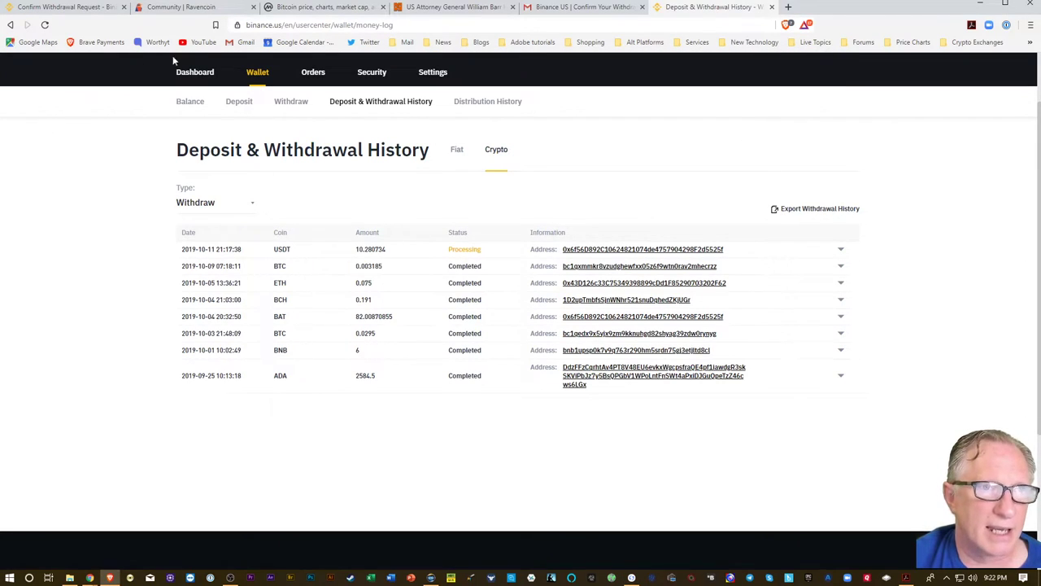
pyautogui.click(45, 24)
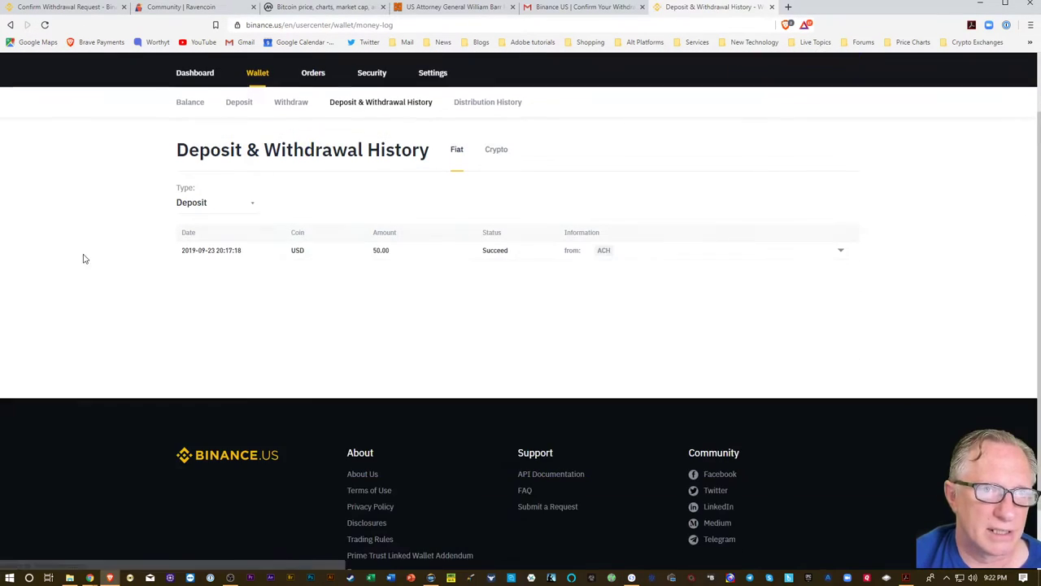
pyautogui.click(253, 209)
pyautogui.click(215, 251)
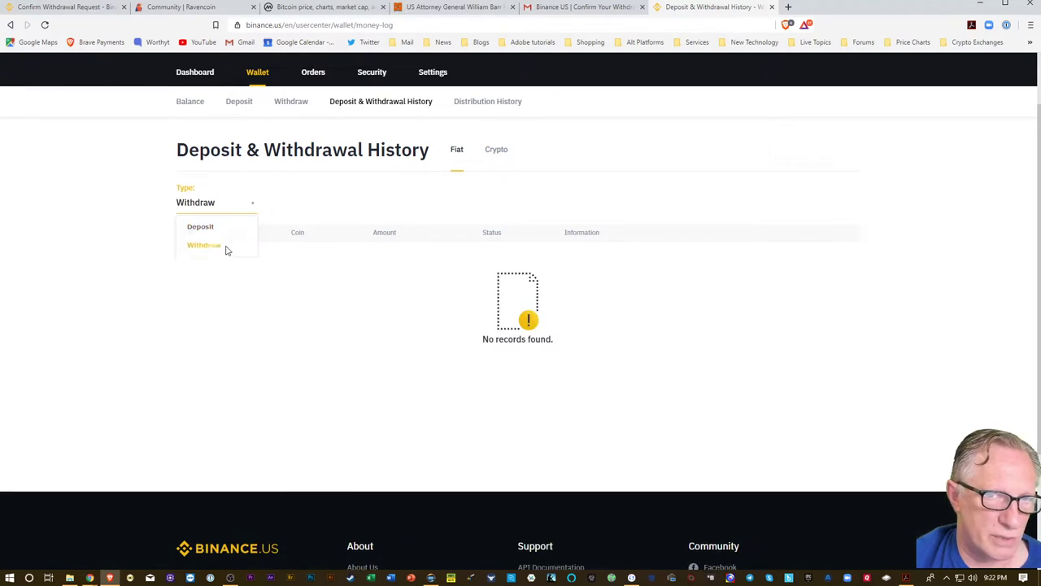
pyautogui.click(496, 153)
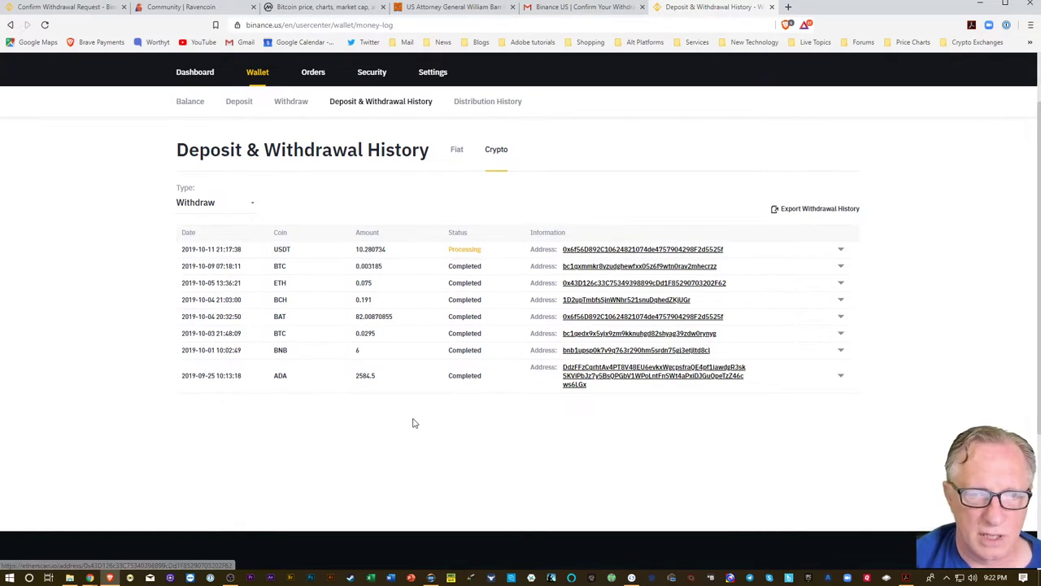
# Reopen Ledger Live's Accounts list and lower its window below the USDT withdrawal.
pyautogui.click(633, 577)
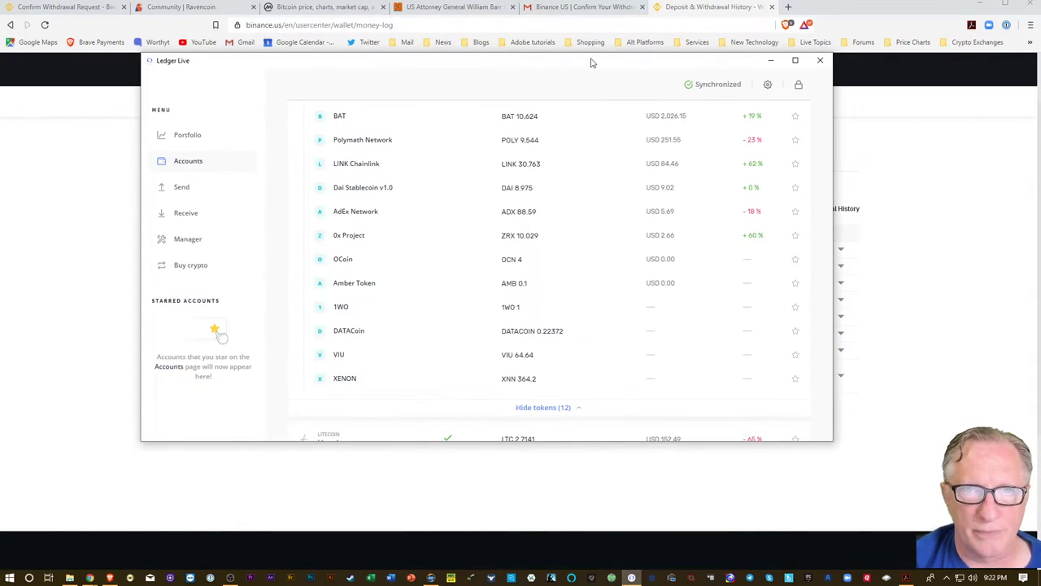
pyautogui.moveTo(591, 61); pyautogui.dragTo(639, 272)
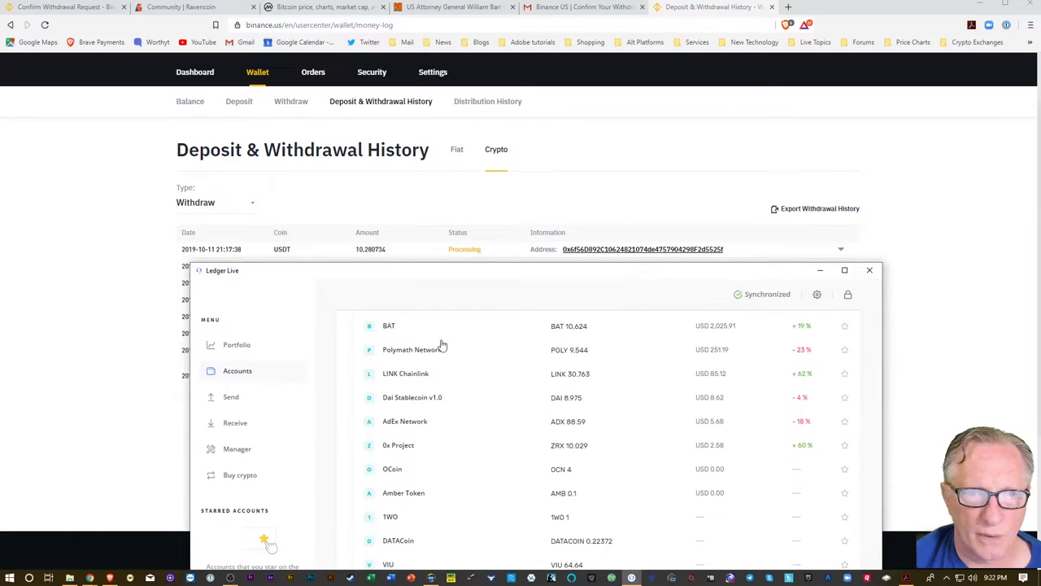
pyautogui.scroll(5, 423, 416)
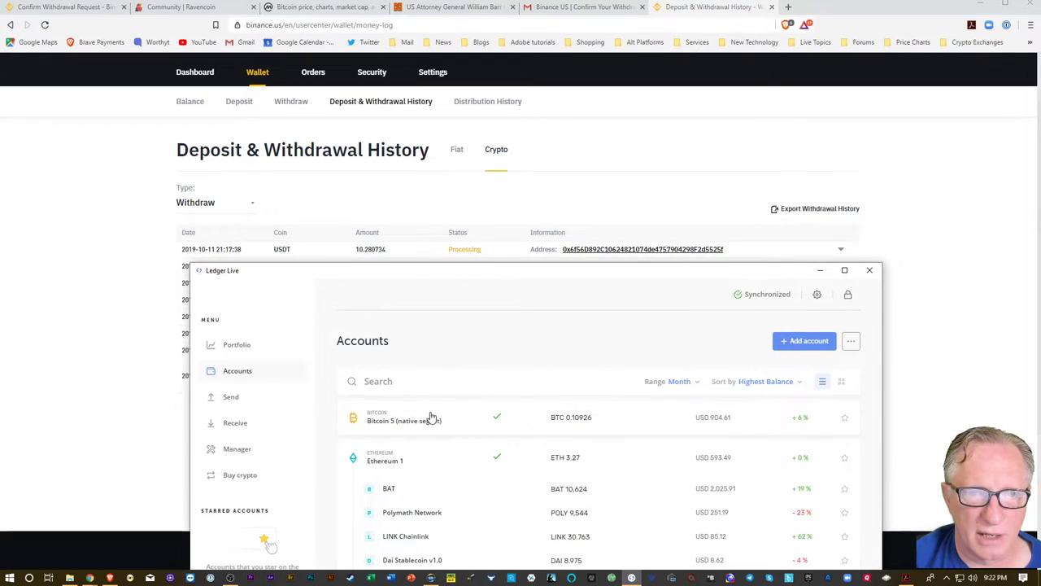
# Start Receive on Ethereum 1 and continue past Account and Device to show its address and QR code.
pyautogui.click(392, 460)
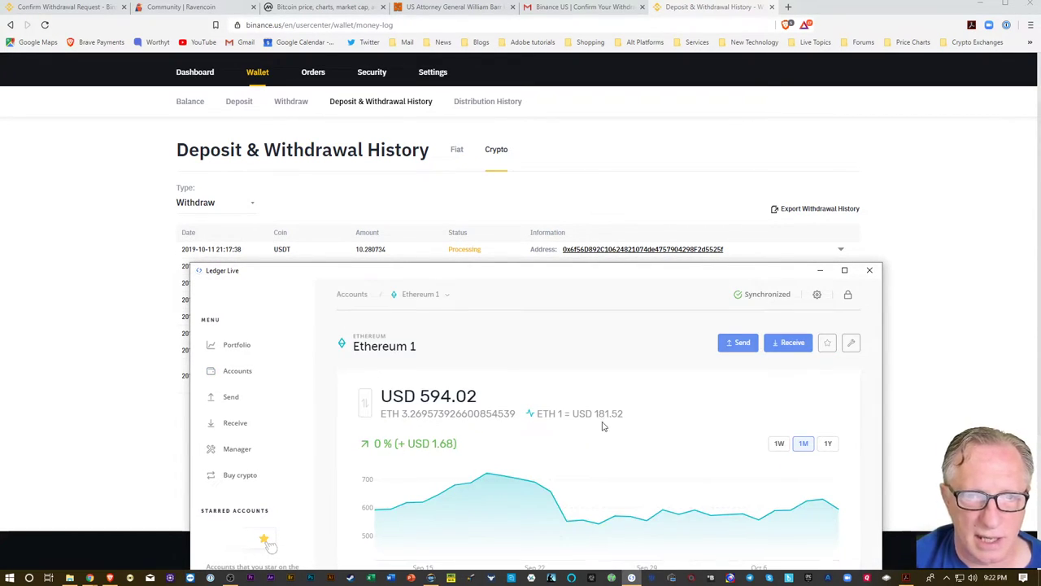
pyautogui.scroll(-2, 598, 423)
pyautogui.scroll(2, 605, 421)
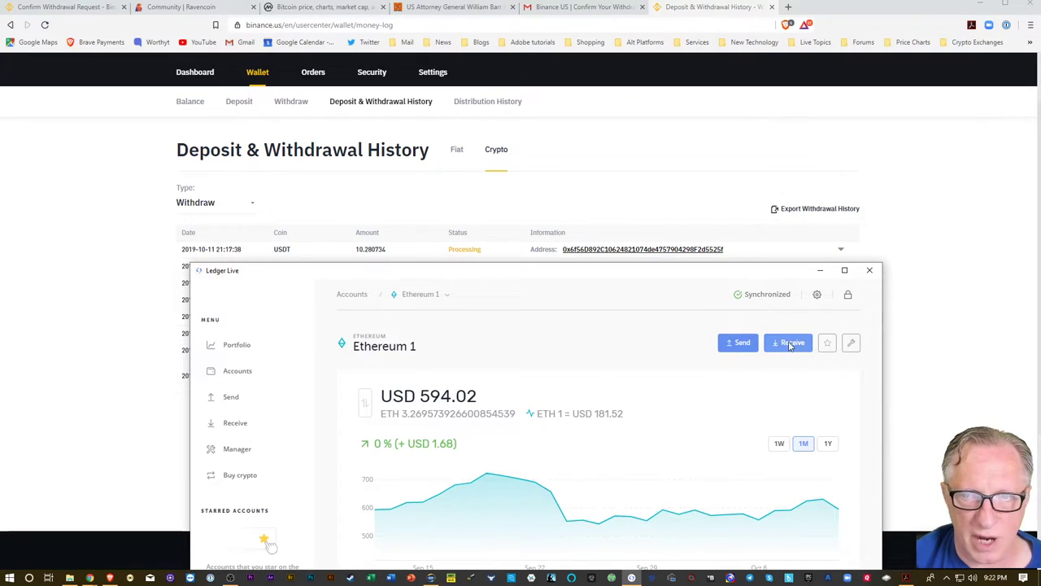
pyautogui.click(789, 342)
pyautogui.click(625, 533)
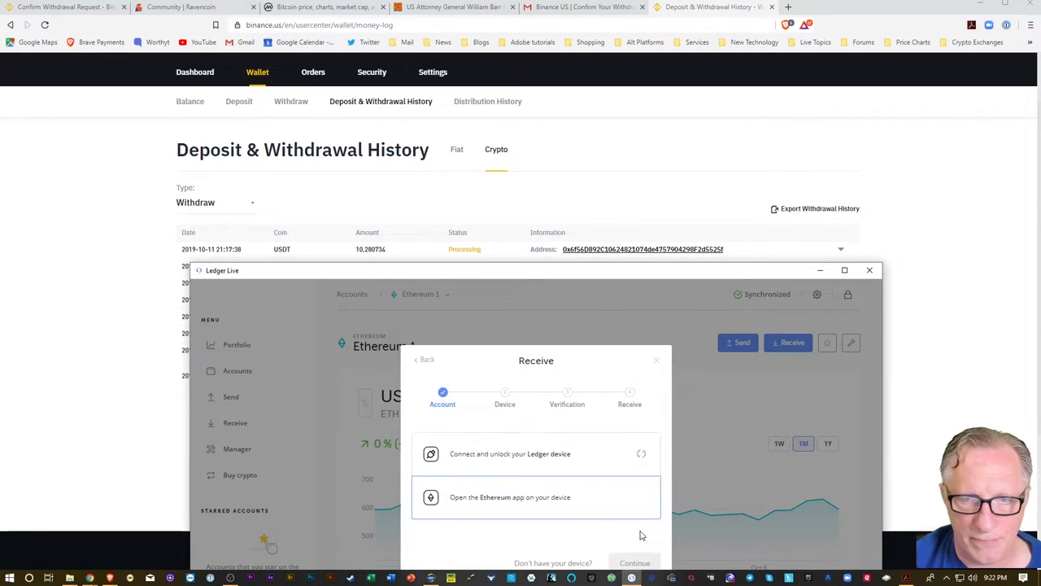
pyautogui.click(634, 562)
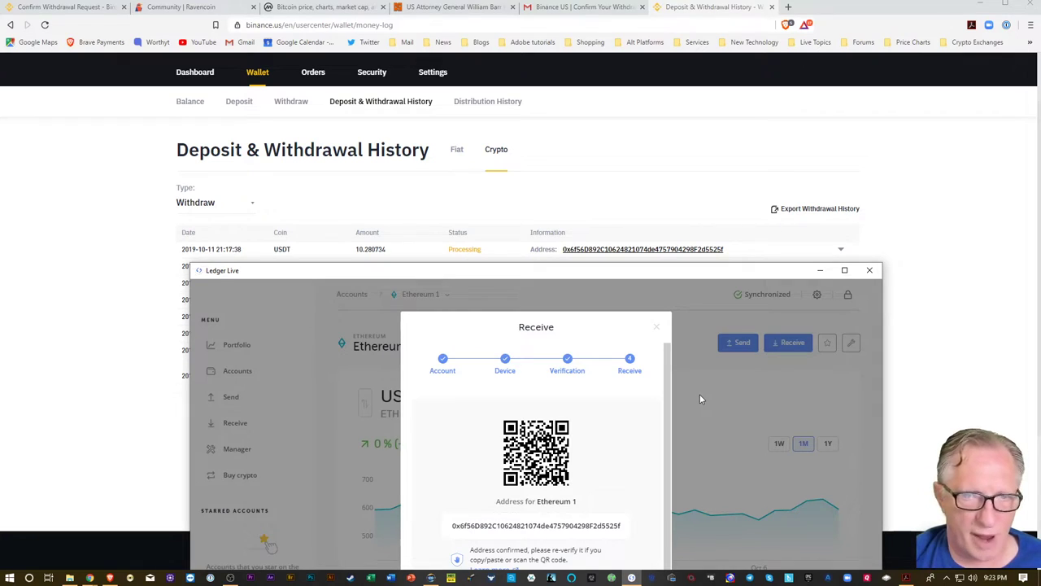
# Close the receive address, move the window up and browse Ethereum 1's token list.
pyautogui.click(656, 327)
pyautogui.moveTo(523, 274); pyautogui.dragTo(511, 130)
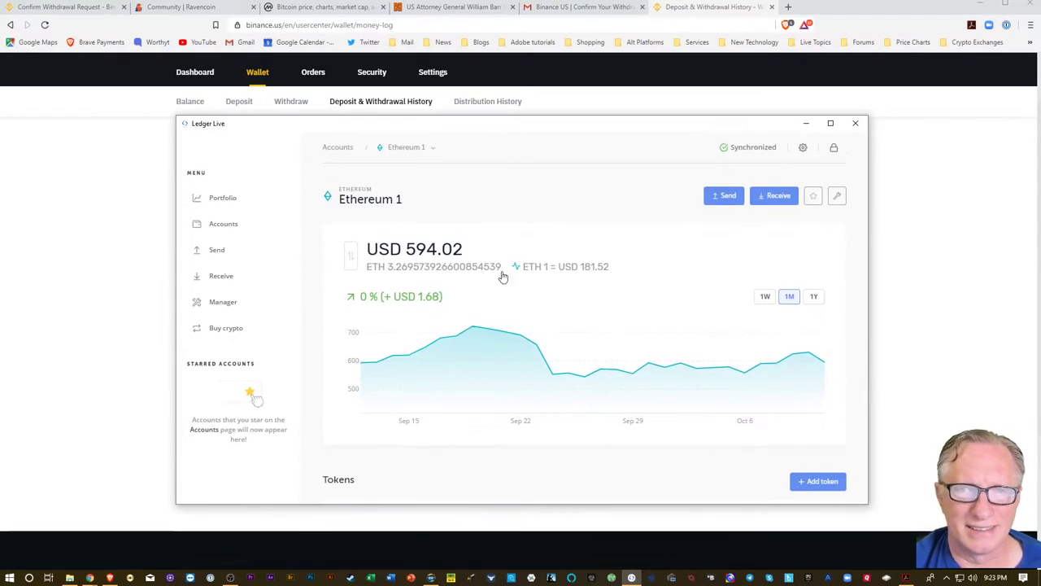
pyautogui.scroll(-2, 518, 289)
pyautogui.scroll(-10, 518, 293)
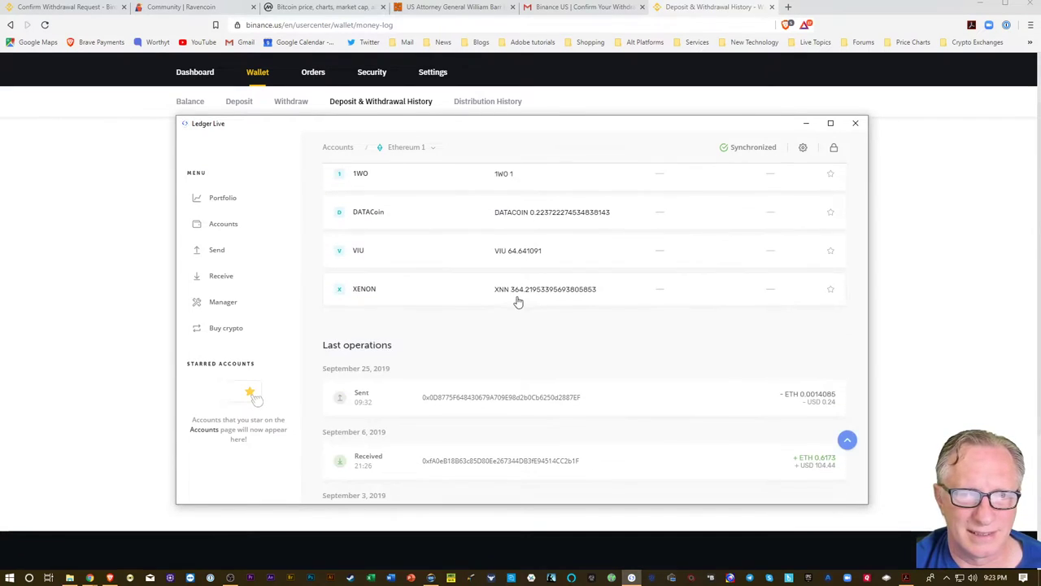
pyautogui.scroll(8, 459, 353)
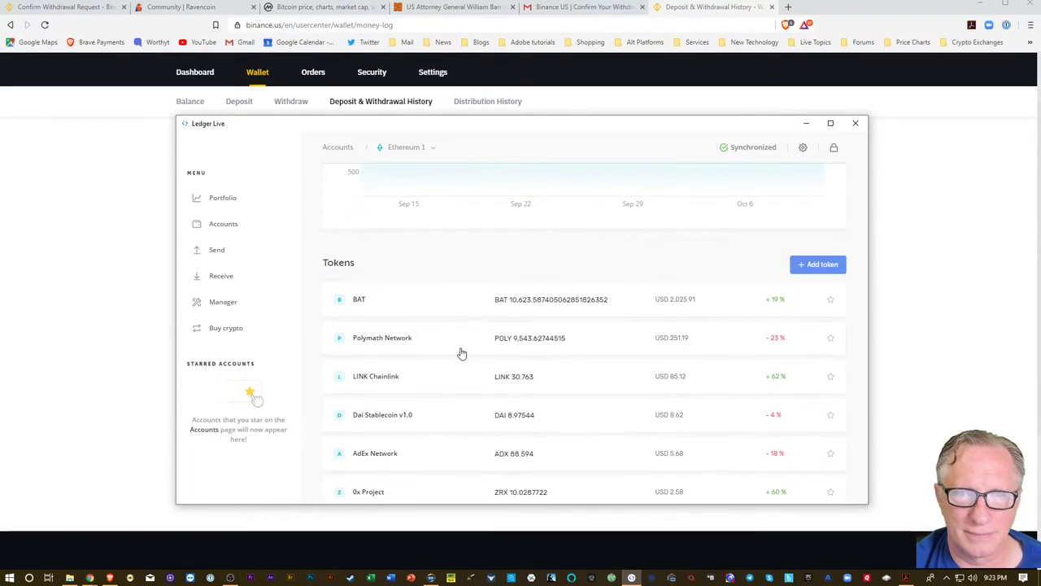
pyautogui.scroll(-1, 488, 313)
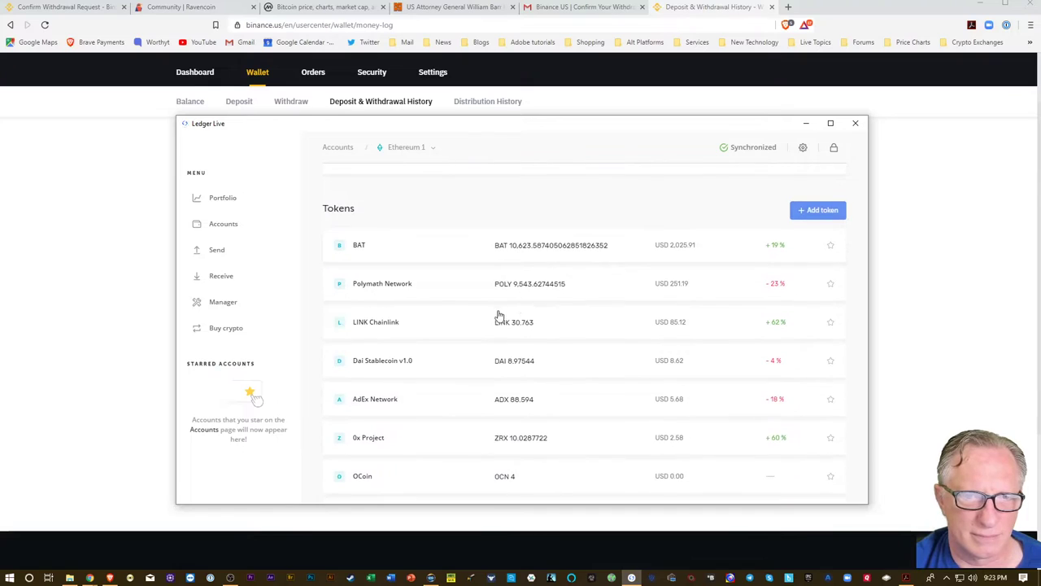
pyautogui.scroll(-3, 500, 316)
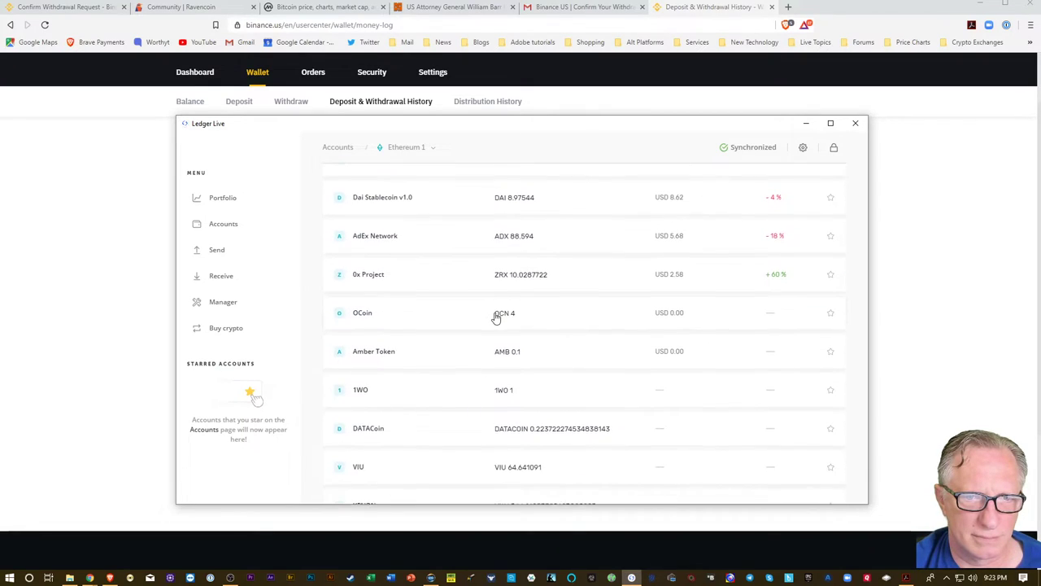
pyautogui.scroll(-2, 496, 317)
pyautogui.scroll(6, 496, 317)
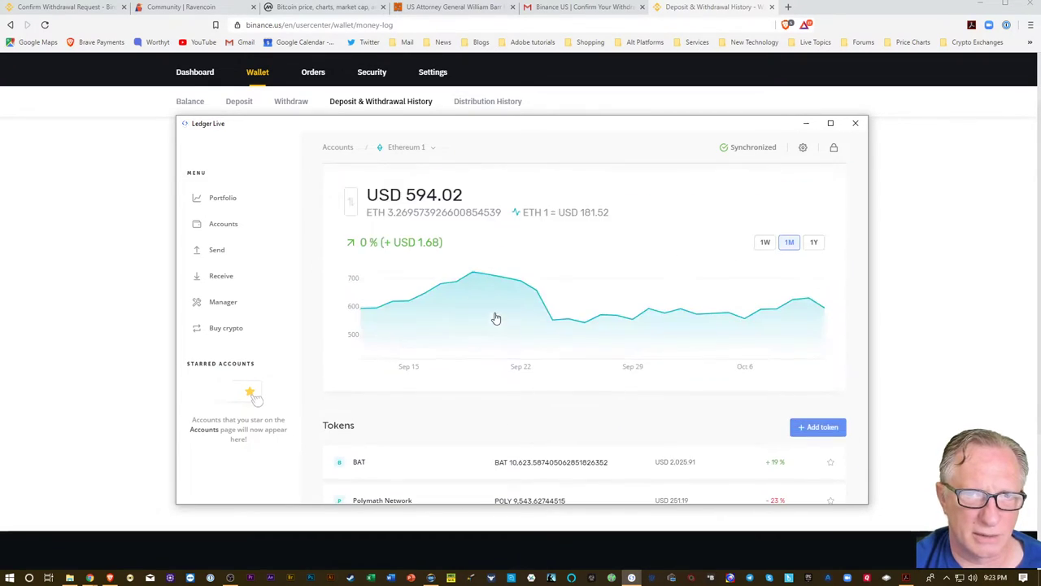
# Resync Ethereum 1 and scroll its refreshed tokens from Polymath Network to DATACoin.
pyautogui.click(742, 149)
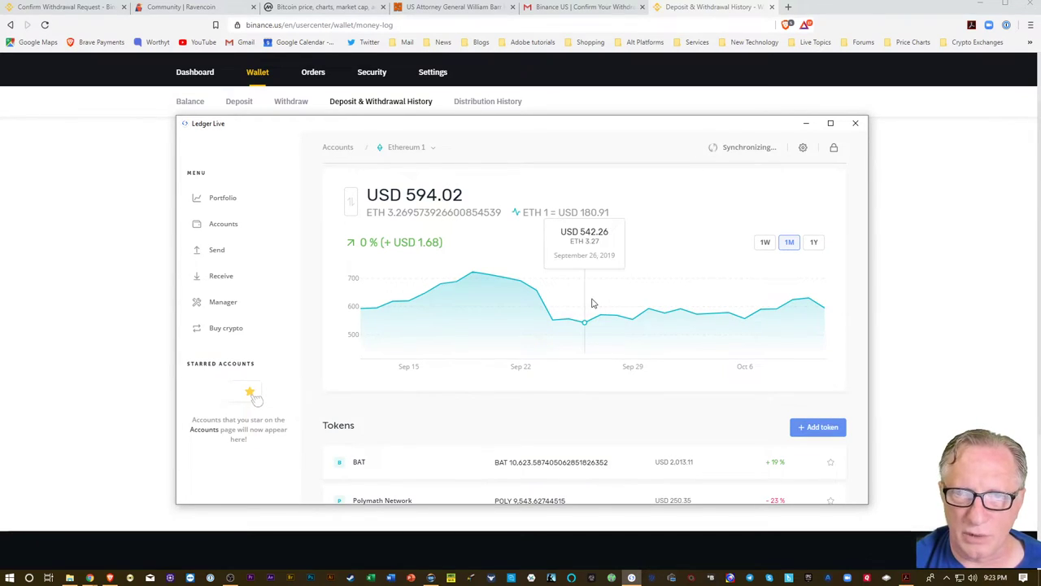
pyautogui.scroll(-2, 686, 286)
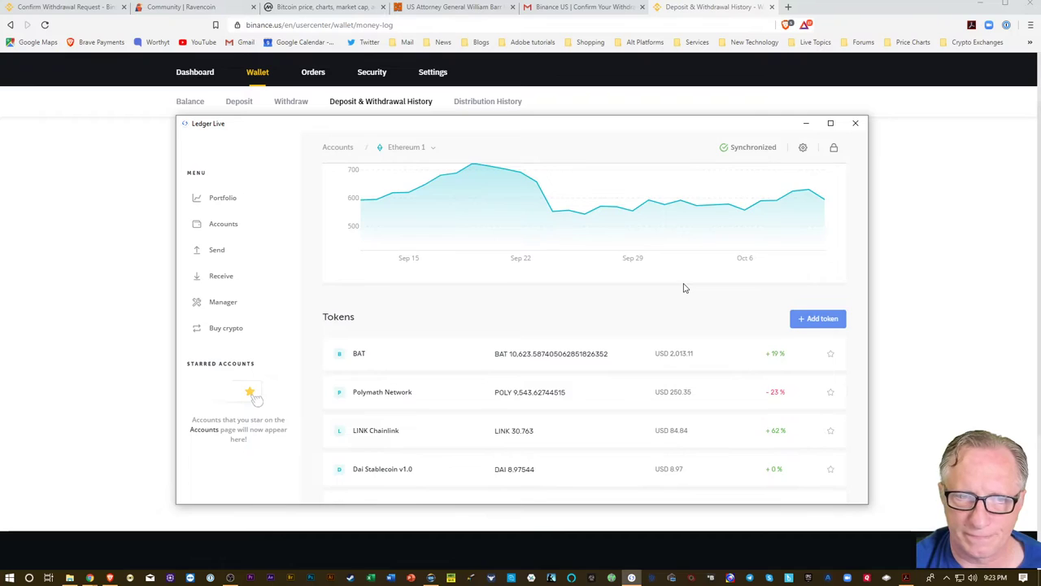
pyautogui.scroll(-2, 683, 289)
pyautogui.scroll(-3, 682, 289)
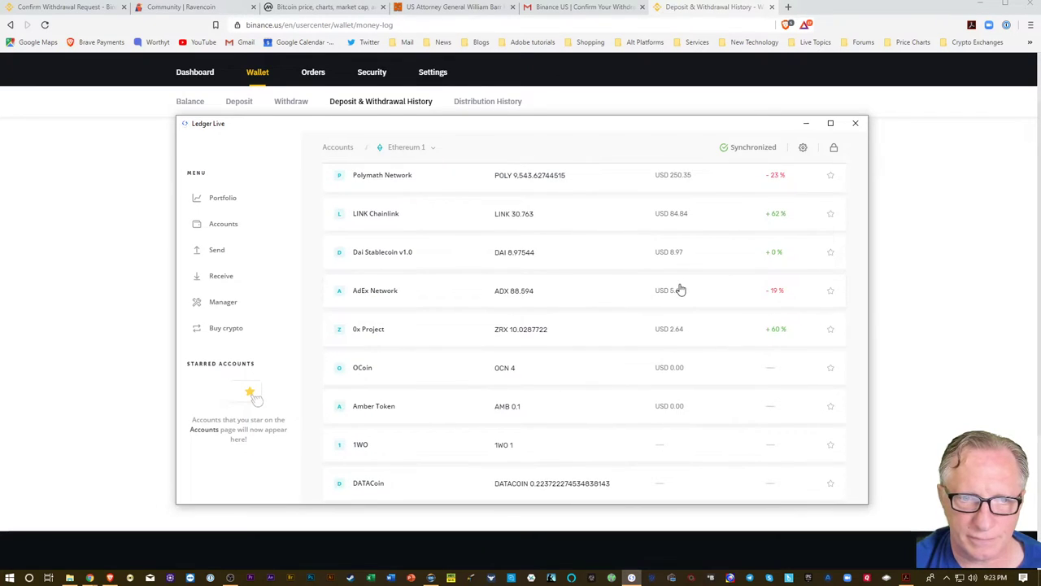
# Scroll the Ethereum 1 token list down to the USD Tether (erc20) row holding 10.280734 USDT.
pyautogui.scroll(-4, 618, 290)
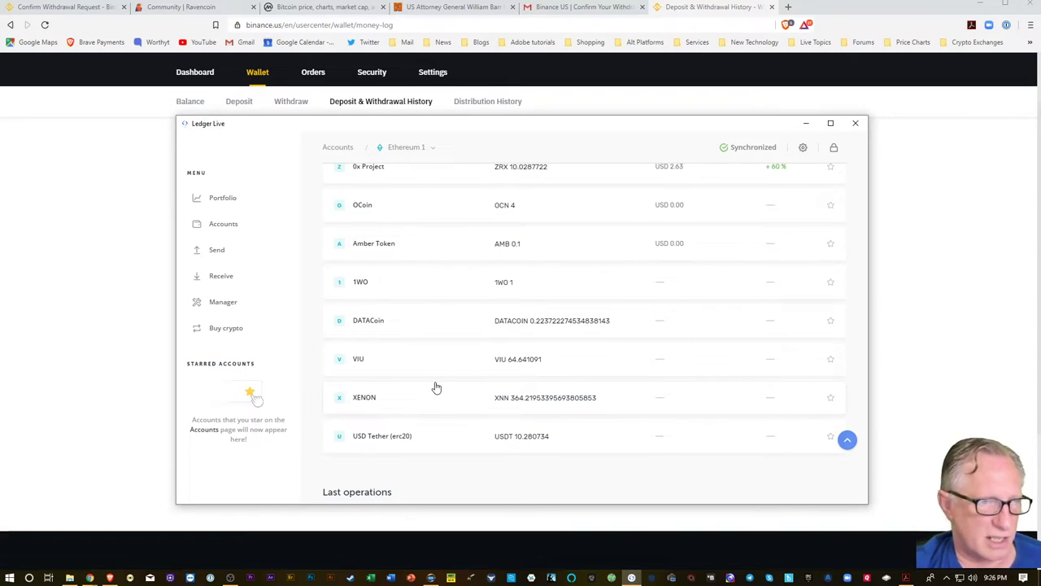
# Open the USD Tether (erc20) account to see the +10.281 USDT Received entry, then start a new browser tab.
pyautogui.click(403, 440)
pyautogui.scroll(-2, 464, 429)
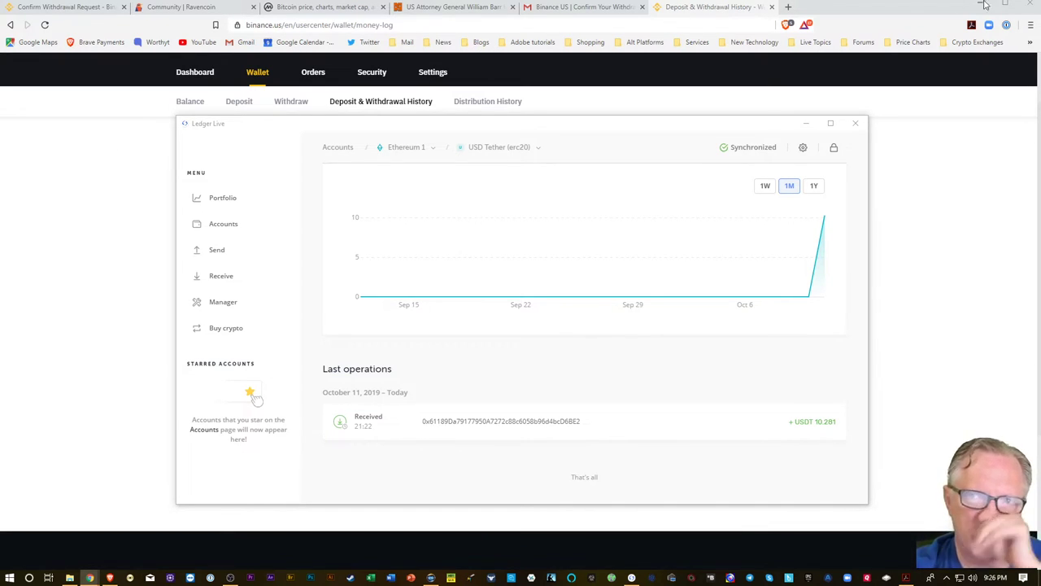
pyautogui.click(787, 7)
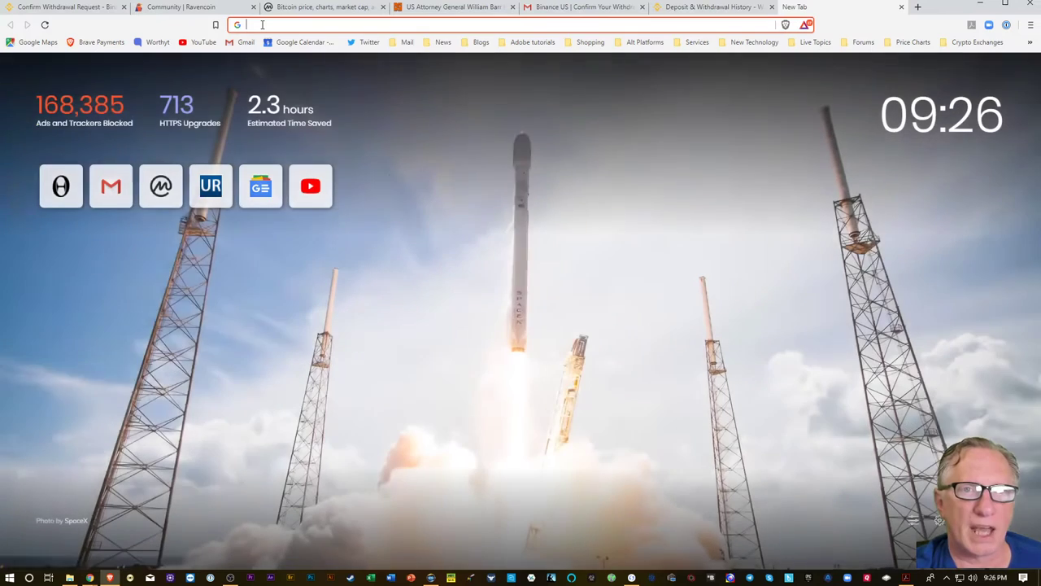
# Search the pasted CRPT ticker, open Crypterium's CoinMarketCap page at $0.678138, and bring up the iPhone mirror.
pyautogui.rightClick(262, 25)
pyautogui.click(303, 97)
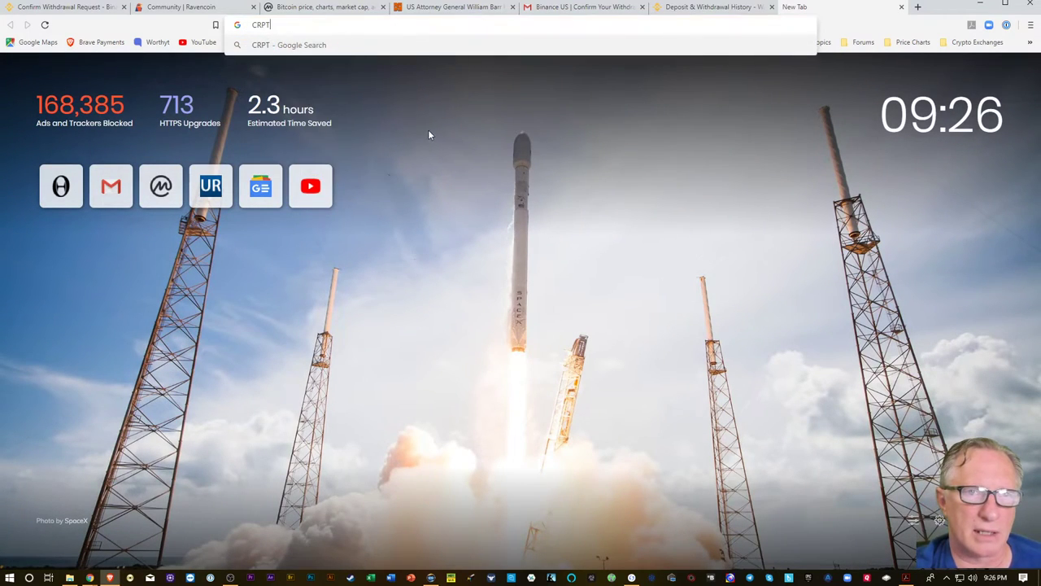
pyautogui.press('Return')
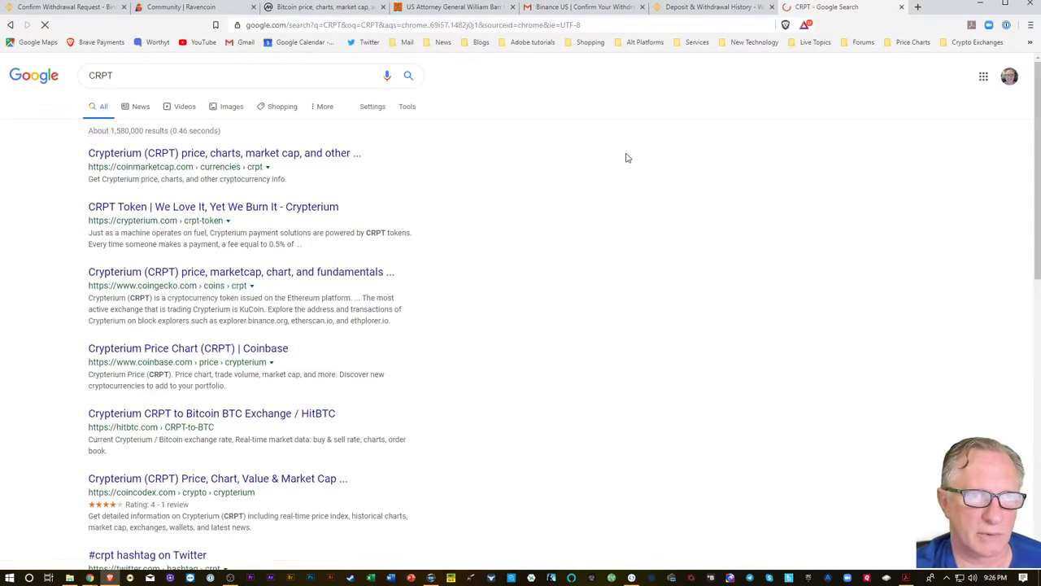
pyautogui.click(180, 157)
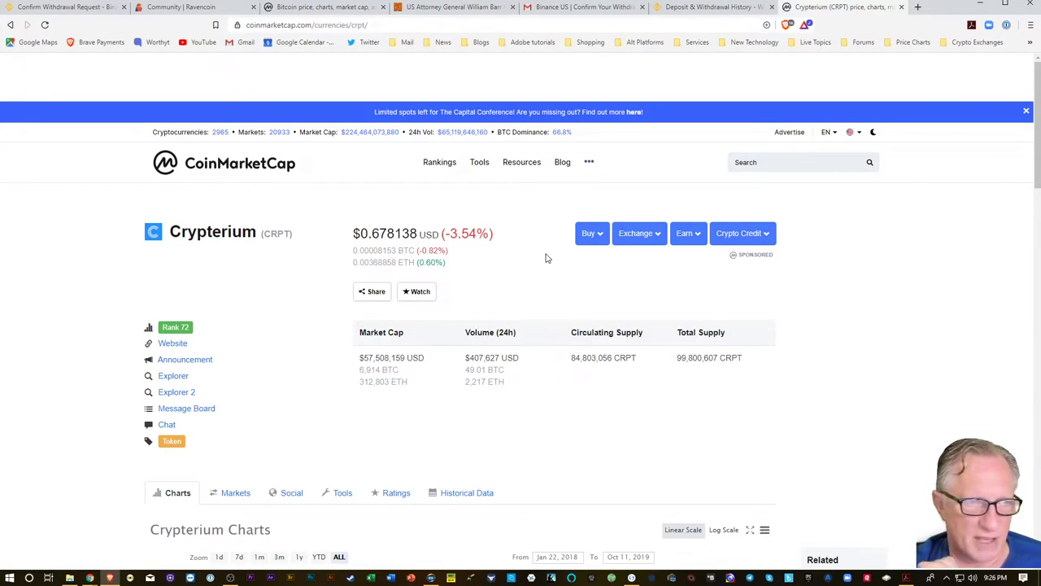
pyautogui.click(431, 578)
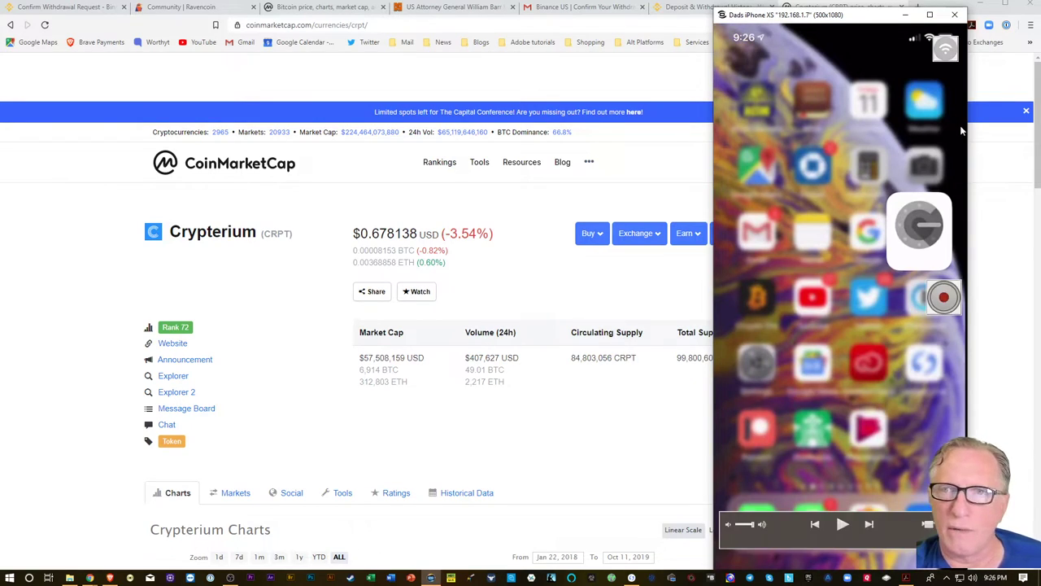
# Minimize the browser and Ledger Live, then centre the AirServer iPhone window on the desktop.
pyautogui.click(982, 6)
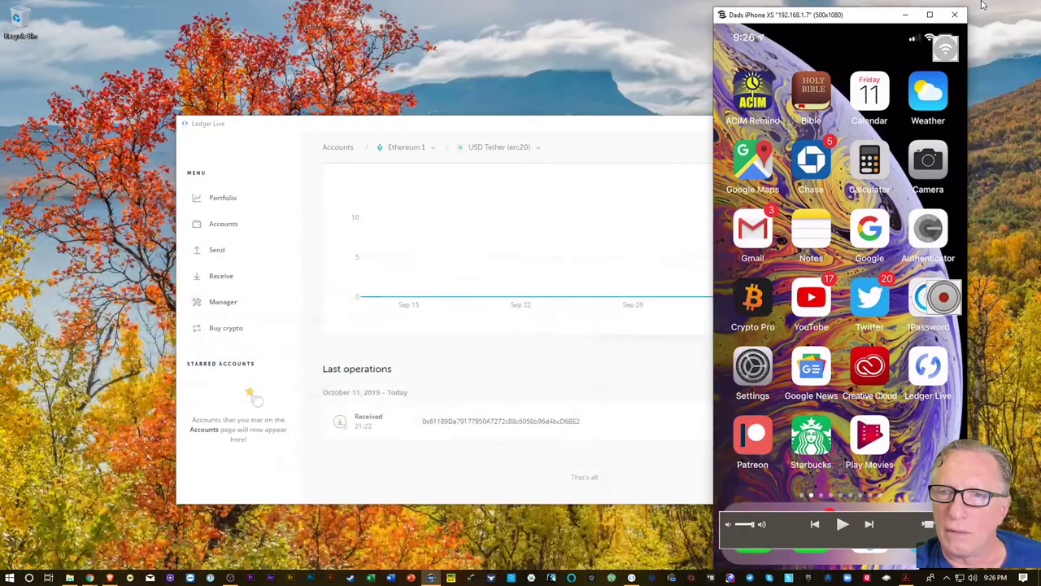
pyautogui.click(591, 132)
pyautogui.click(806, 123)
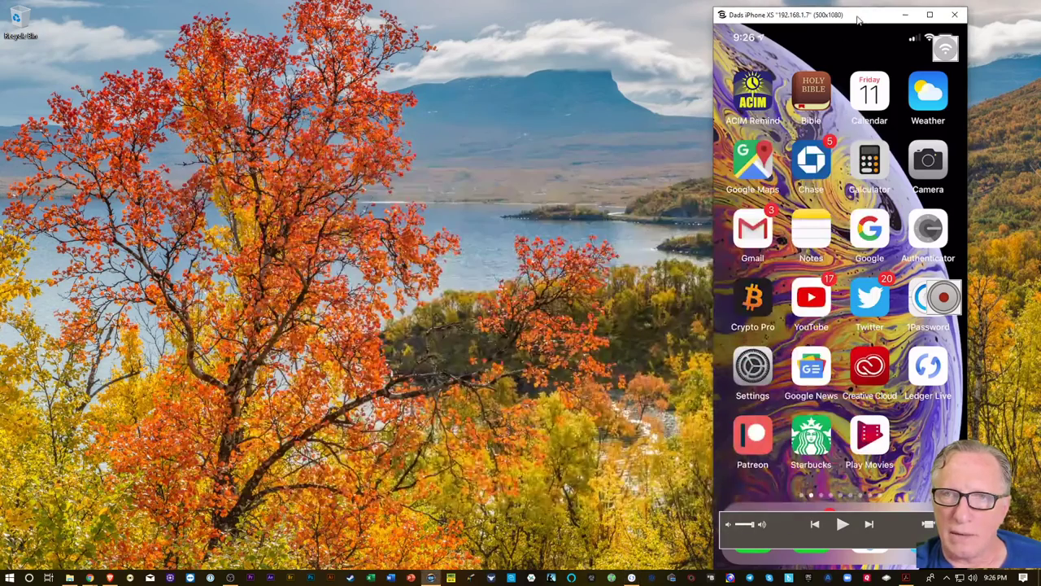
pyautogui.moveTo(849, 14); pyautogui.dragTo(582, 16)
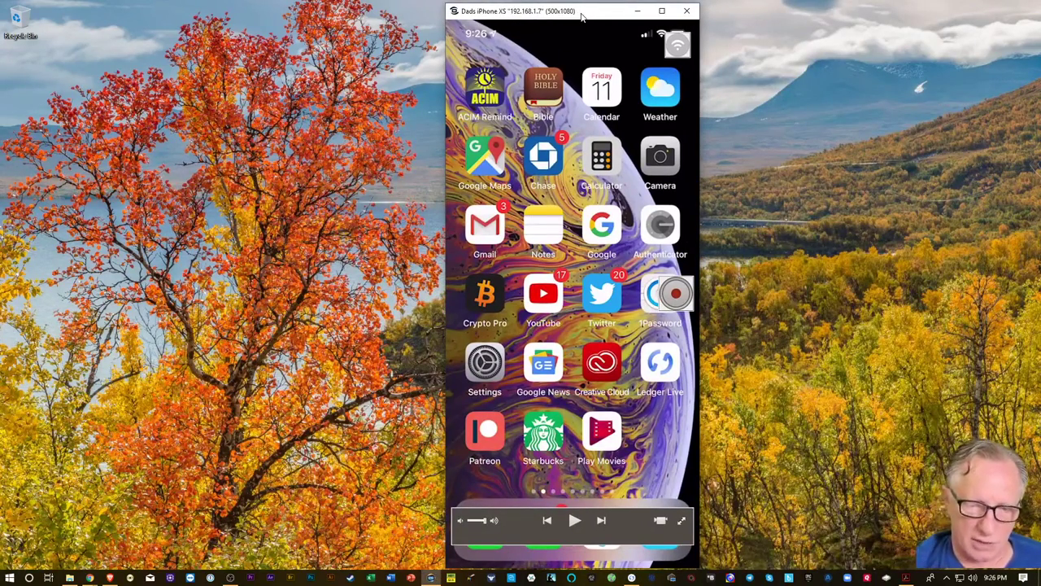